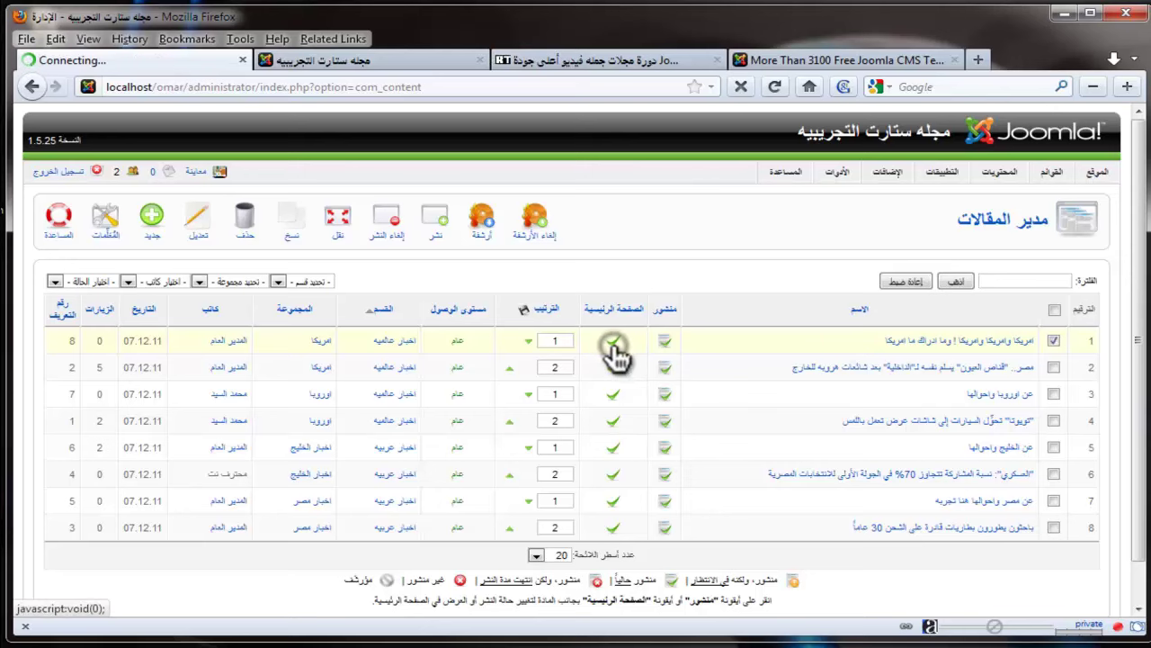
- Reload the public site's home page to check its articles, and return to the article manager
click(295, 61)
click(775, 88)
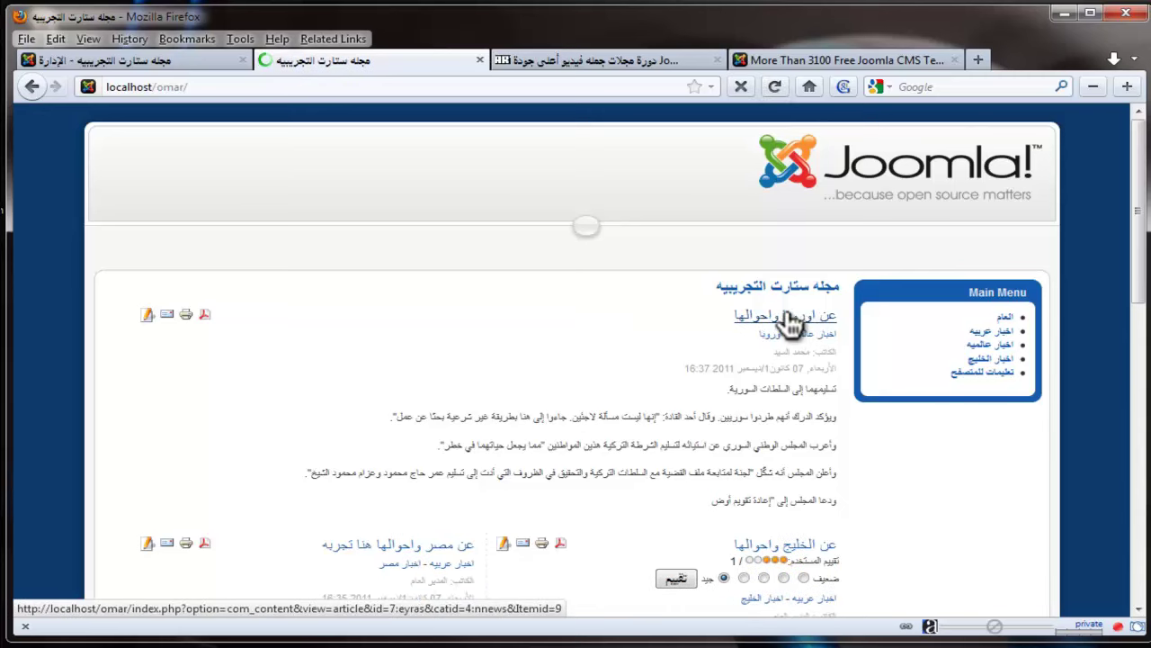
click(189, 62)
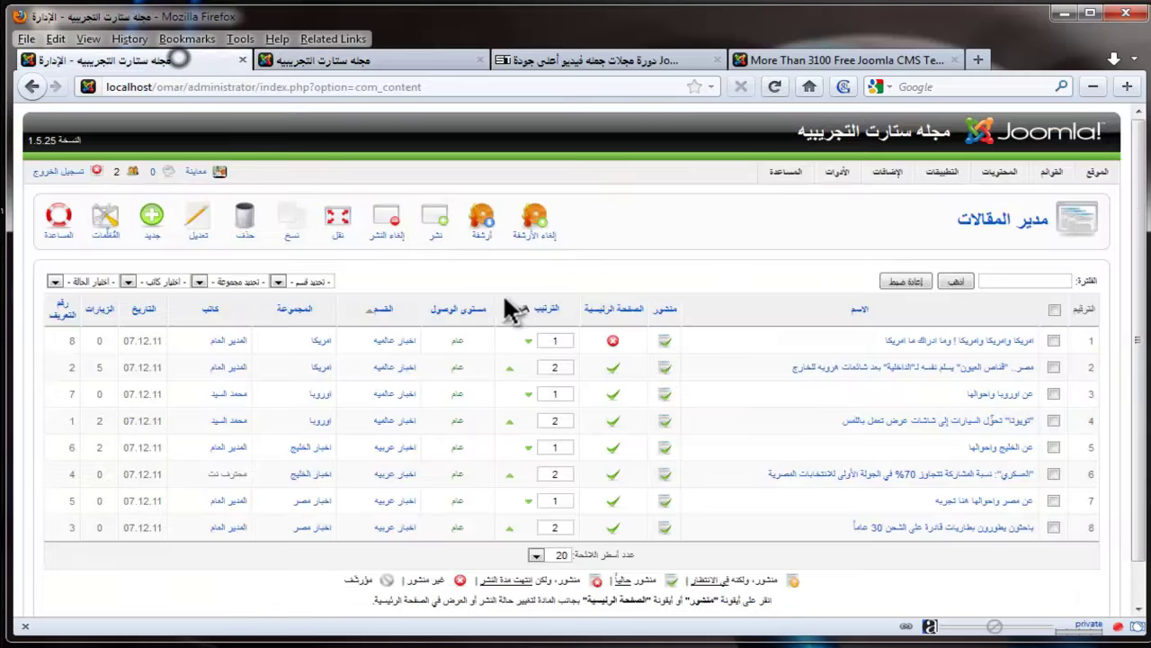
- Take the articles in rows 3 to 8 of the article manager off the front page
click(615, 528)
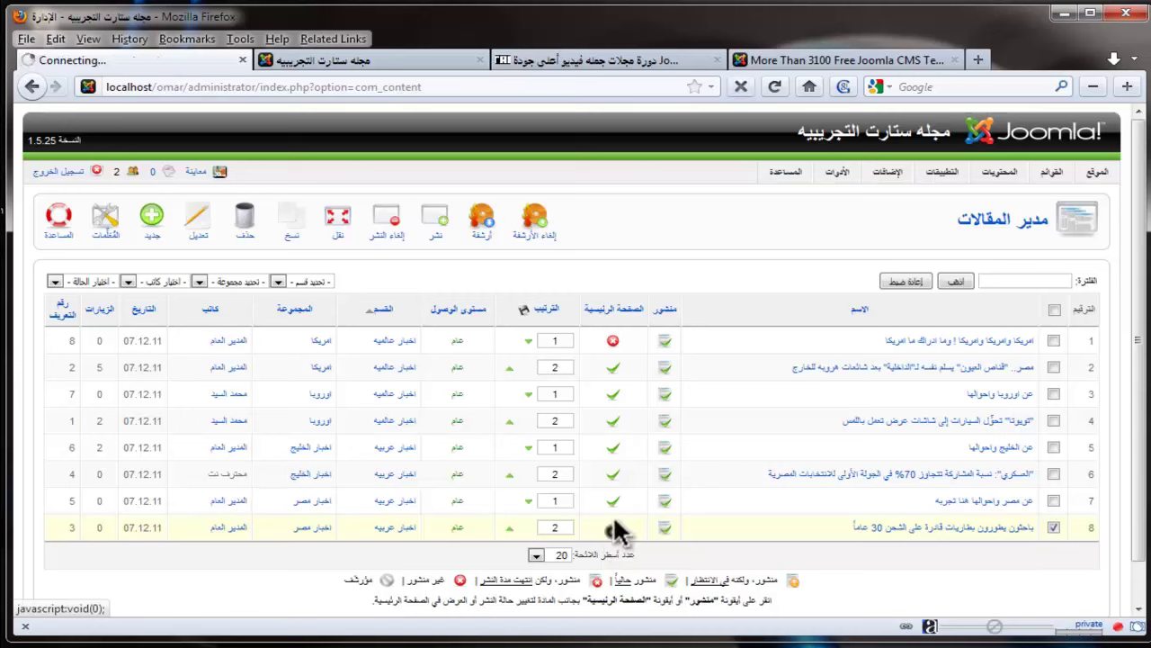
click(613, 500)
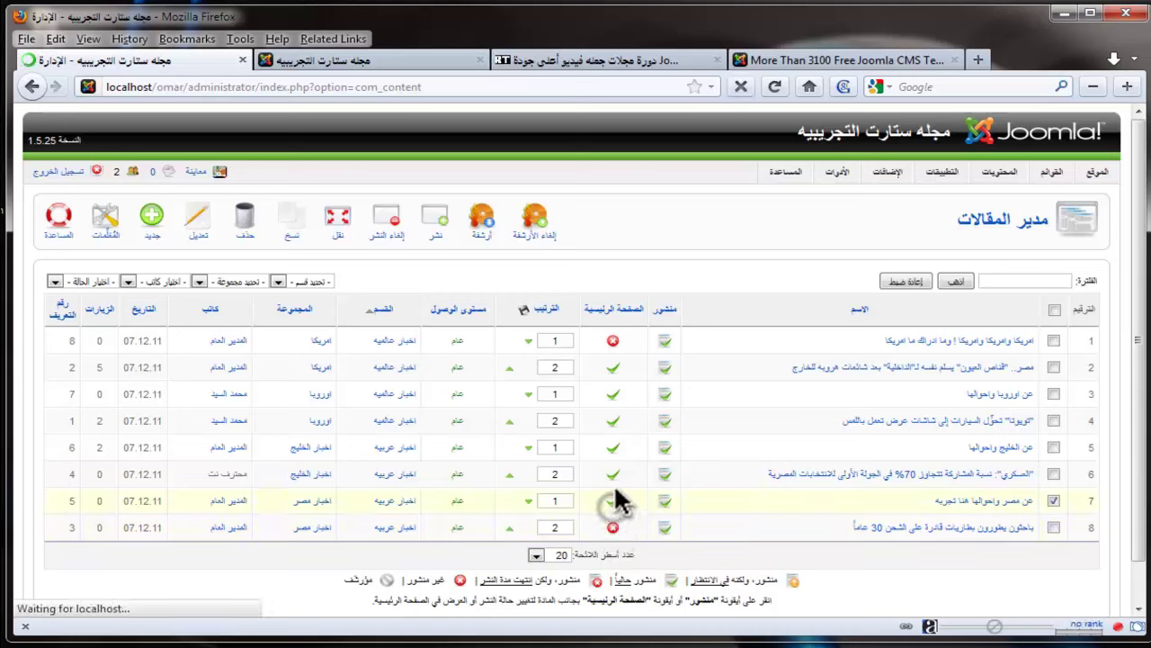
click(613, 474)
click(614, 447)
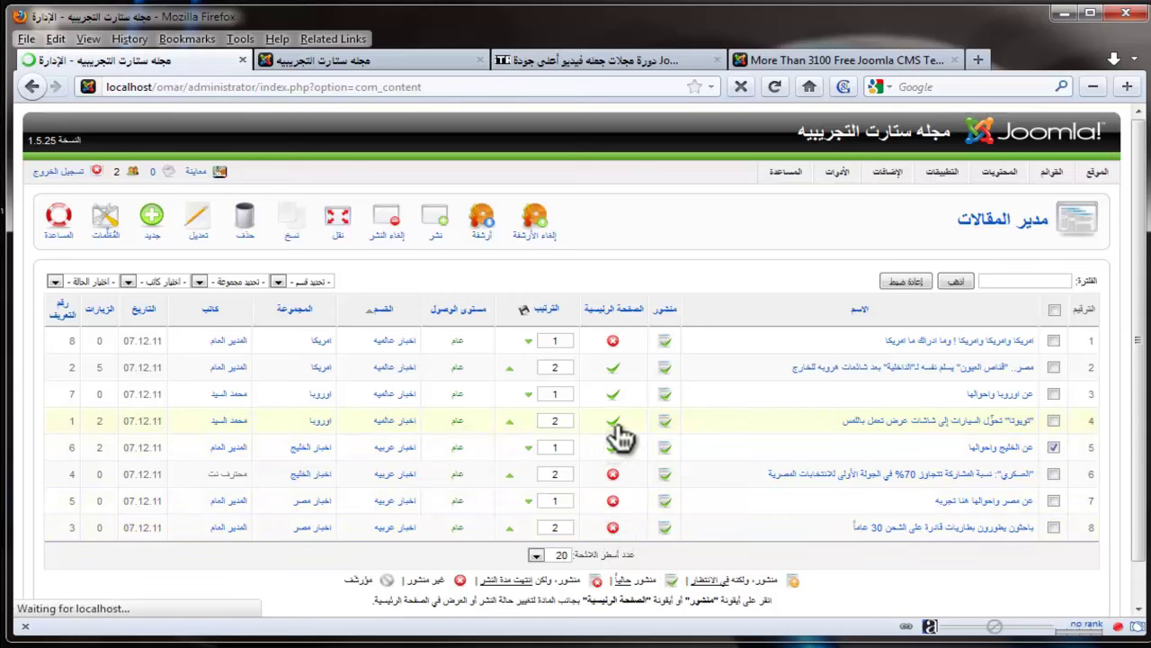
click(613, 420)
click(612, 397)
- Reload the public home page to check its remaining articles, and return to the administration control panel
click(314, 60)
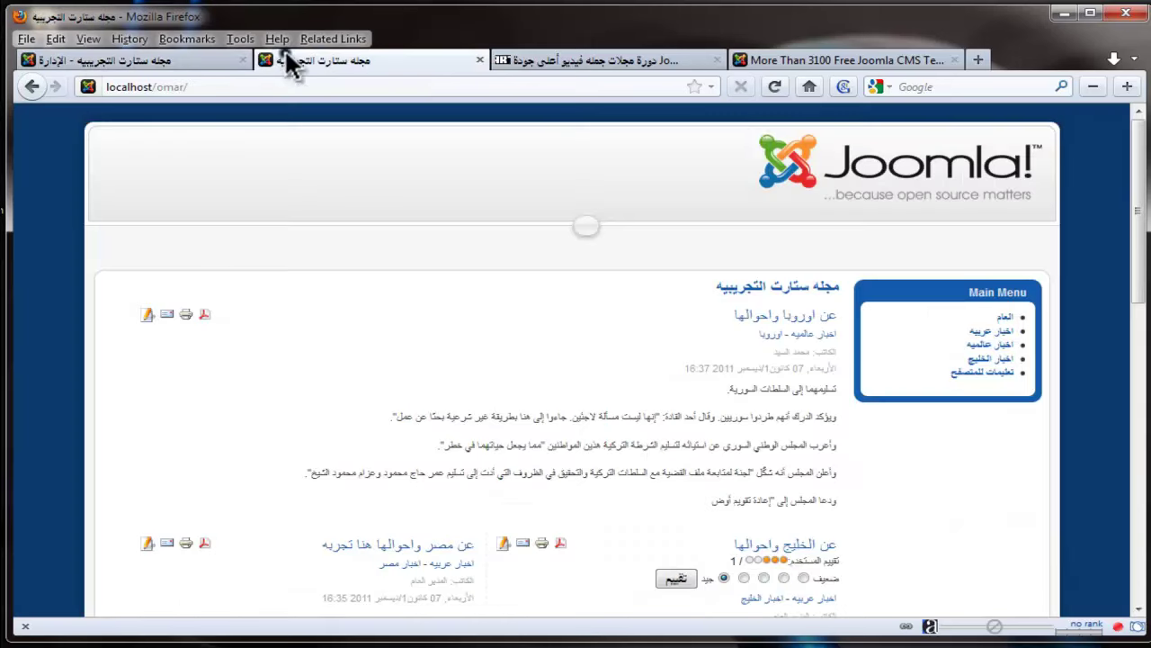
click(769, 85)
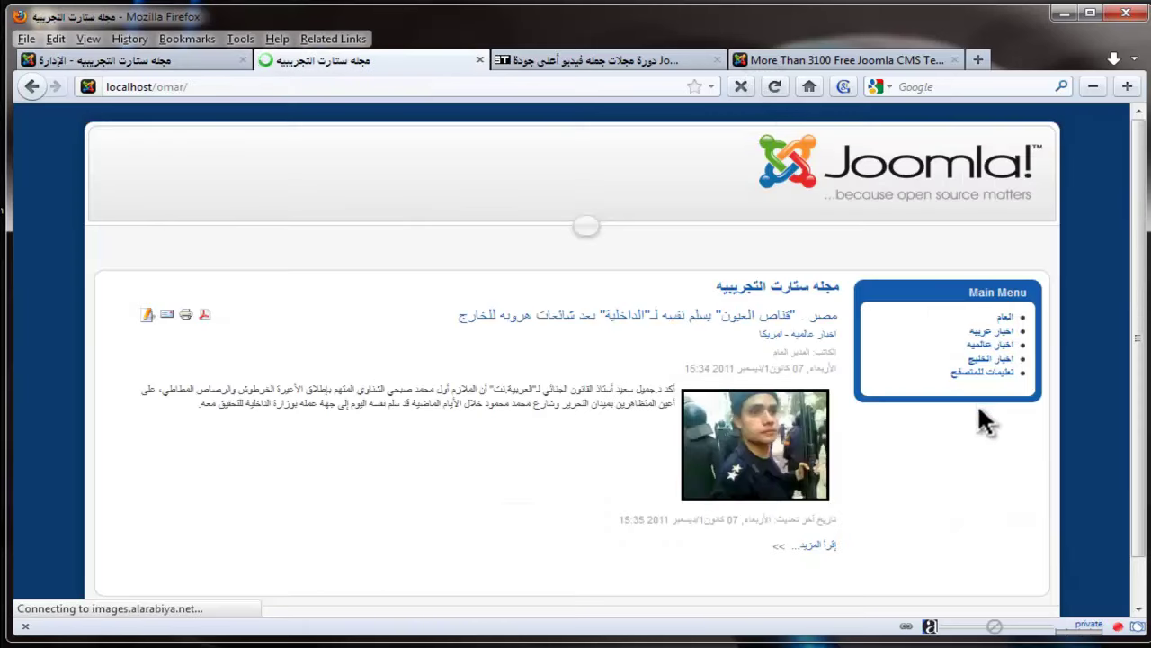
click(168, 62)
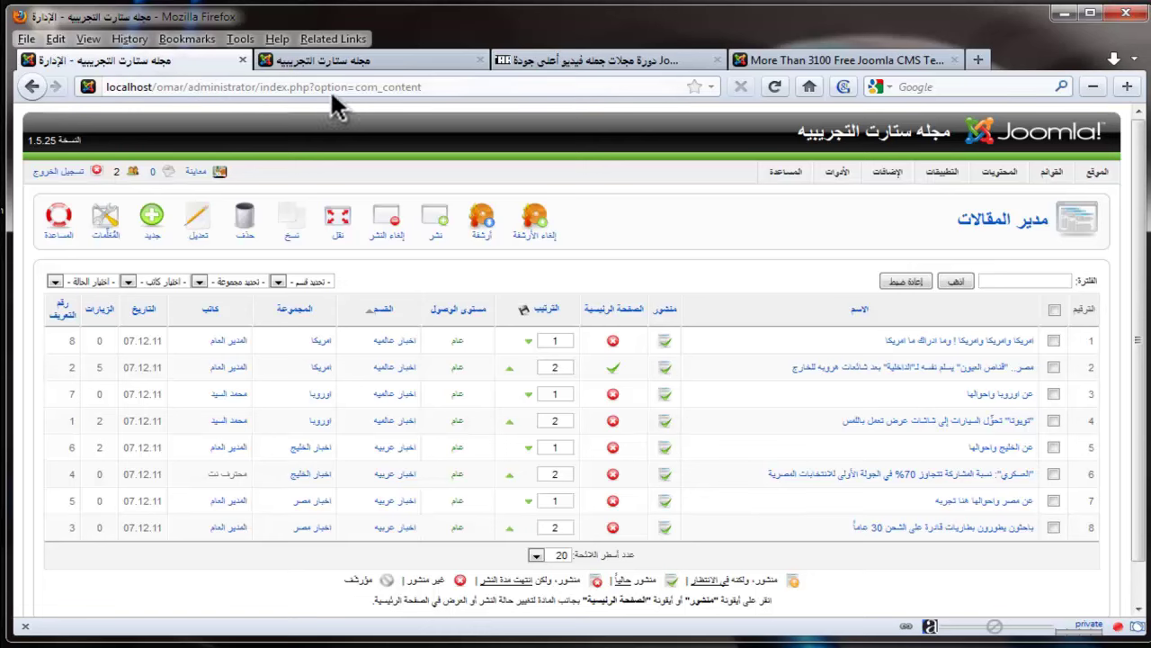
mouse_move(1096, 171)
click(1090, 195)
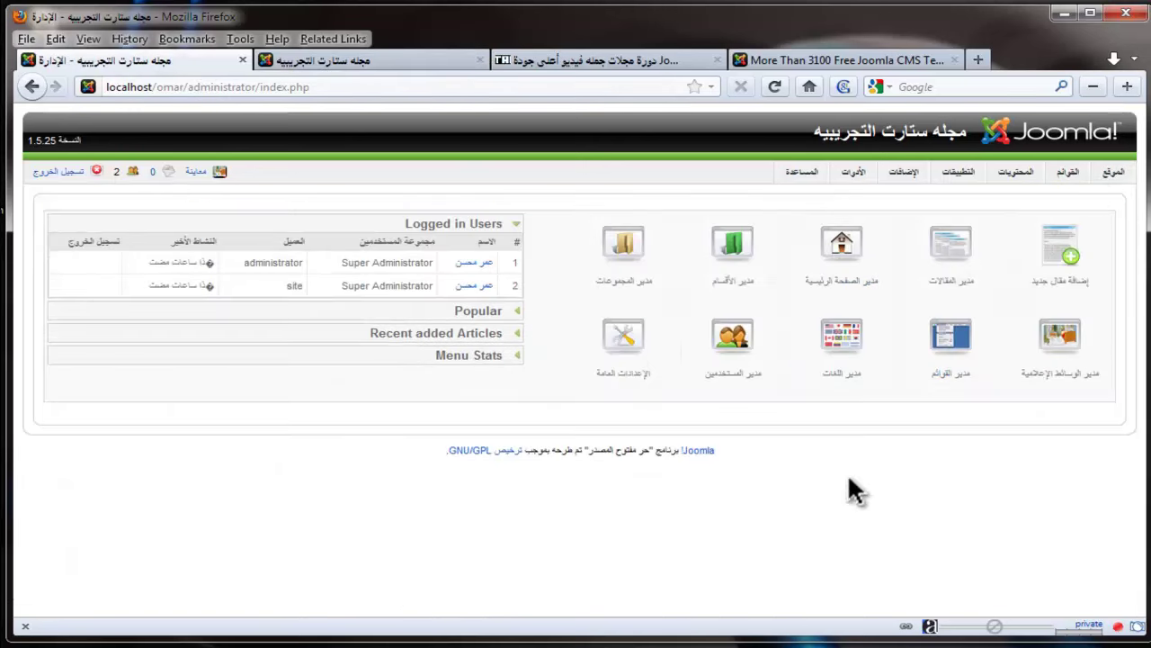
- Examine the current template's look on the public home page
click(320, 58)
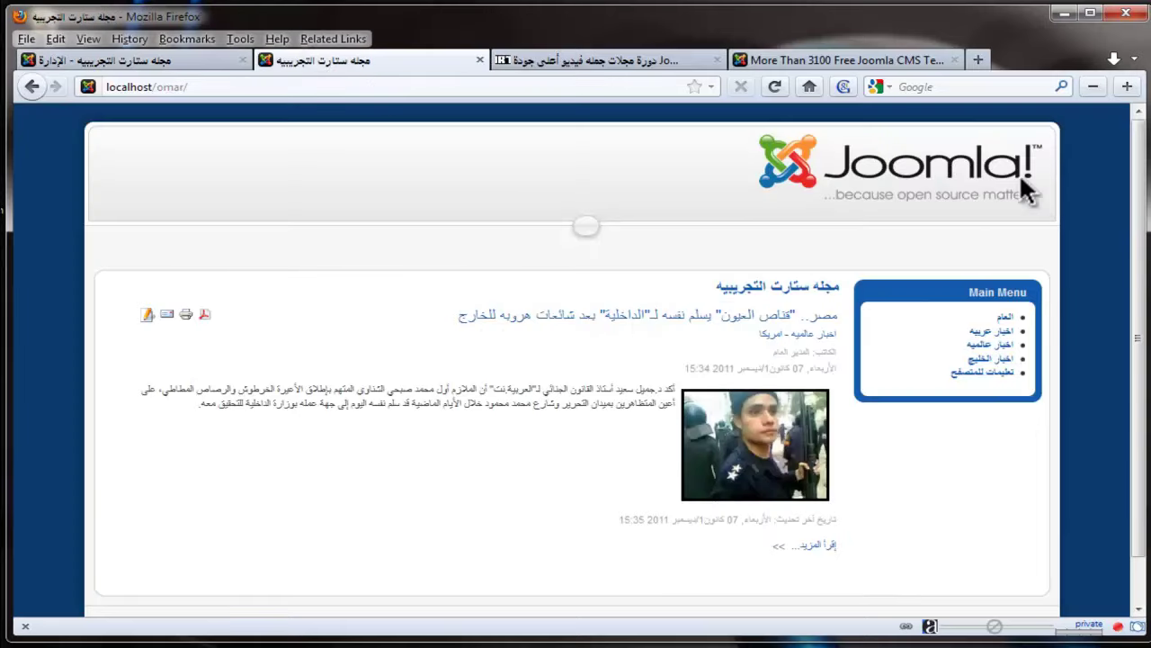
scroll(1093, 385, down, 1)
scroll(1035, 445, up, 1)
- Open the template manager in the administration and preview the JA_Purity and beez templates
click(146, 57)
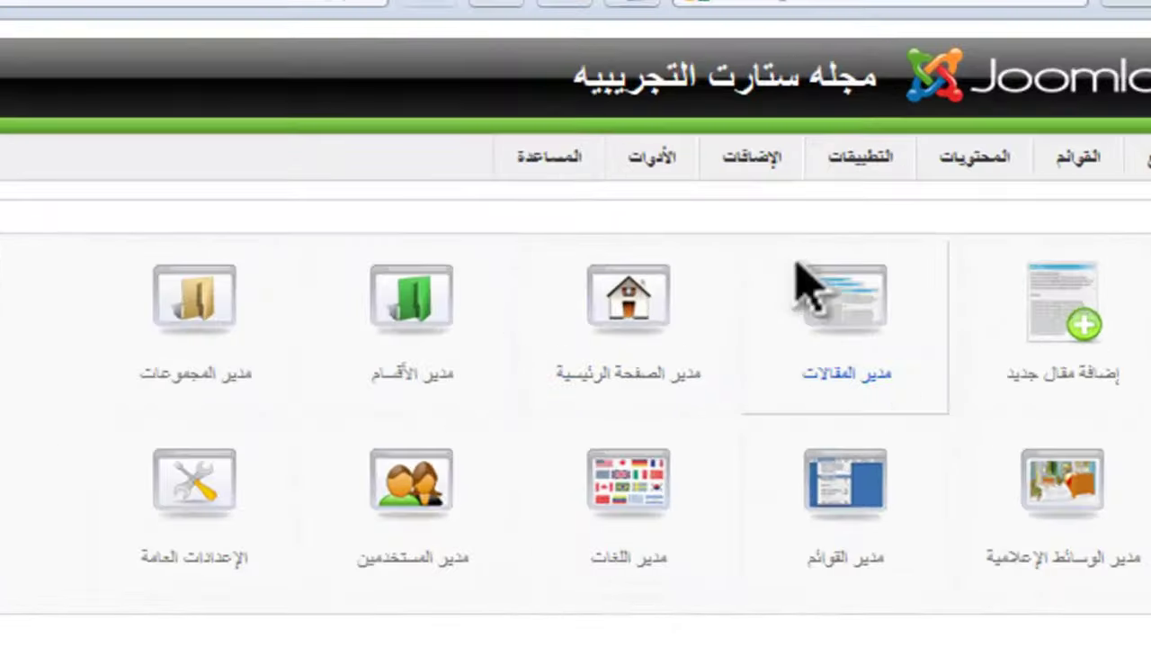
mouse_move(926, 169)
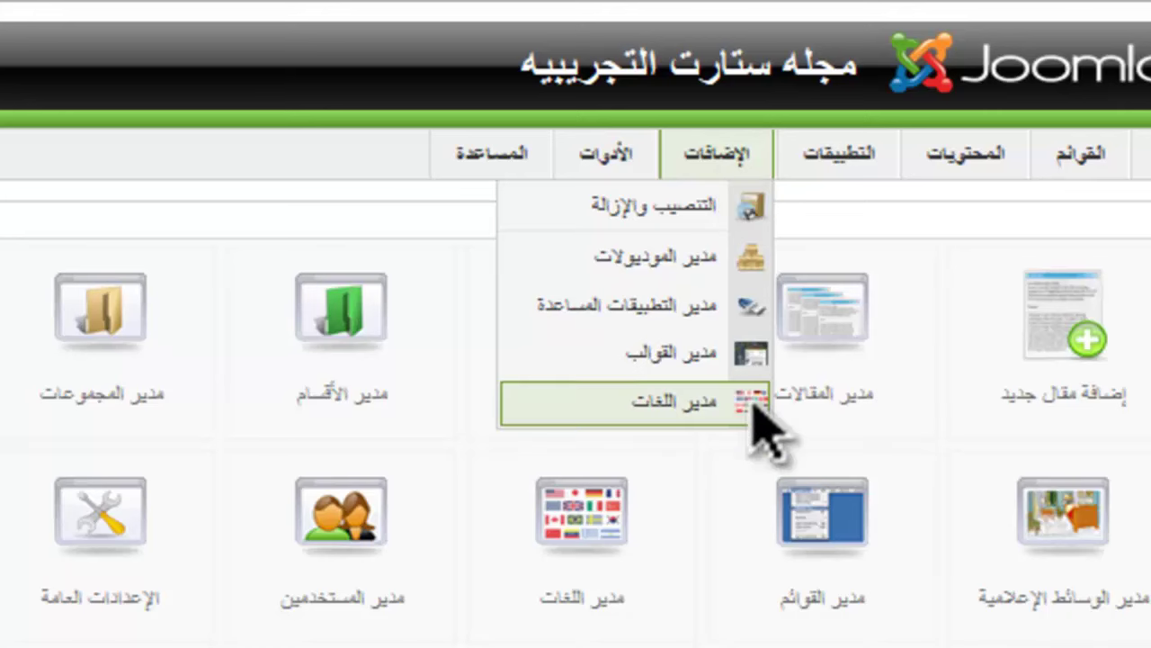
click(583, 353)
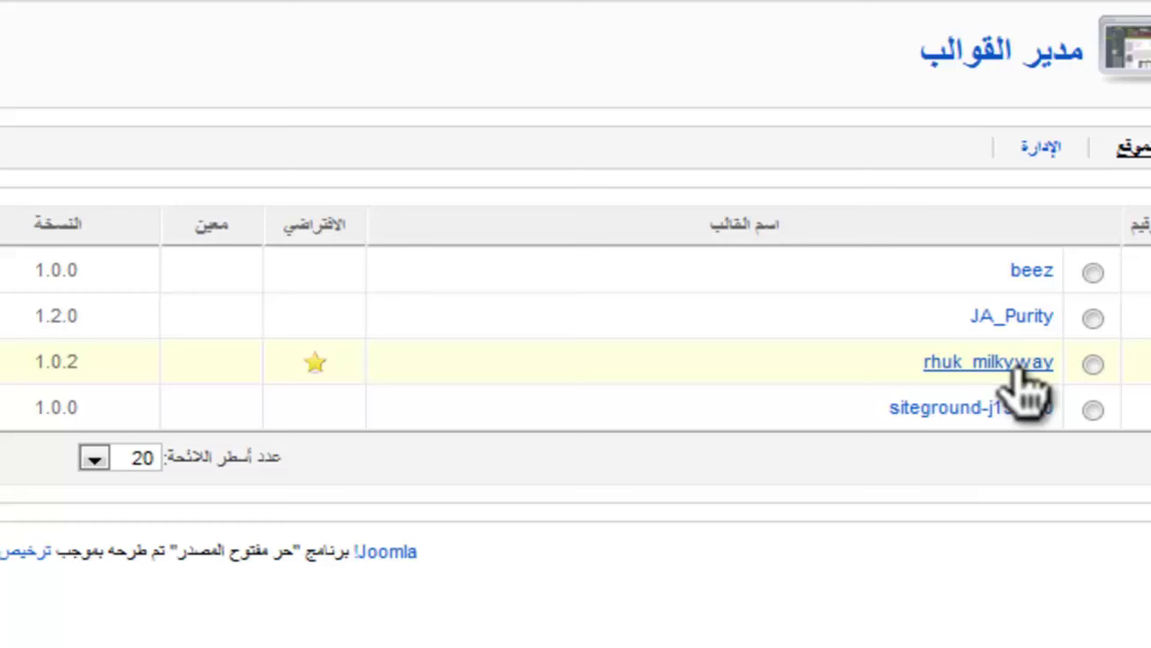
mouse_move(1023, 385)
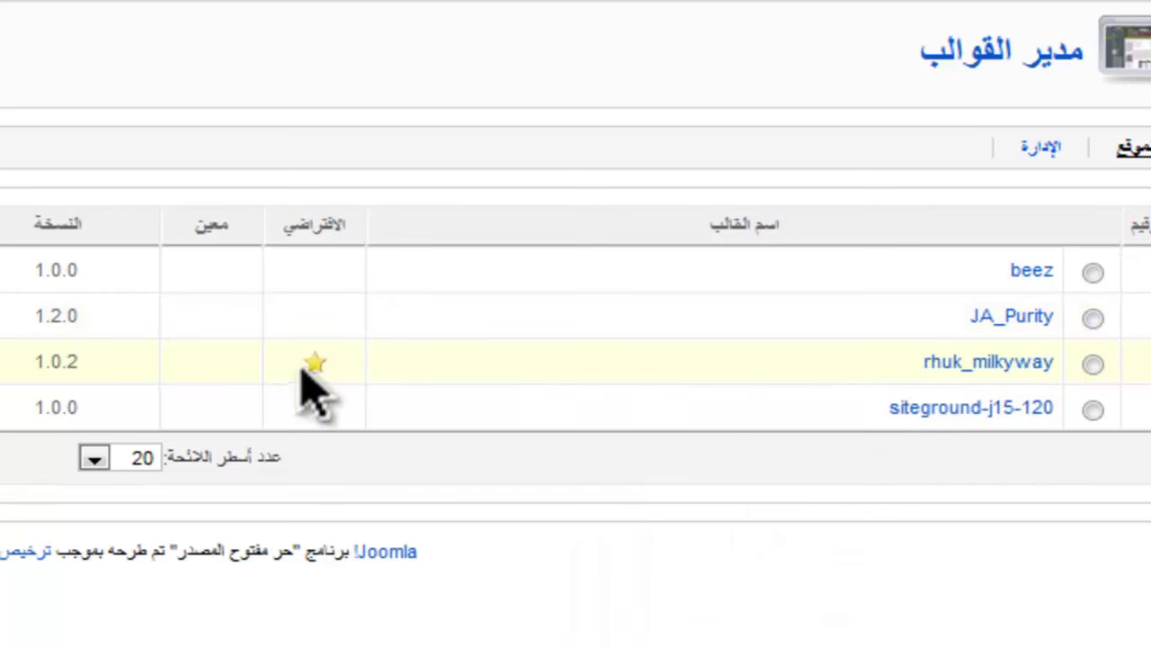
mouse_move(1030, 310)
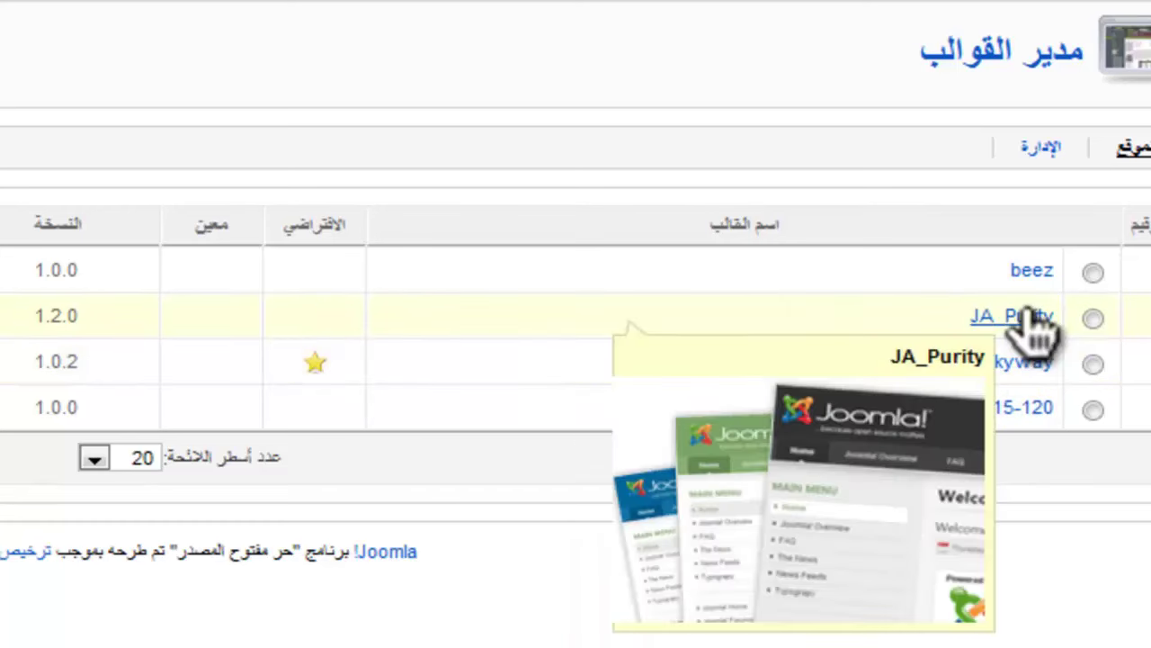
mouse_move(1042, 274)
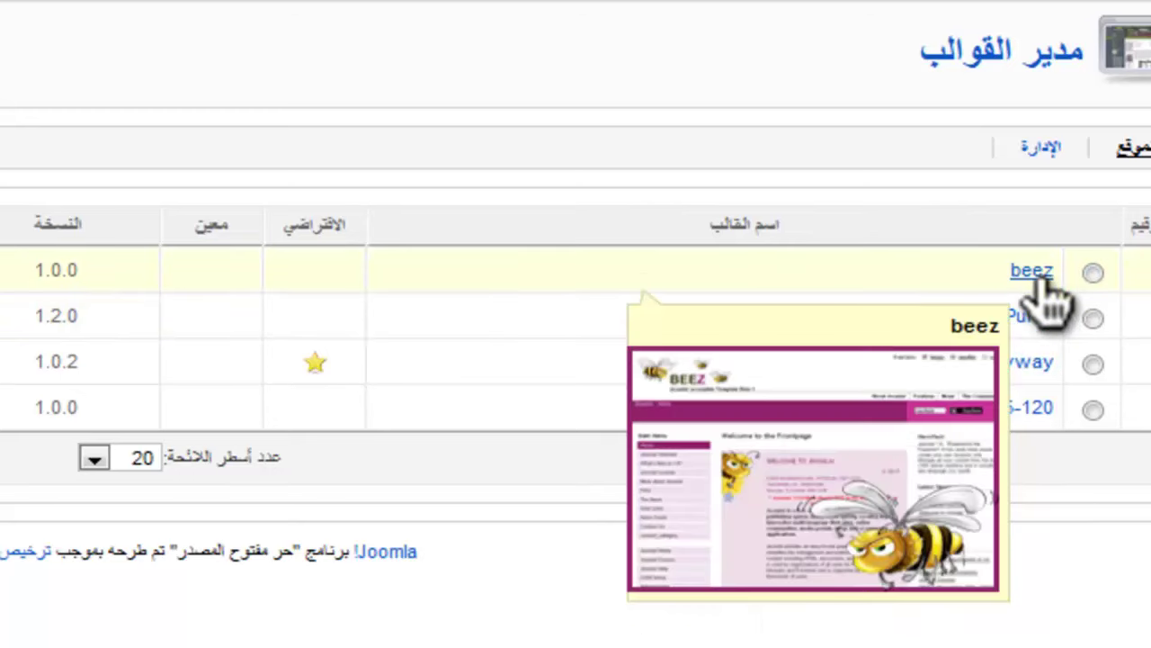
- Make beez the default site template and reload the public home page with it
click(1093, 273)
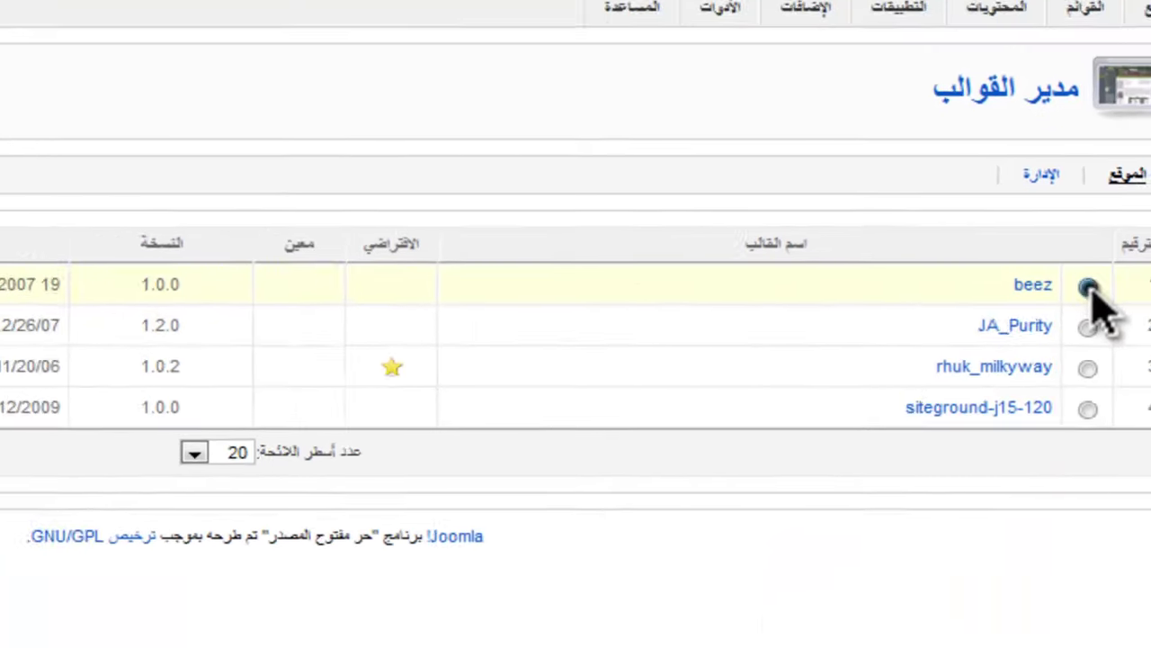
click(147, 229)
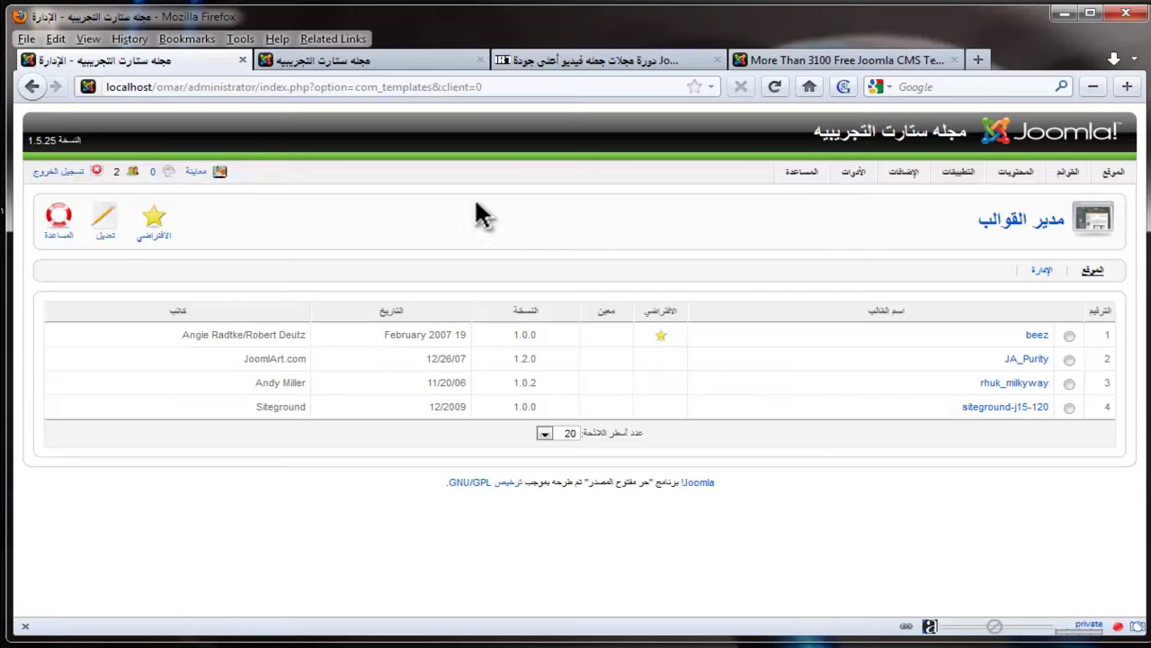
click(395, 60)
click(772, 87)
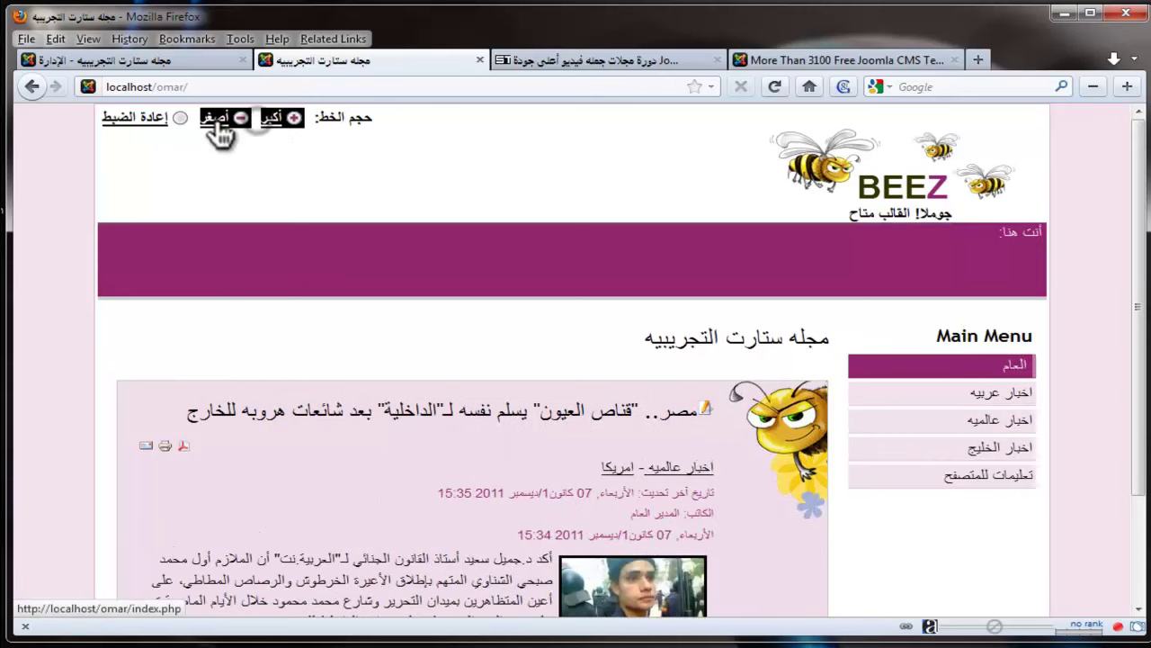
- Reduce the public site's font size and look through the اخبار عربيه section in the beez template
click(216, 118)
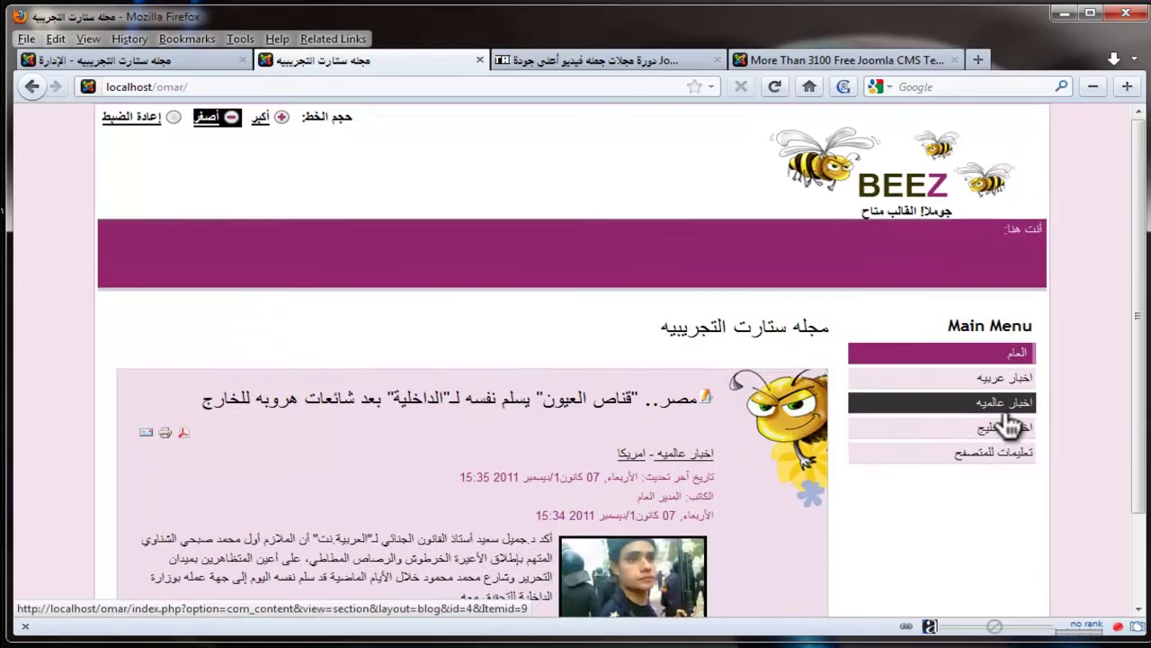
click(951, 378)
scroll(1077, 369, down, 5)
scroll(1070, 378, down, 2)
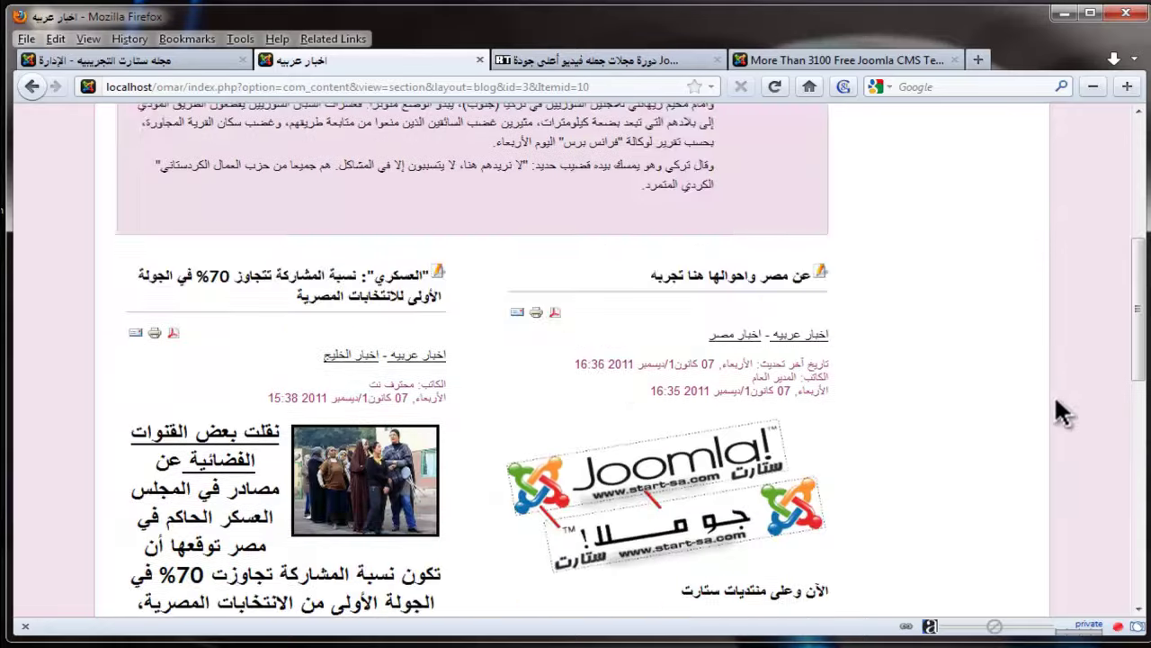
scroll(1054, 395, up, 10)
- Make siteground-j15-120 the default site template in the template manager
click(126, 65)
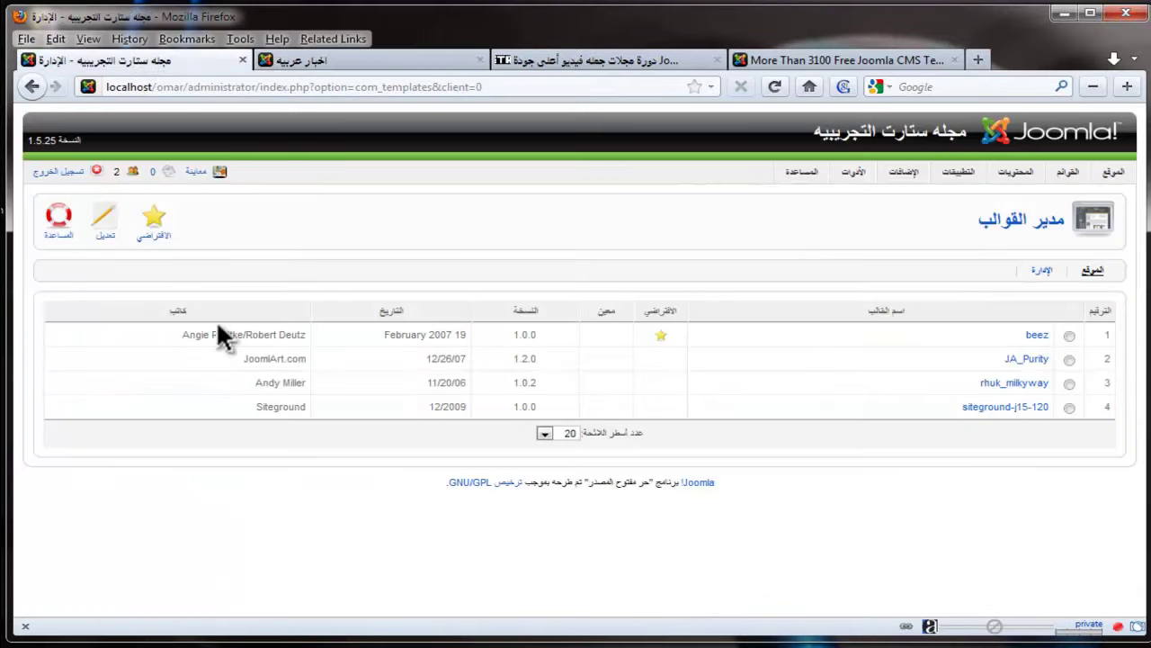
click(1069, 408)
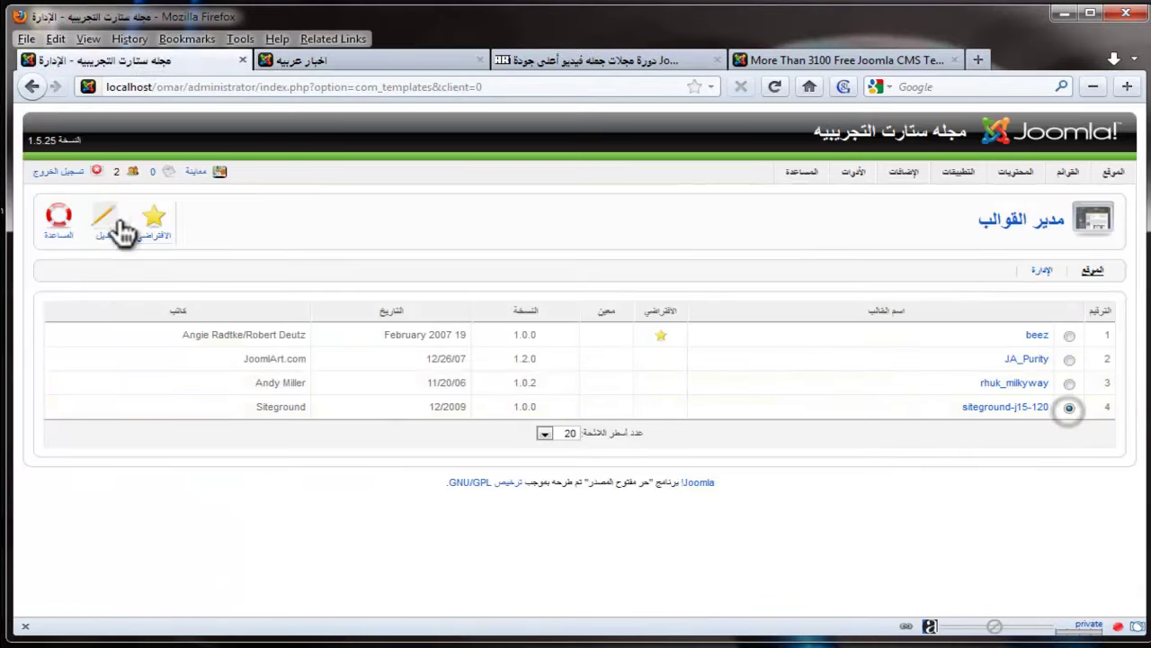
click(135, 220)
- Reload the public اخبار عربيه page and examine it in the siteground-j15-120 template
click(329, 60)
click(775, 86)
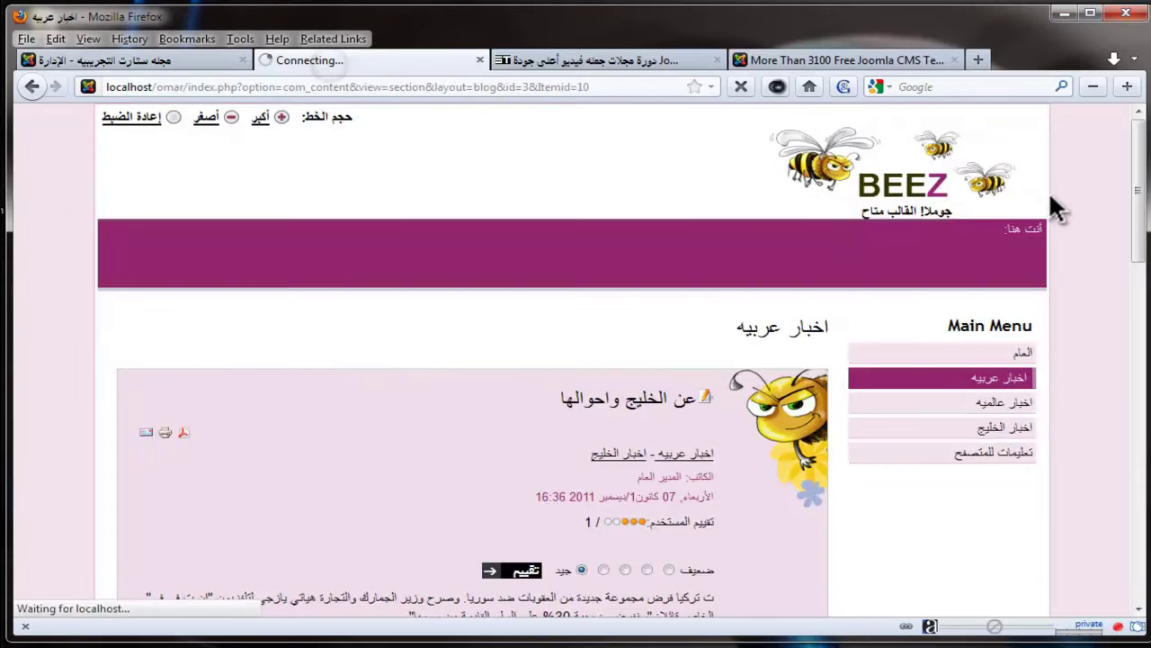
scroll(1080, 293, down, 10)
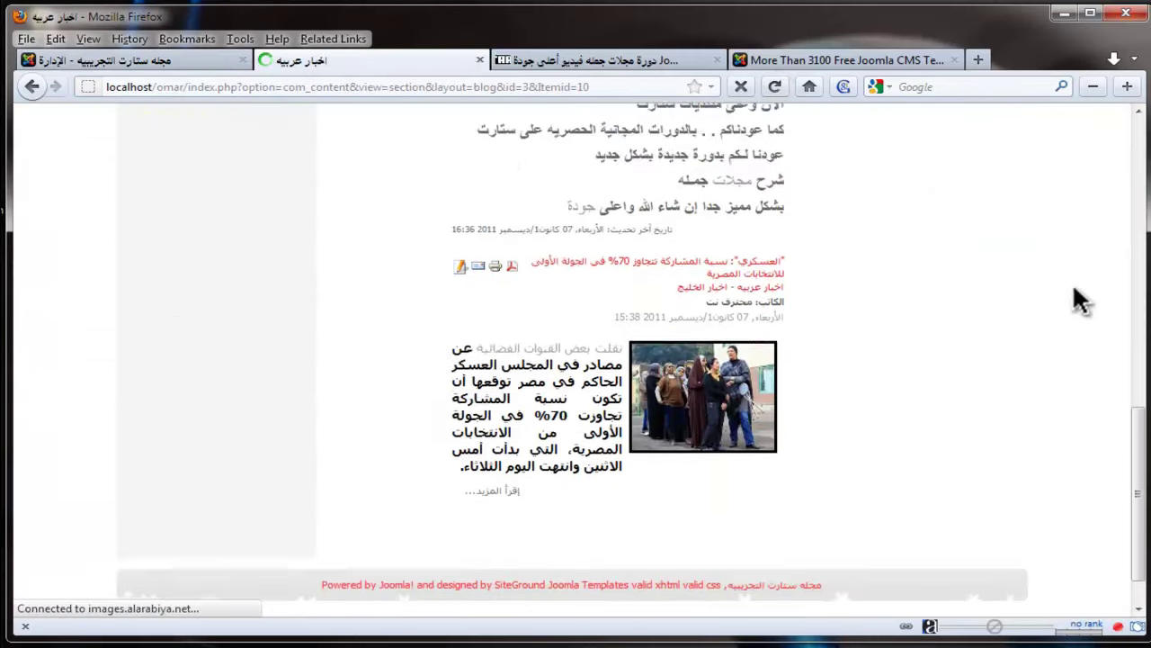
scroll(1002, 360, up, 8)
scroll(1002, 360, up, 2)
- Return to the administration control panel and open the extension install and uninstall page
click(166, 59)
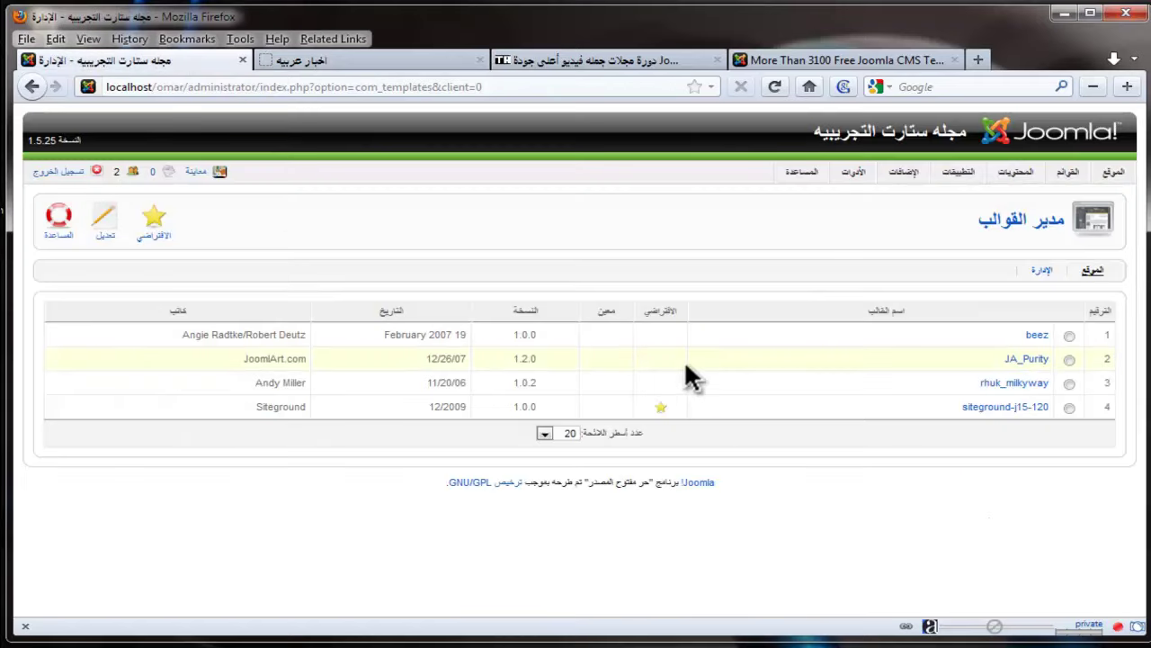
mouse_move(1112, 173)
click(1112, 193)
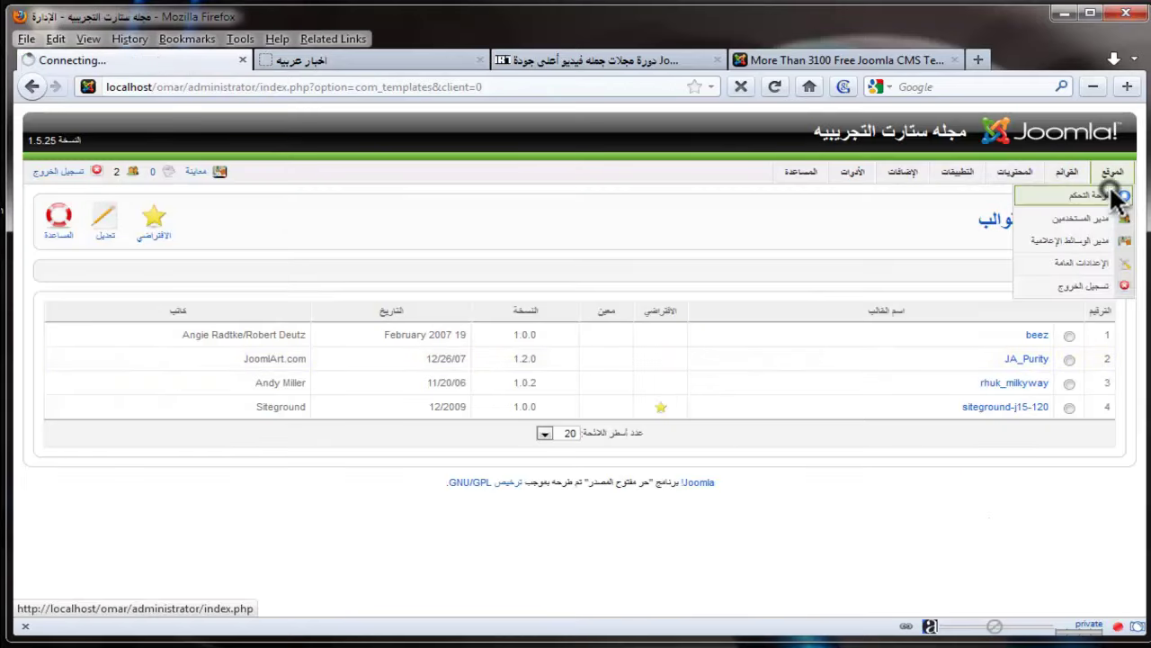
mouse_move(903, 170)
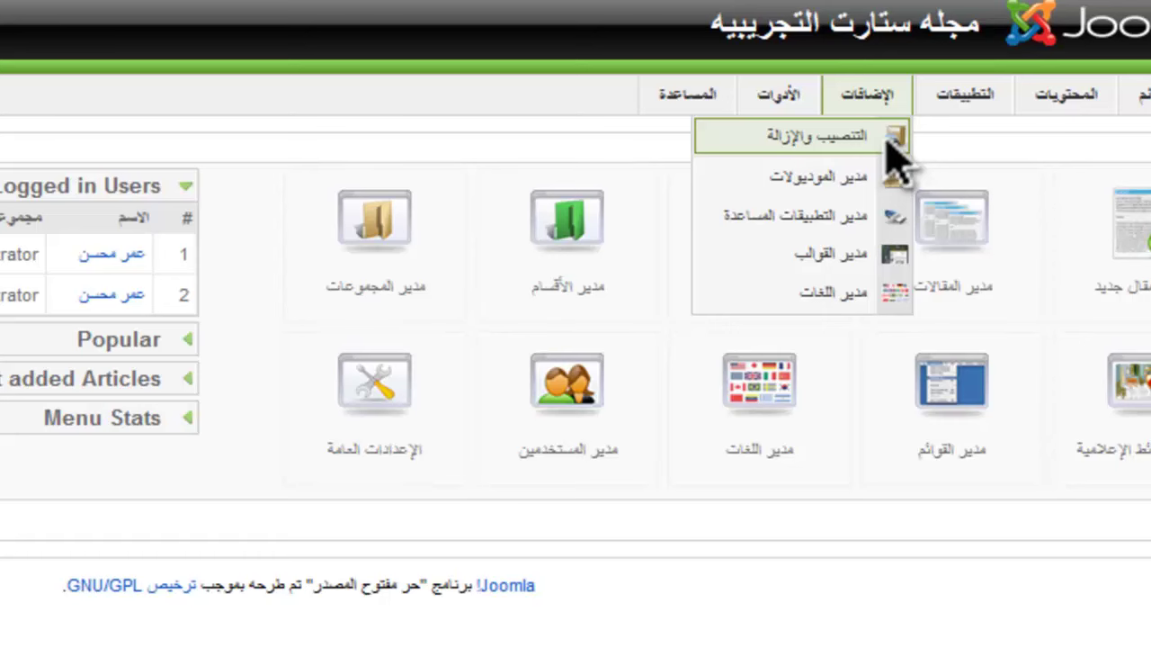
click(887, 142)
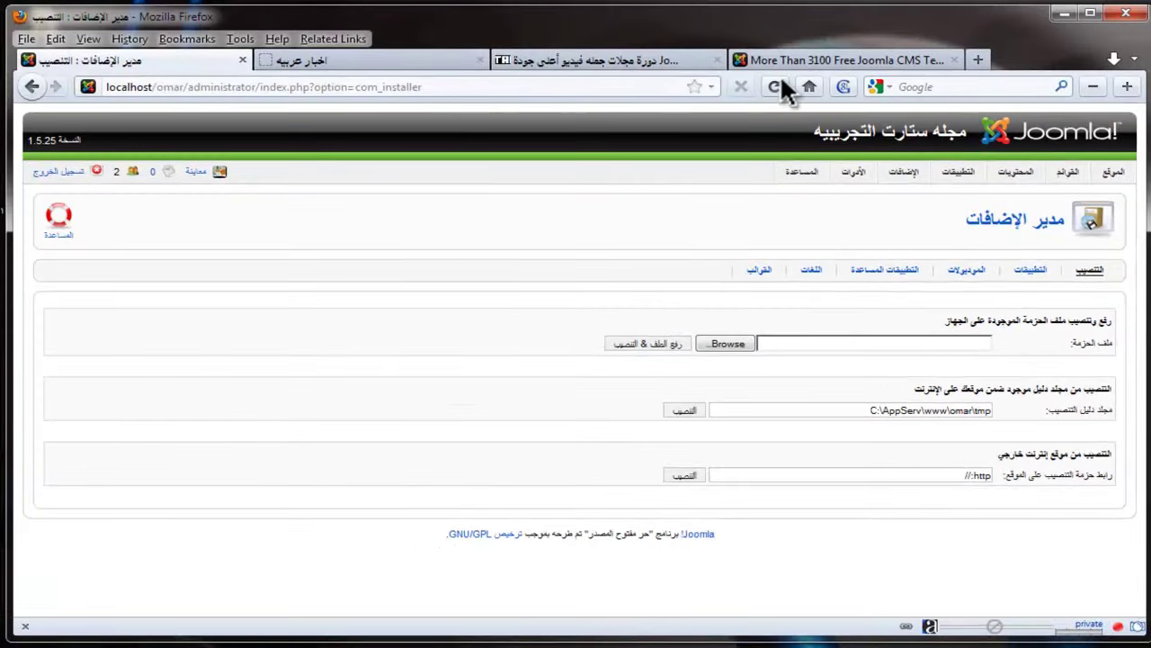
- Open the Downloads section on Joomla24 and check the installed Joomla version in the administration header
click(815, 60)
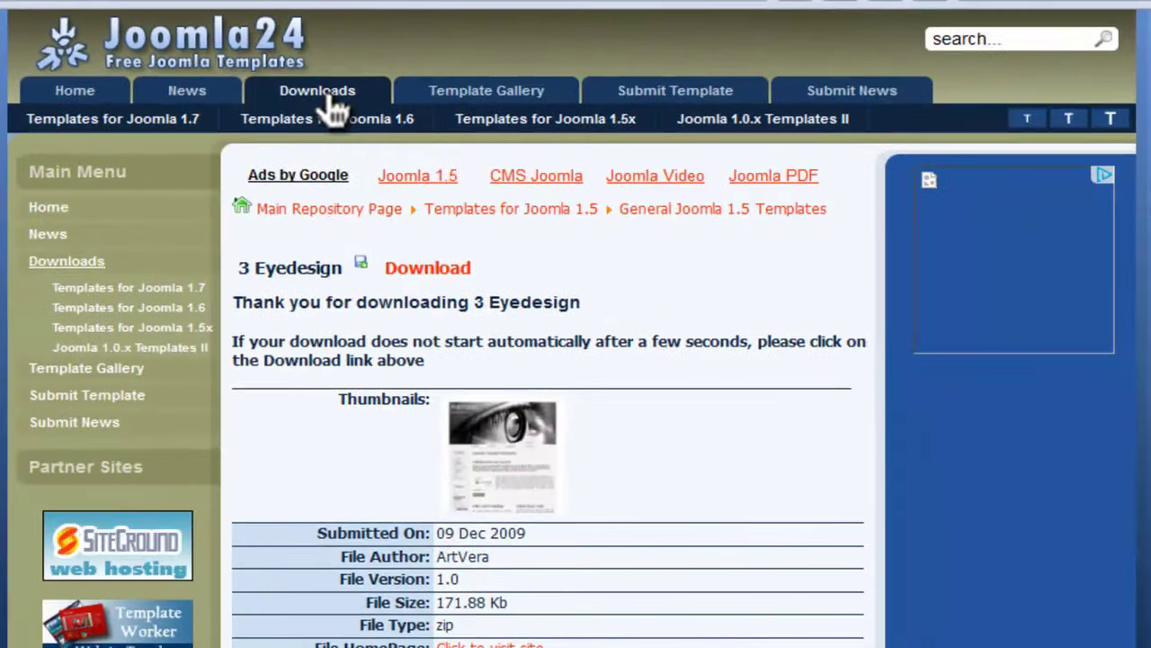
click(329, 97)
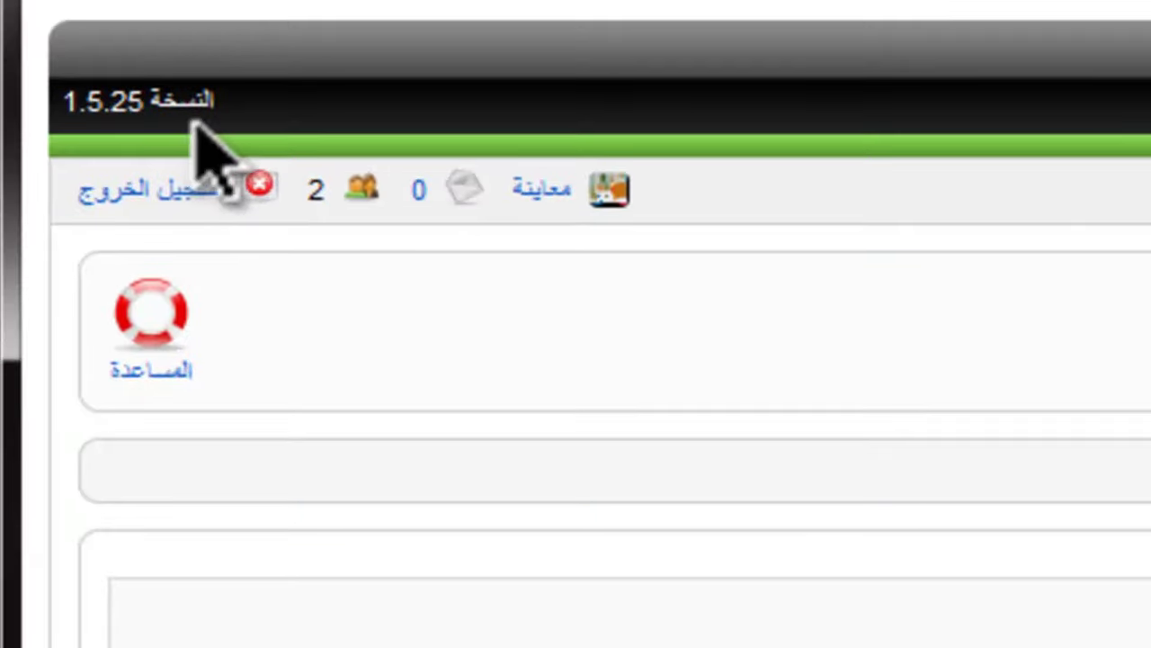
drag(207, 104, 157, 113)
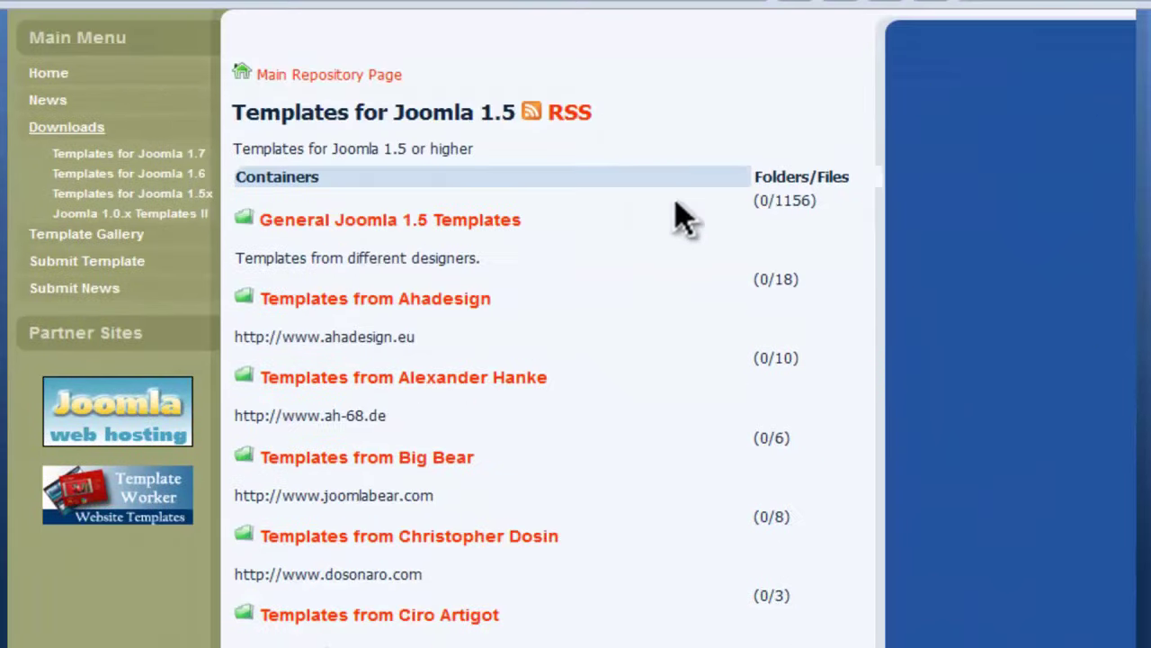
- Look through the Joomla 1.5 template containers and browse the templates in General Joomla 1.5 Templates
scroll(676, 218, down, 10)
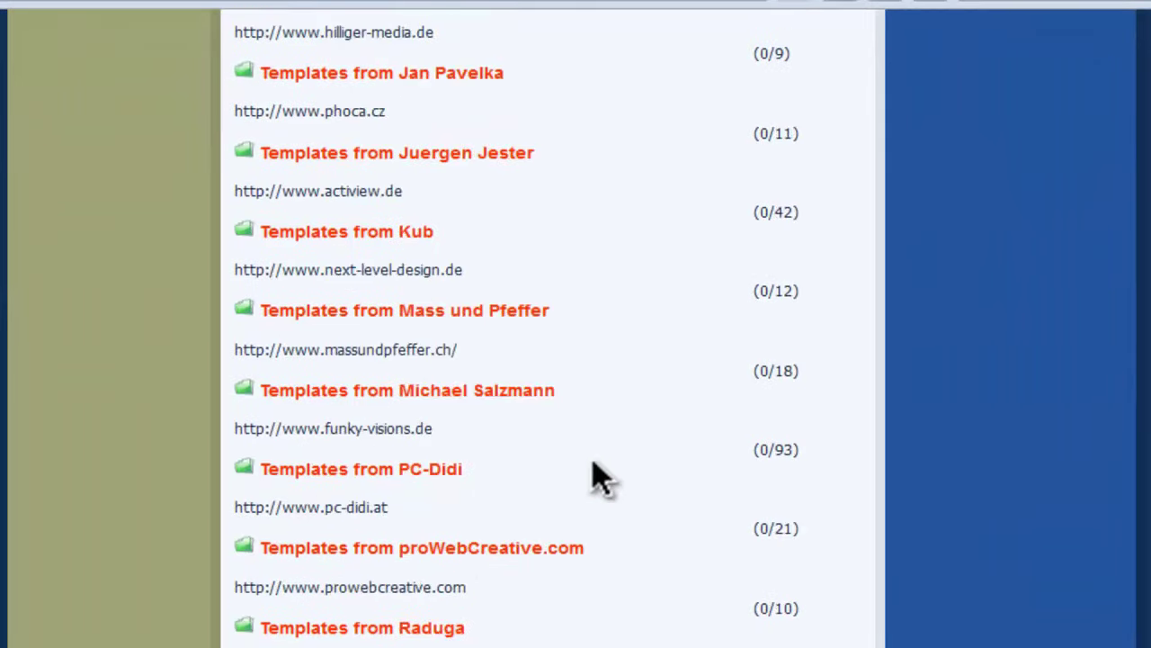
scroll(558, 463, up, 10)
click(445, 90)
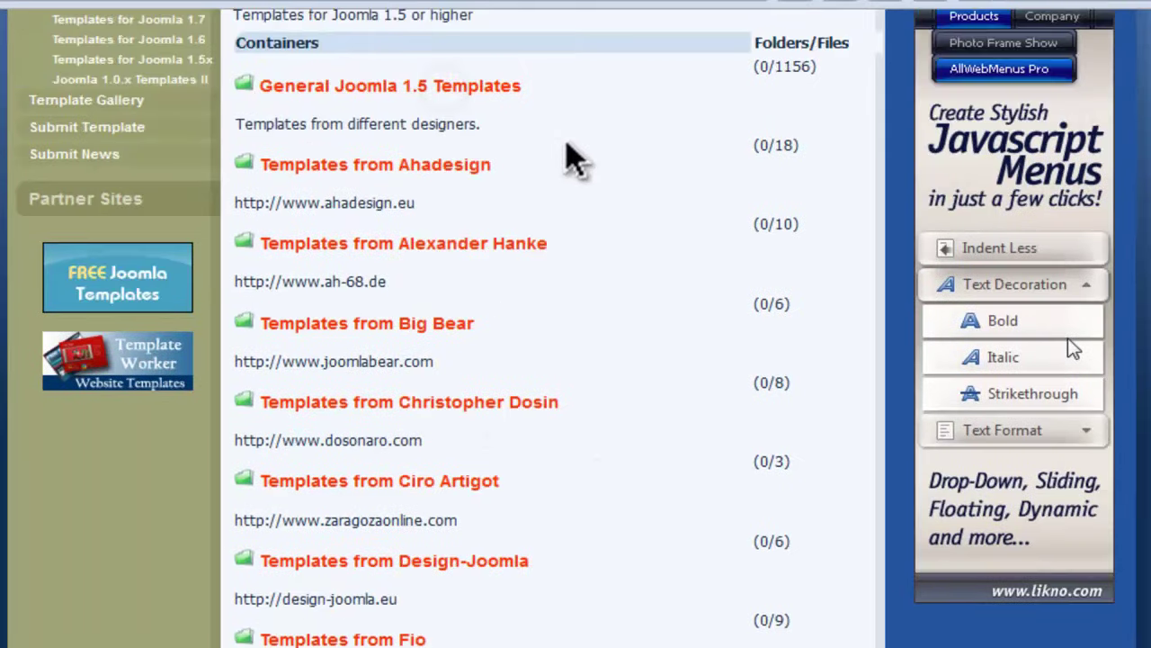
scroll(810, 315, down, 6)
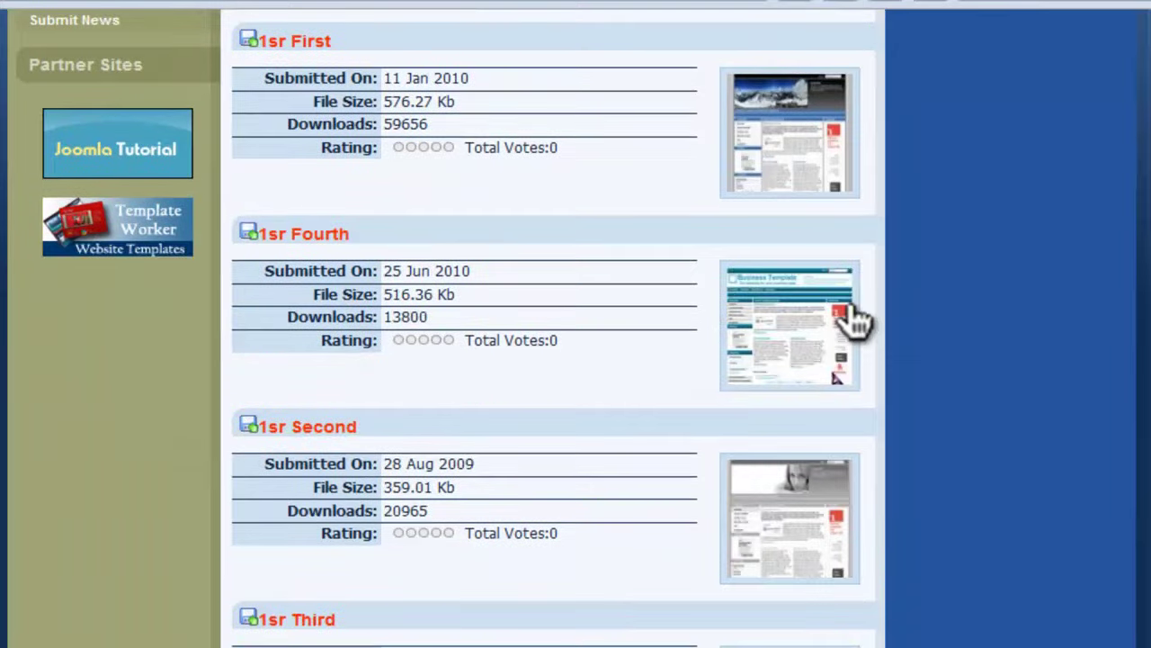
- Browse the General Joomla 1.5 Templates listing on pages 1 and 4 and open the Accoustinband template's details
scroll(917, 315, down, 9)
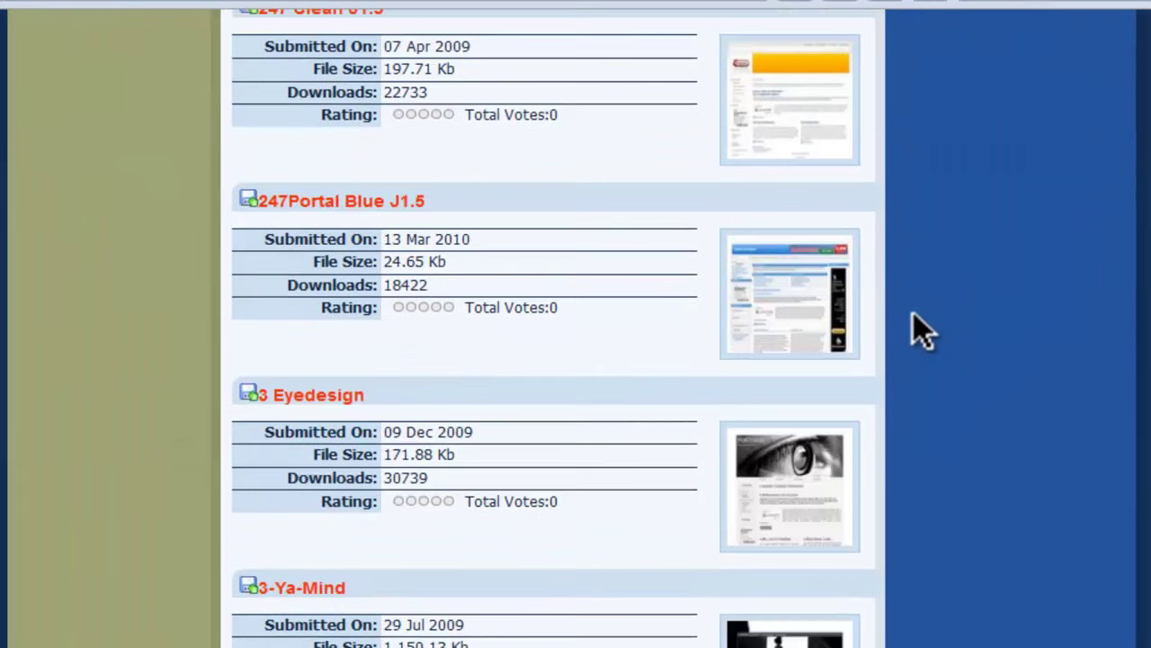
scroll(918, 337, down, 7)
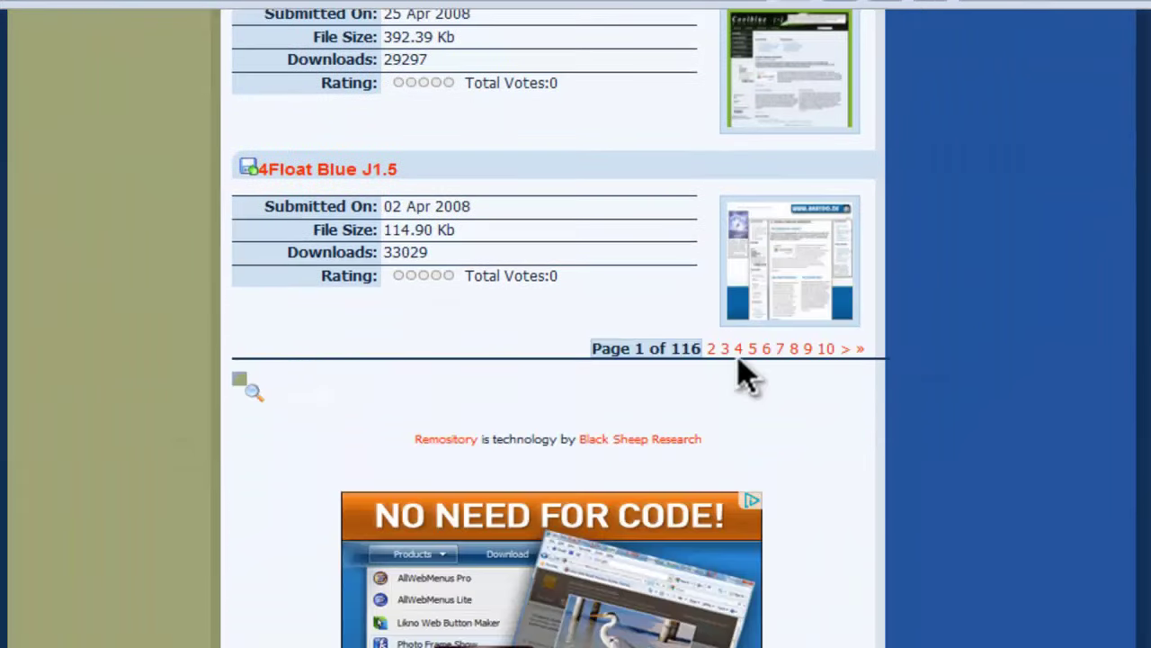
click(738, 348)
scroll(902, 332, down, 8)
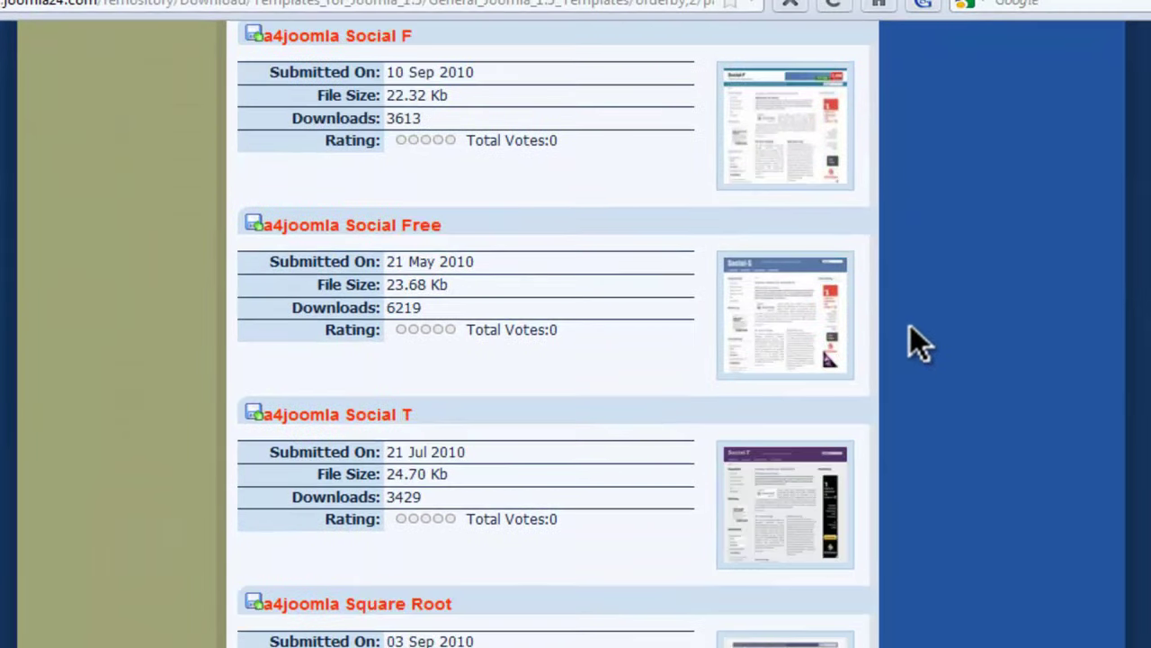
scroll(909, 326, down, 7)
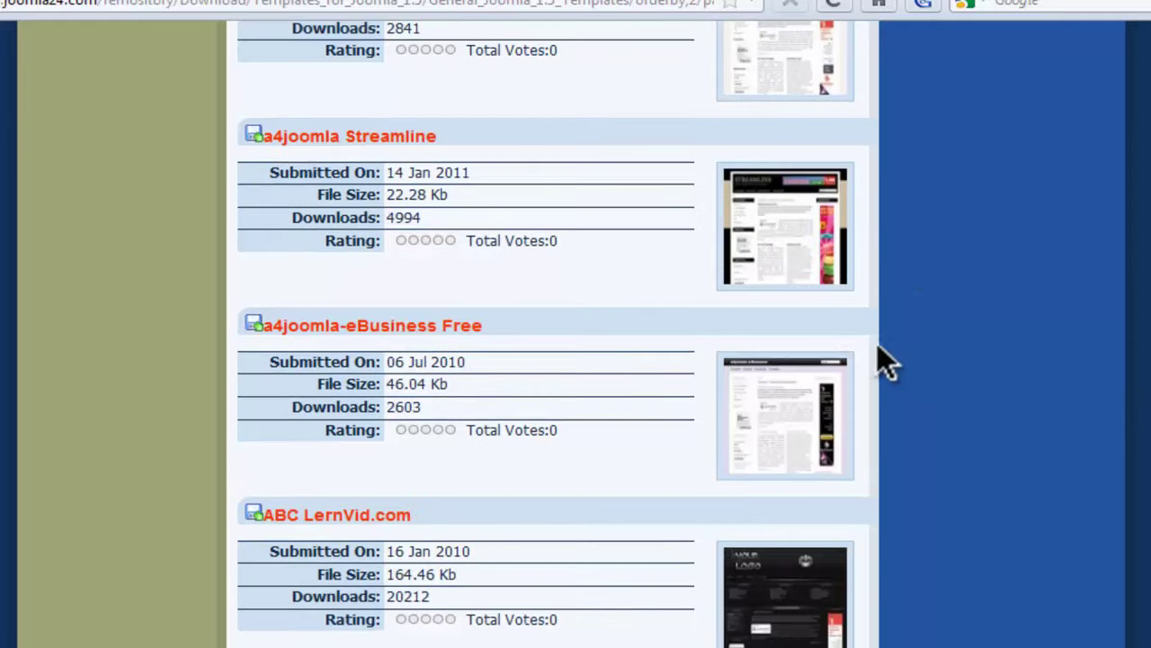
scroll(814, 256, down, 5)
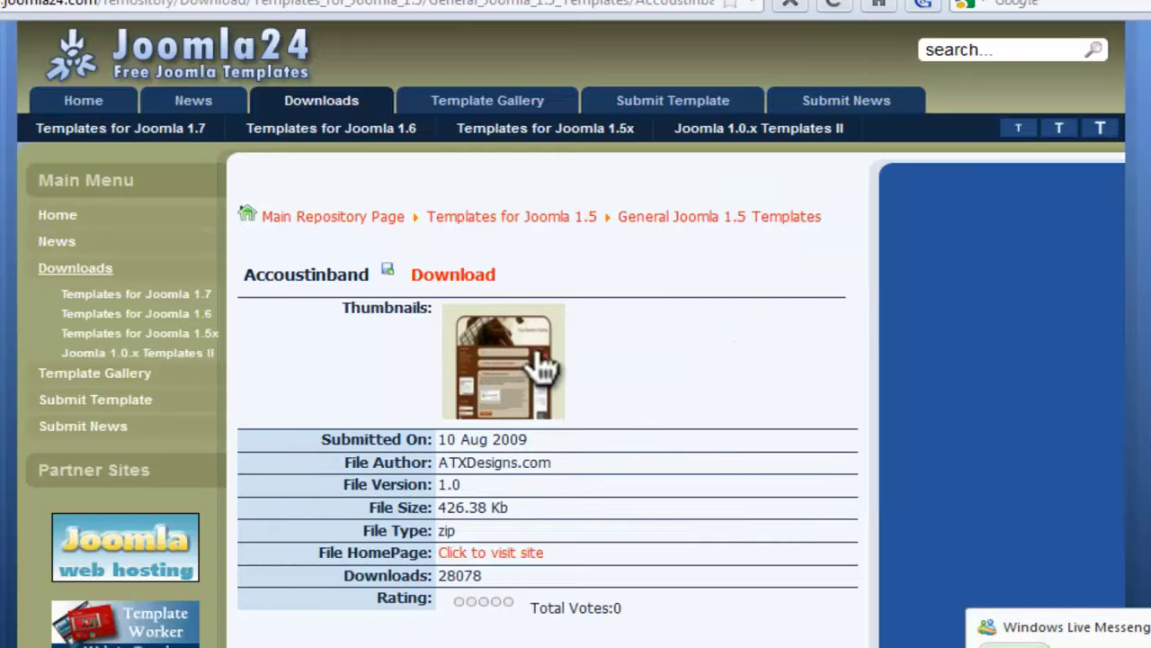
- Download the Accoustinband template, agreeing to its license terms and saving accoustinband_atxtempl.zip to the desktop
click(432, 276)
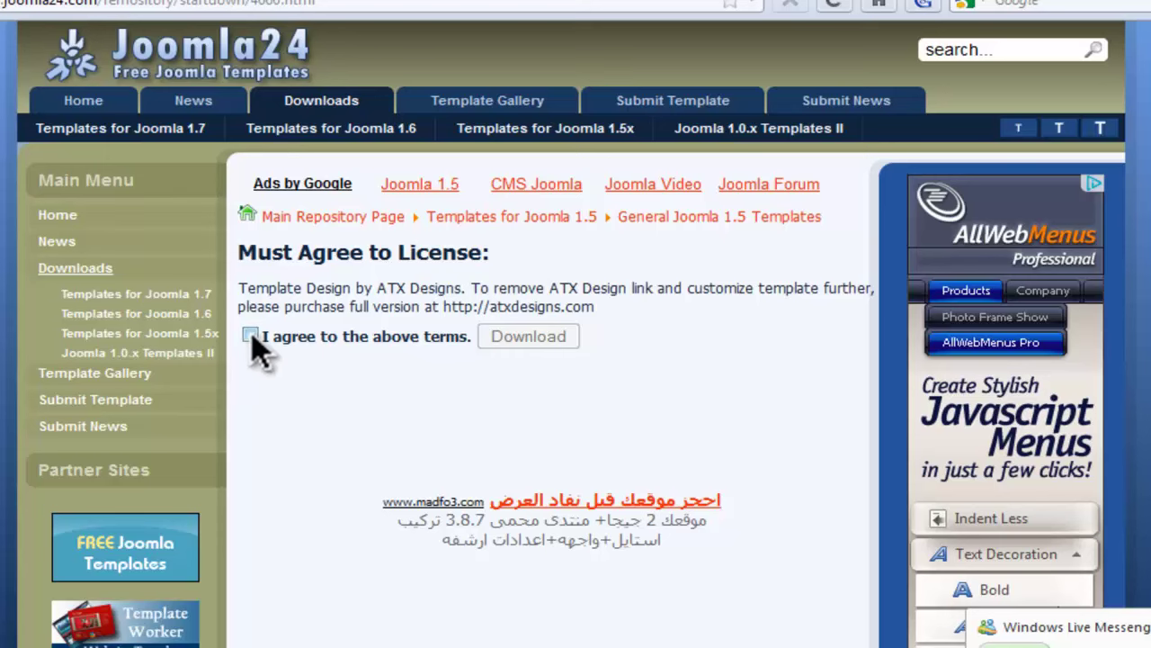
click(251, 336)
click(529, 338)
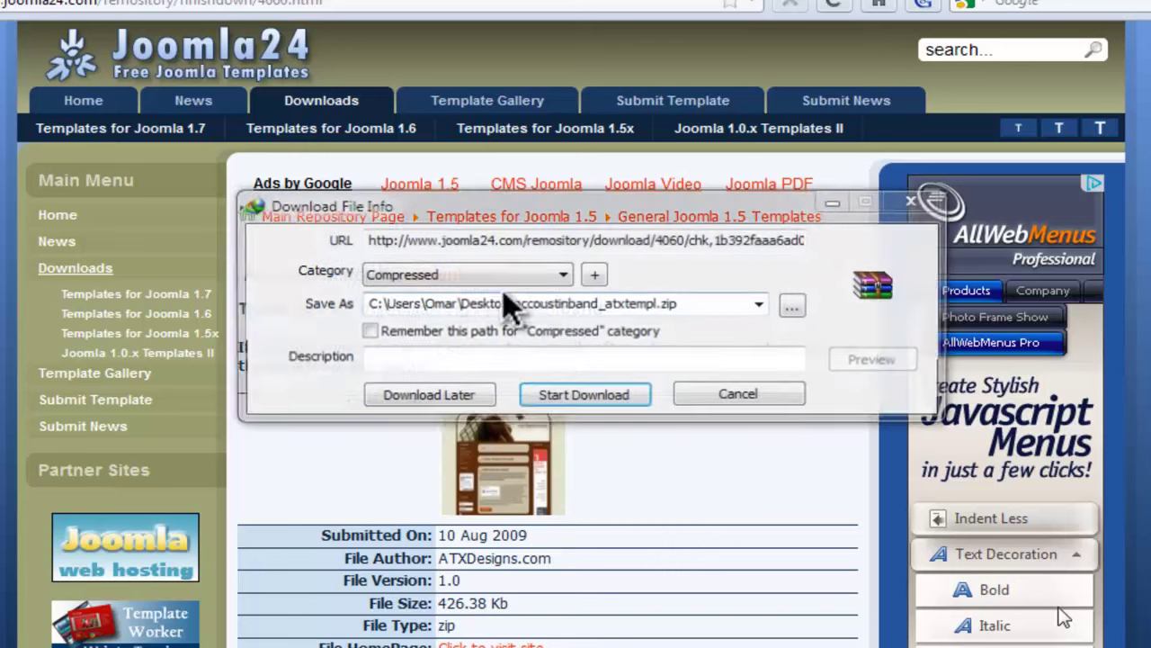
click(596, 393)
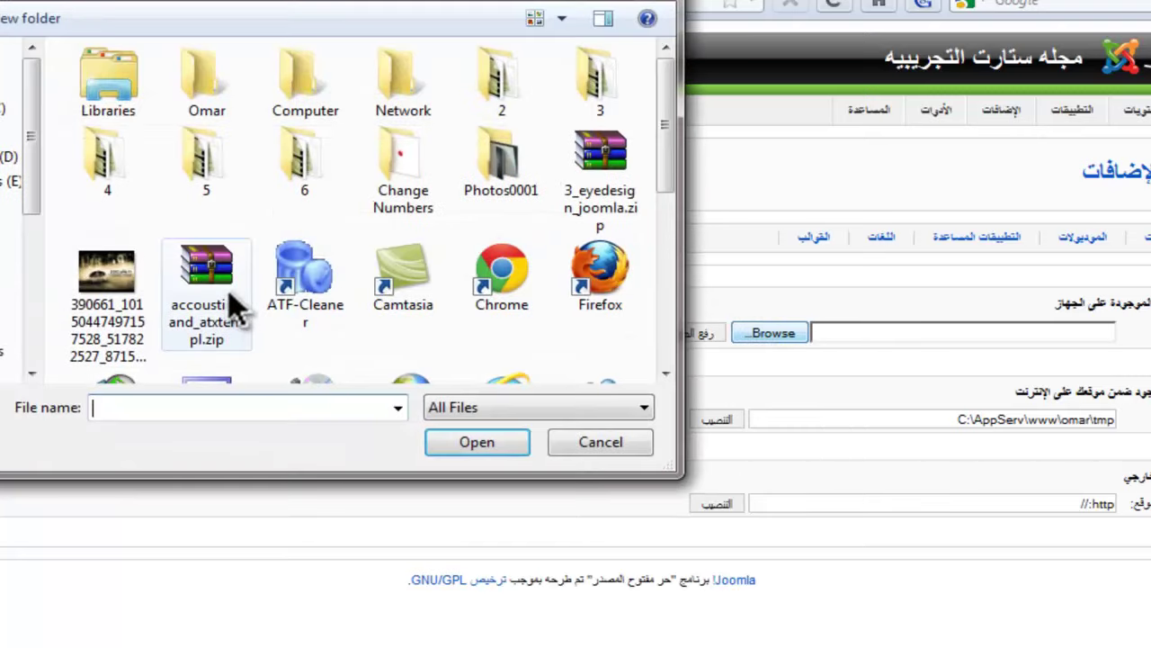
- Upload and install the accoustinband_atxtempl.zip package from the desktop in the Joomla extension manager, and read the installation messages
click(216, 274)
double_click(208, 275)
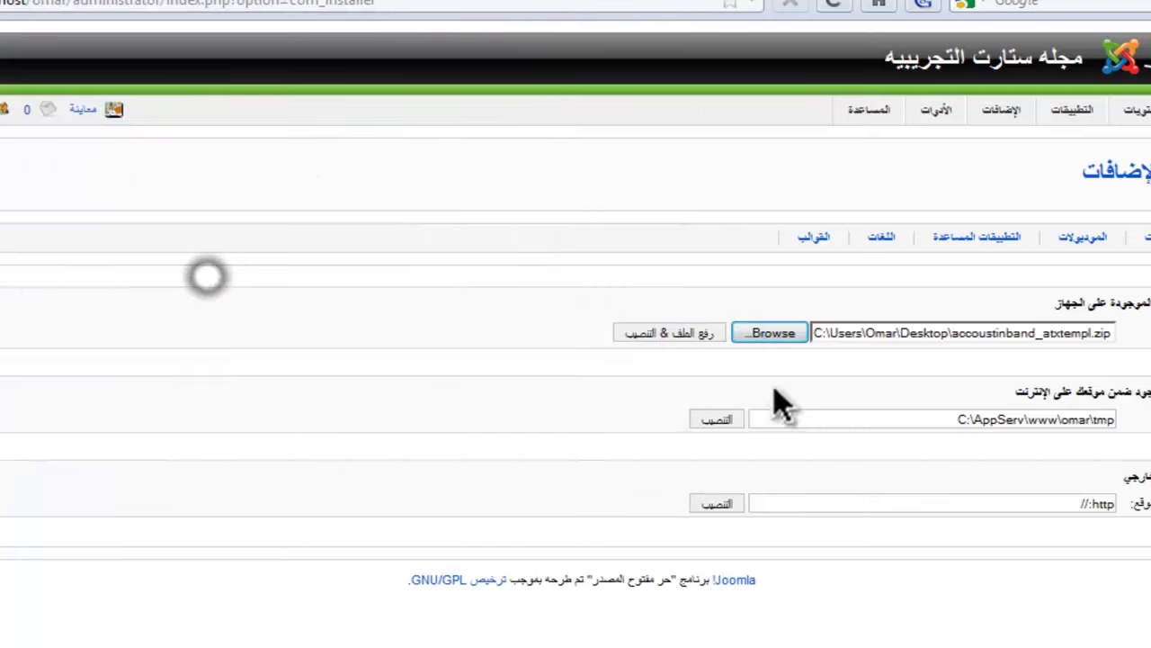
click(691, 336)
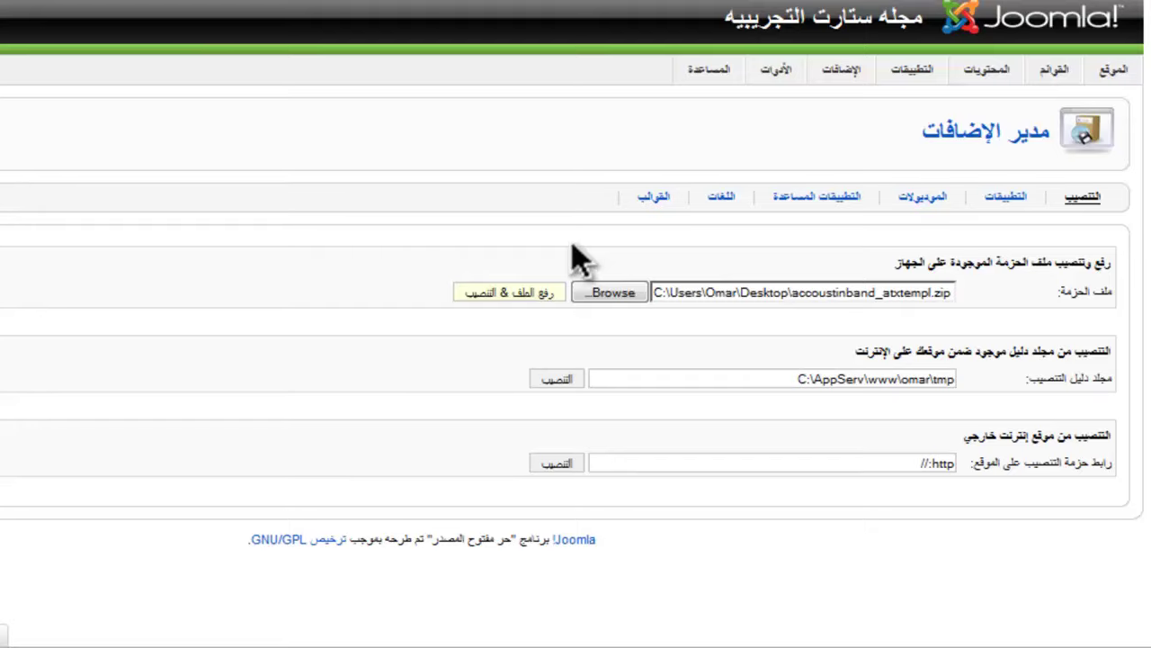
drag(1058, 248, 984, 256)
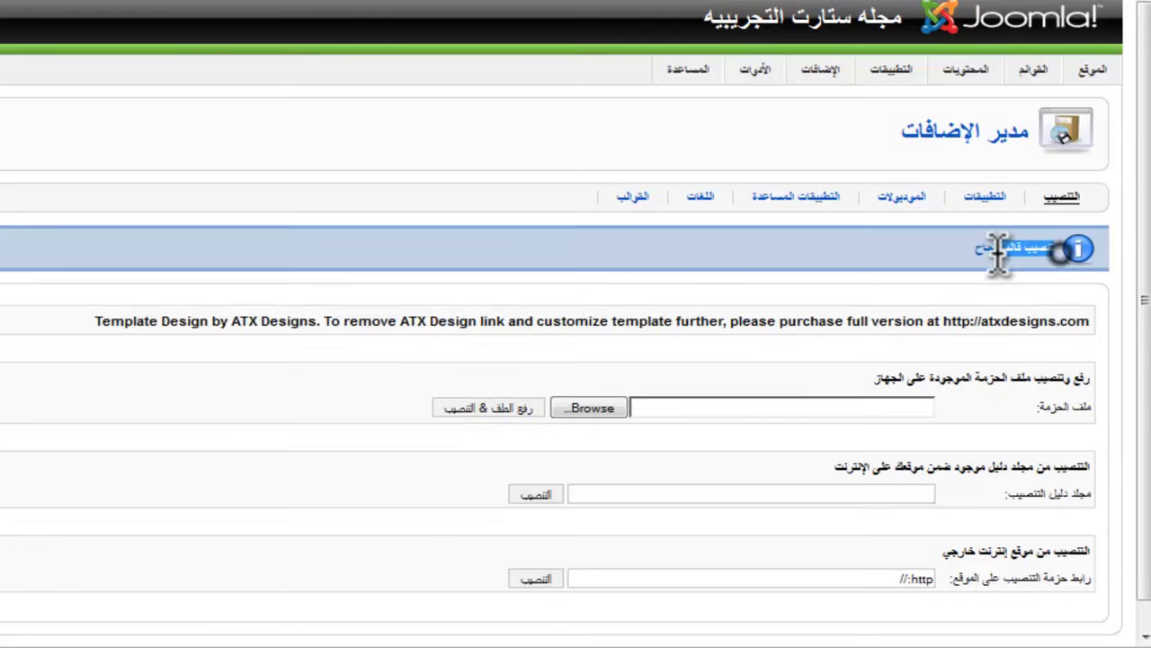
drag(133, 316, 791, 318)
click(791, 318)
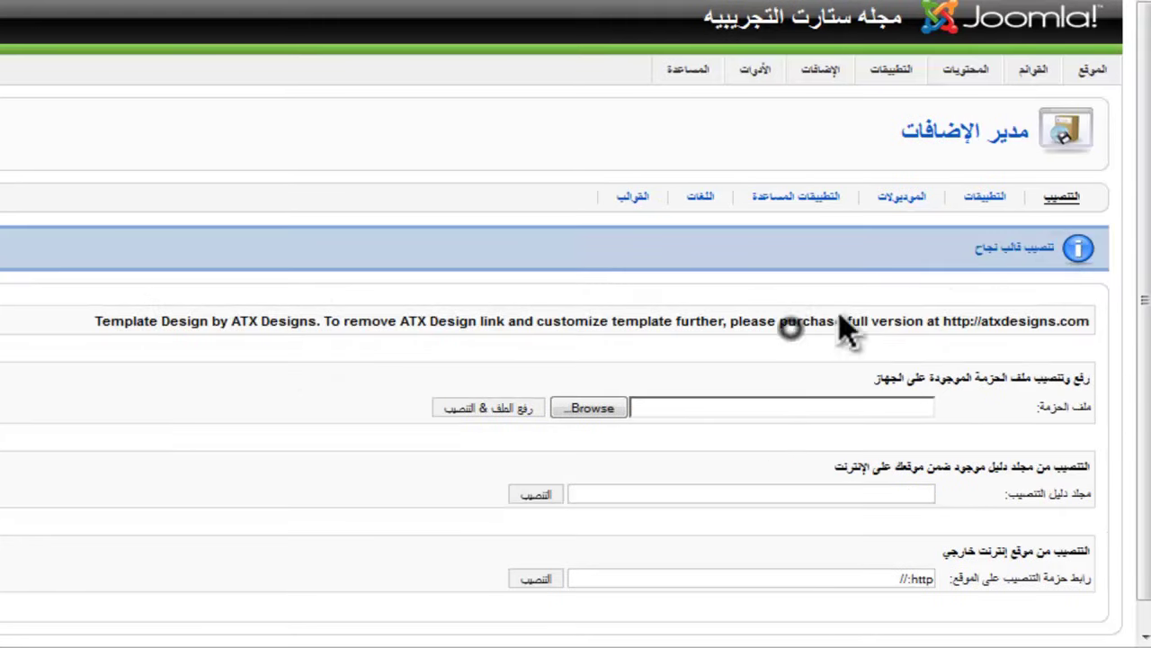
- Go to the template manager and make accoustinband the default site template
mouse_move(775, 72)
mouse_move(848, 72)
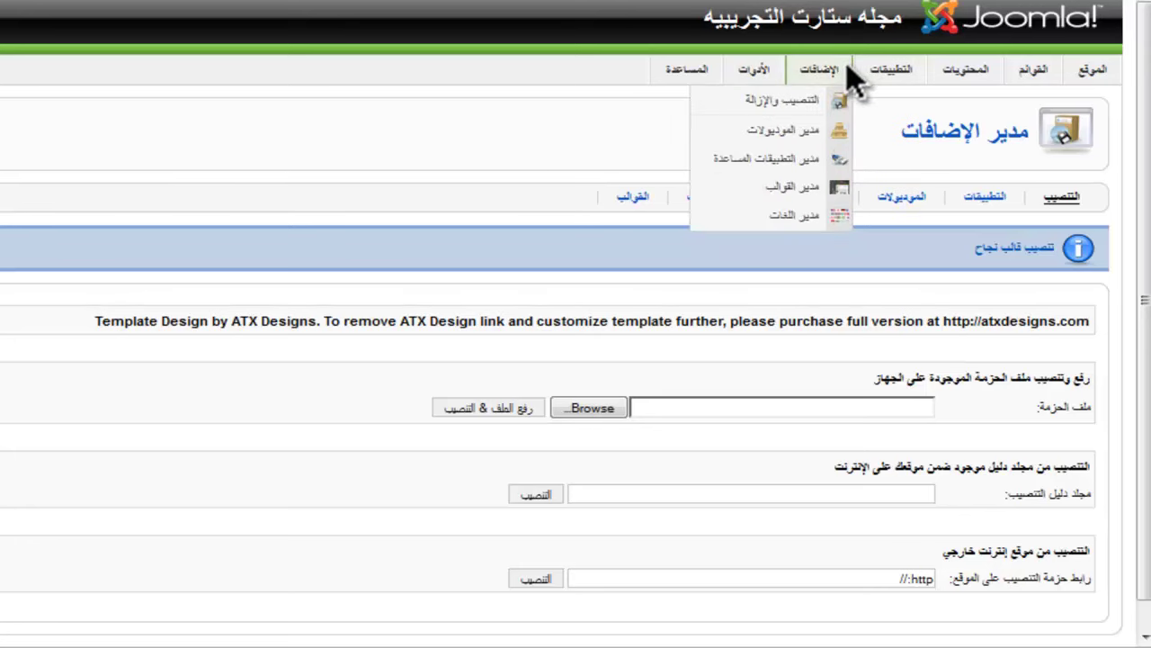
click(807, 191)
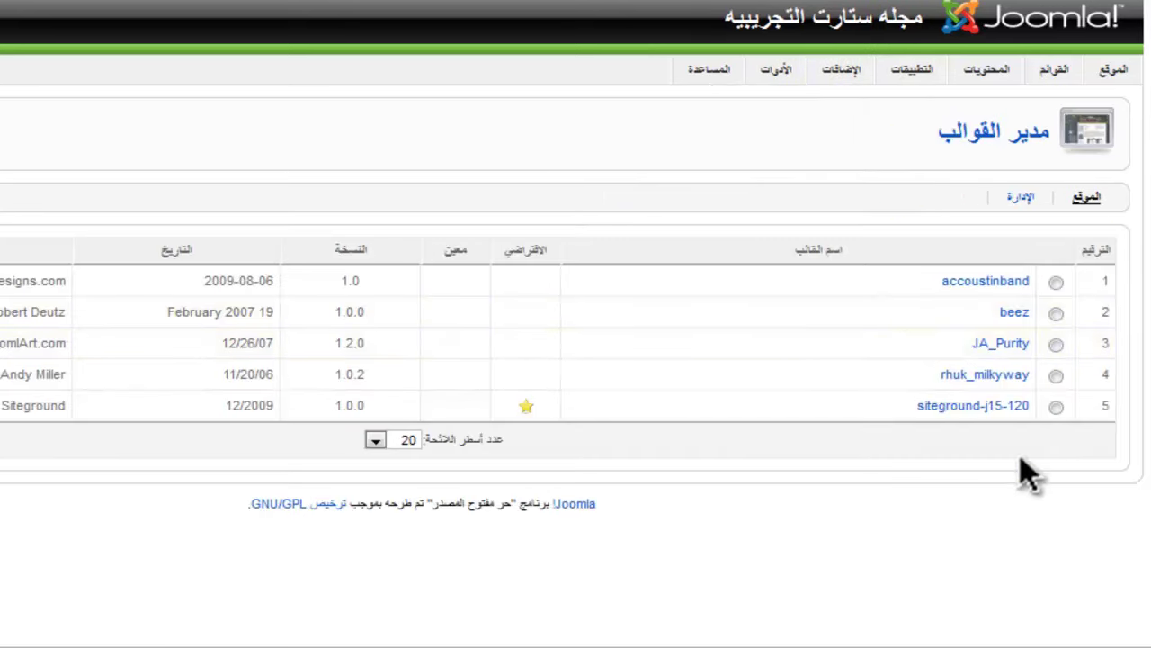
mouse_move(1007, 353)
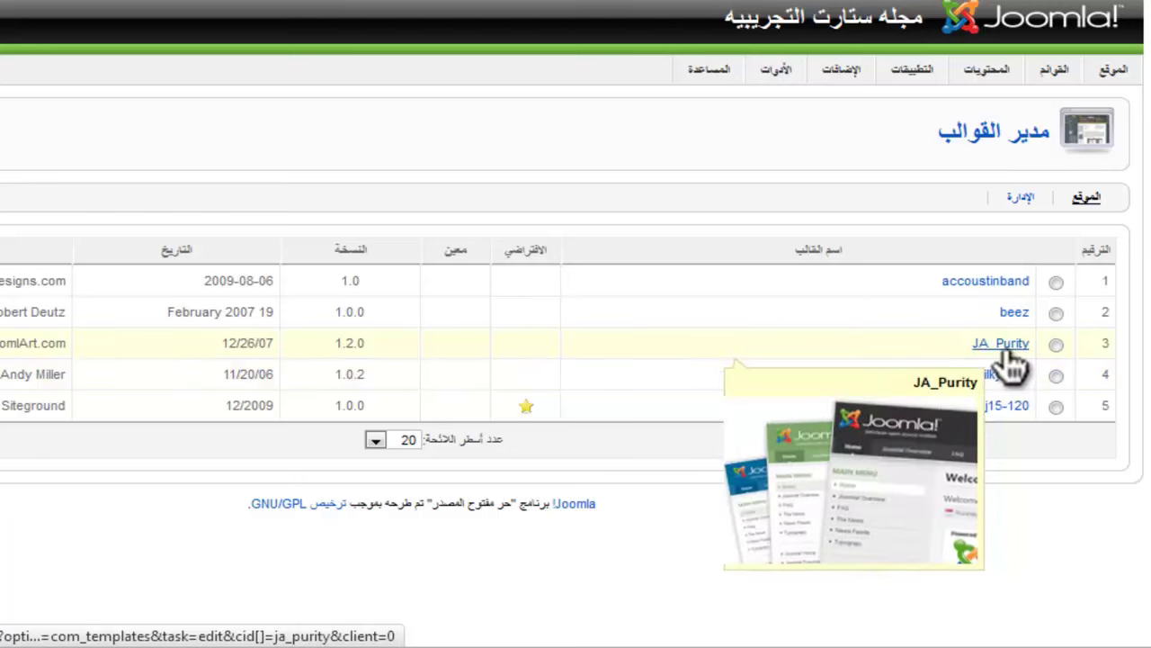
mouse_move(1075, 289)
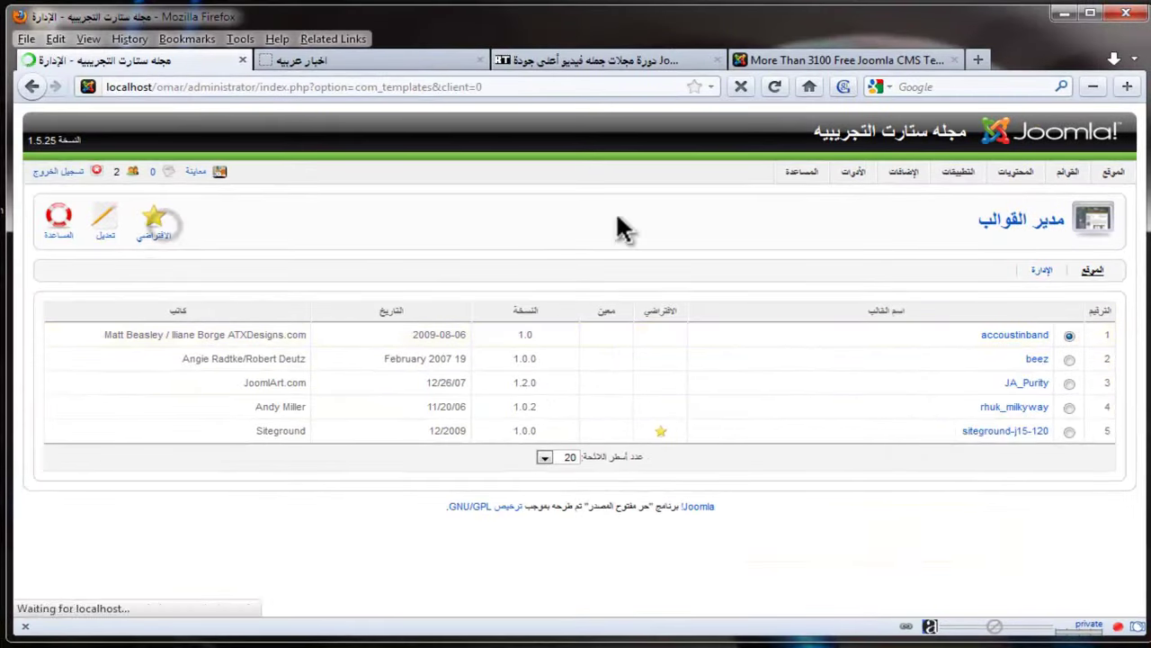
- Examine the public site's العام home page and اخبار الخليج page in the accoustinband template
click(276, 59)
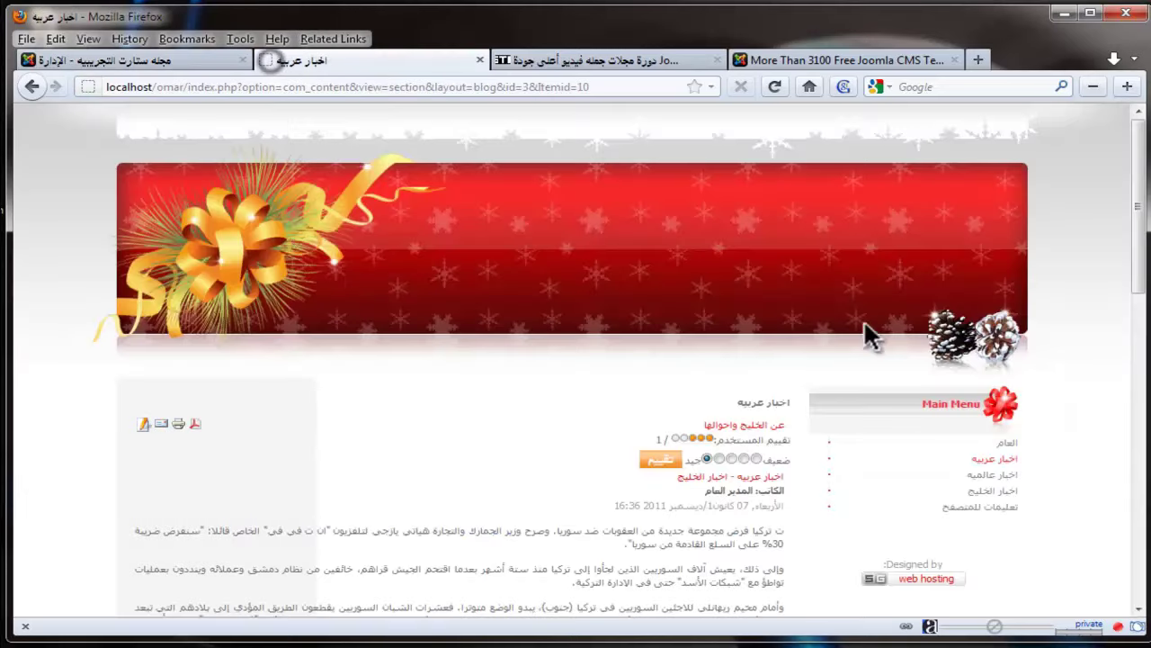
click(1000, 443)
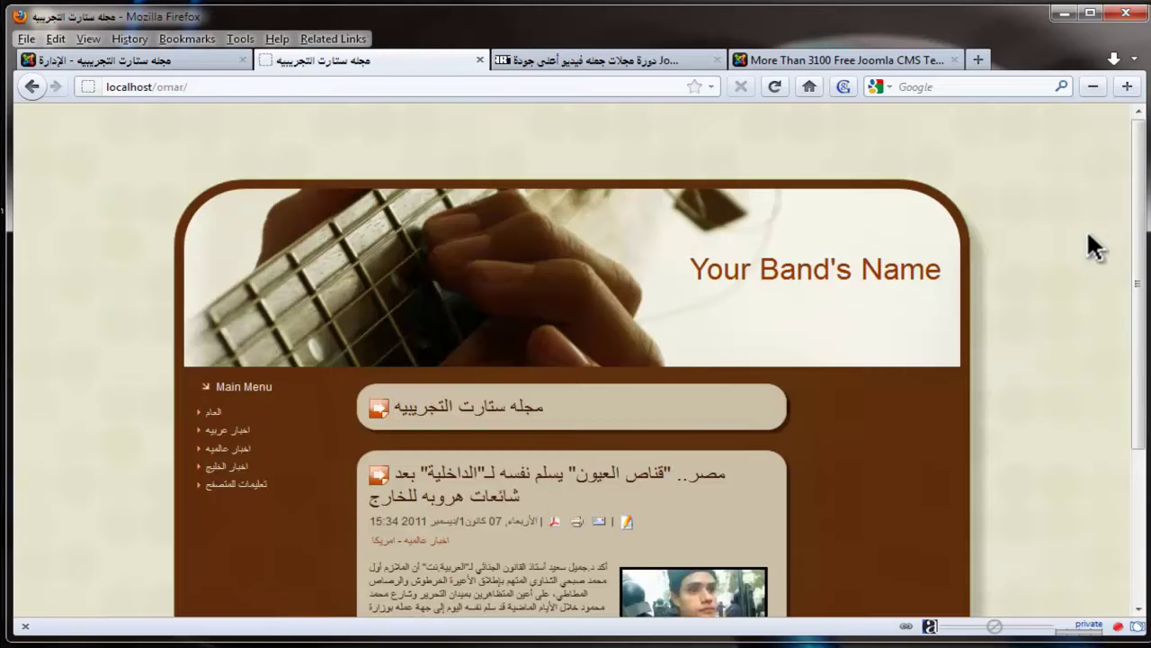
scroll(529, 333, down, 4)
scroll(437, 506, up, 4)
click(233, 469)
scroll(584, 389, down, 10)
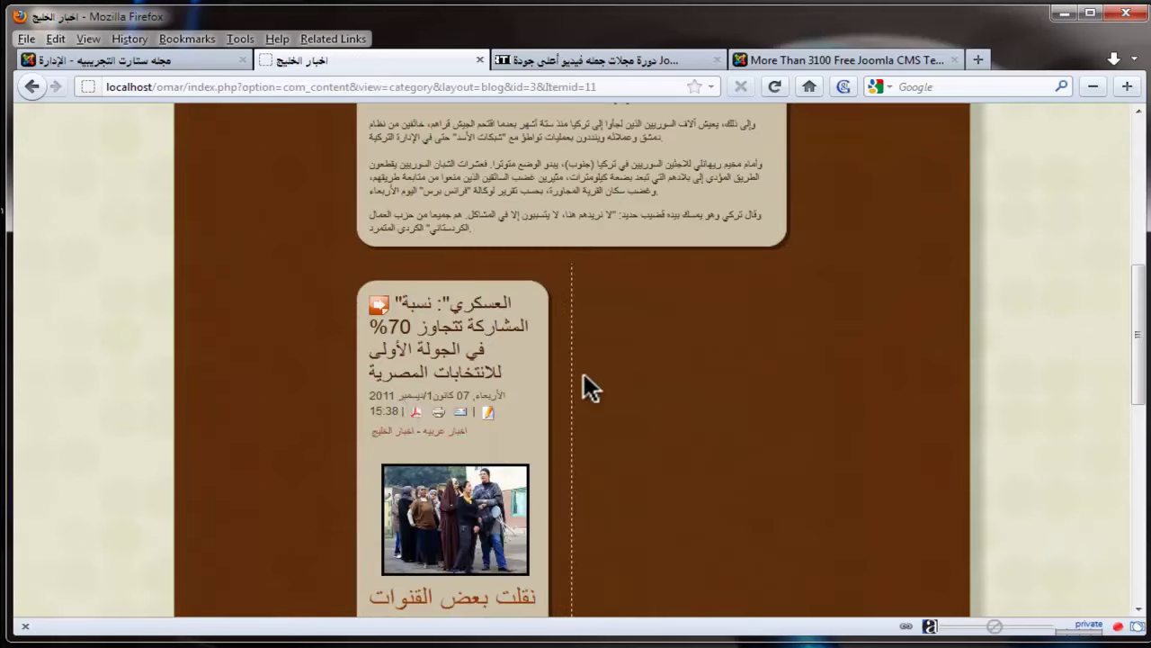
scroll(629, 405, down, 10)
scroll(476, 459, up, 5)
scroll(525, 468, down, 4)
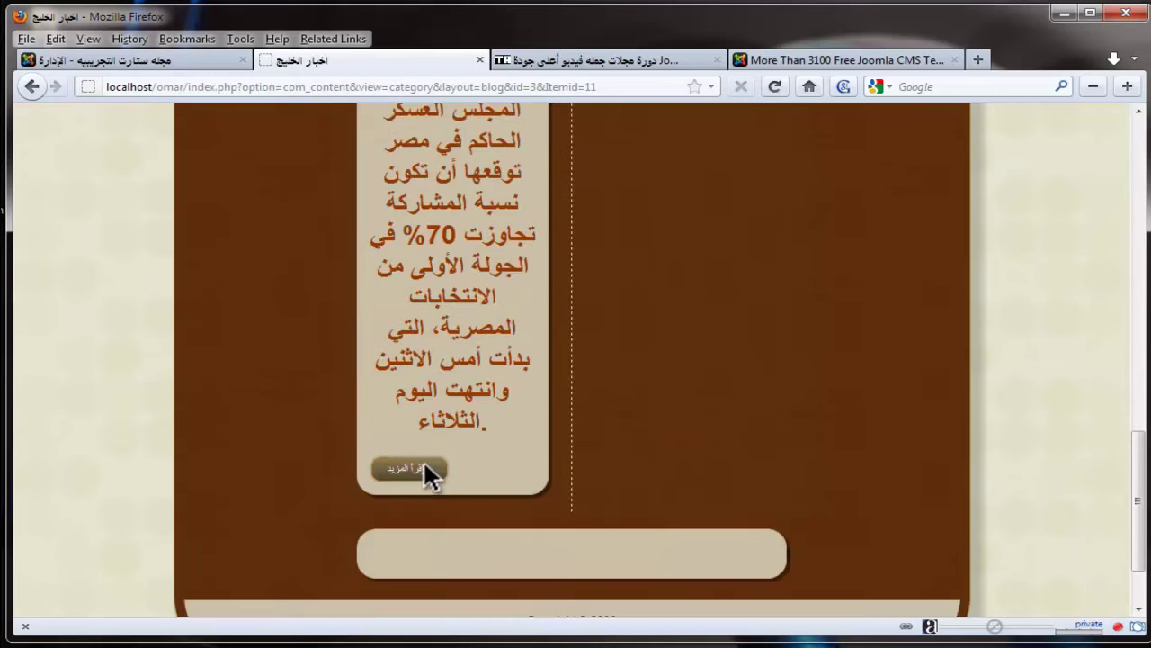
scroll(630, 517, up, 8)
scroll(659, 515, up, 5)
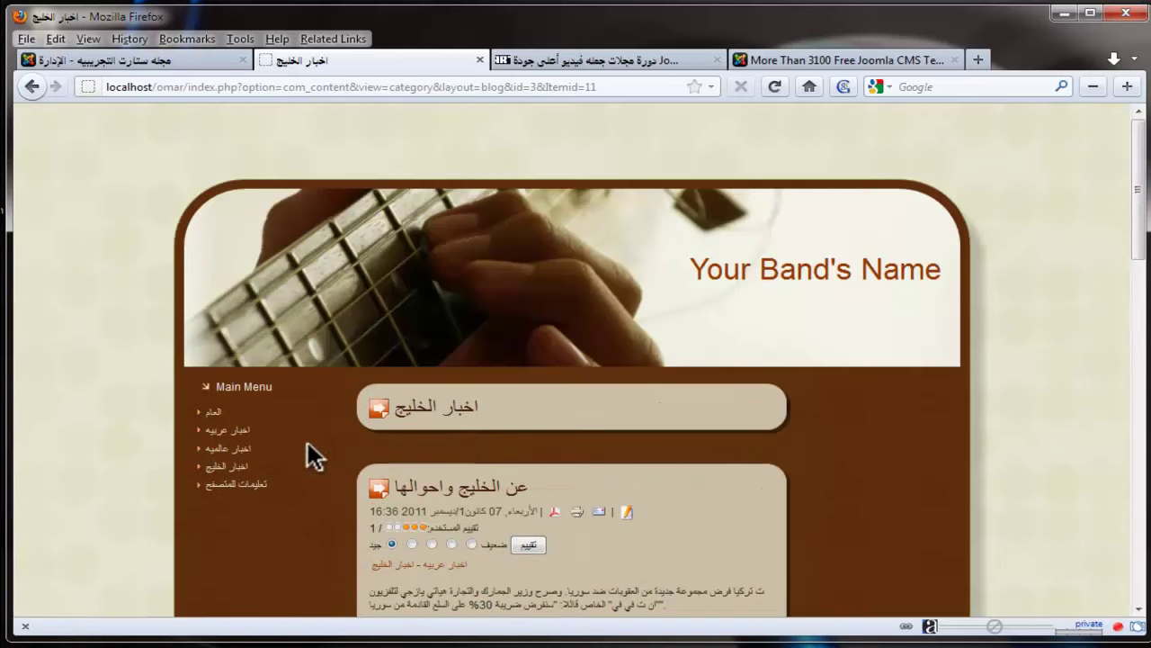
click(213, 414)
- Compare the accoustinband preview in the template manager with the public home page
click(122, 58)
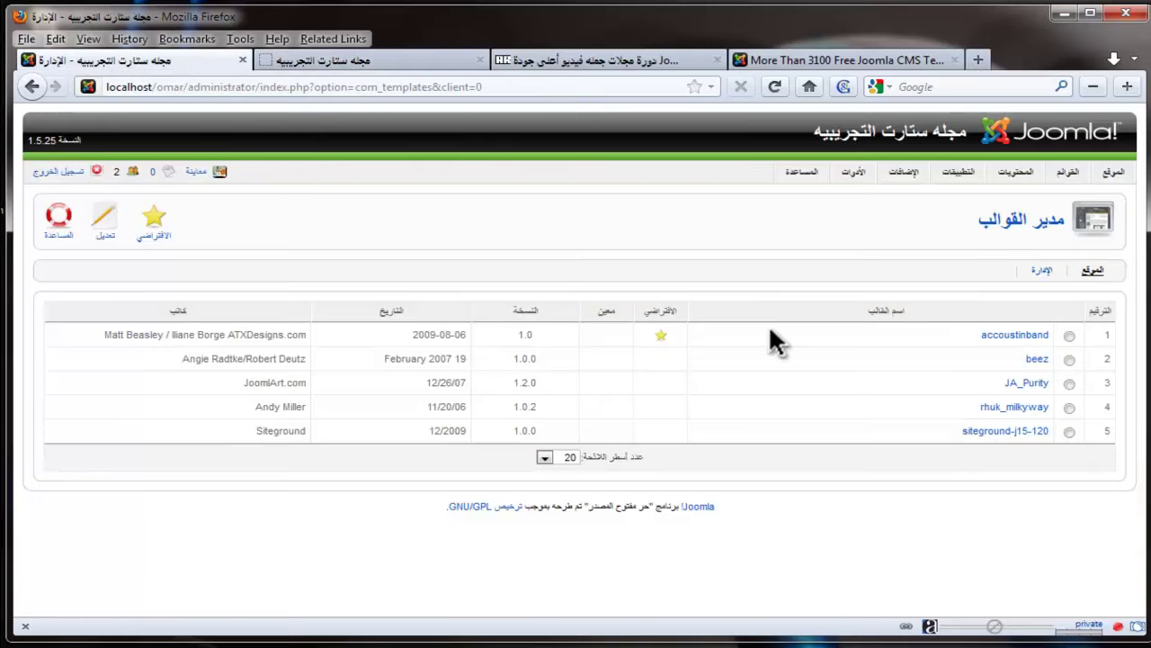
mouse_move(1027, 343)
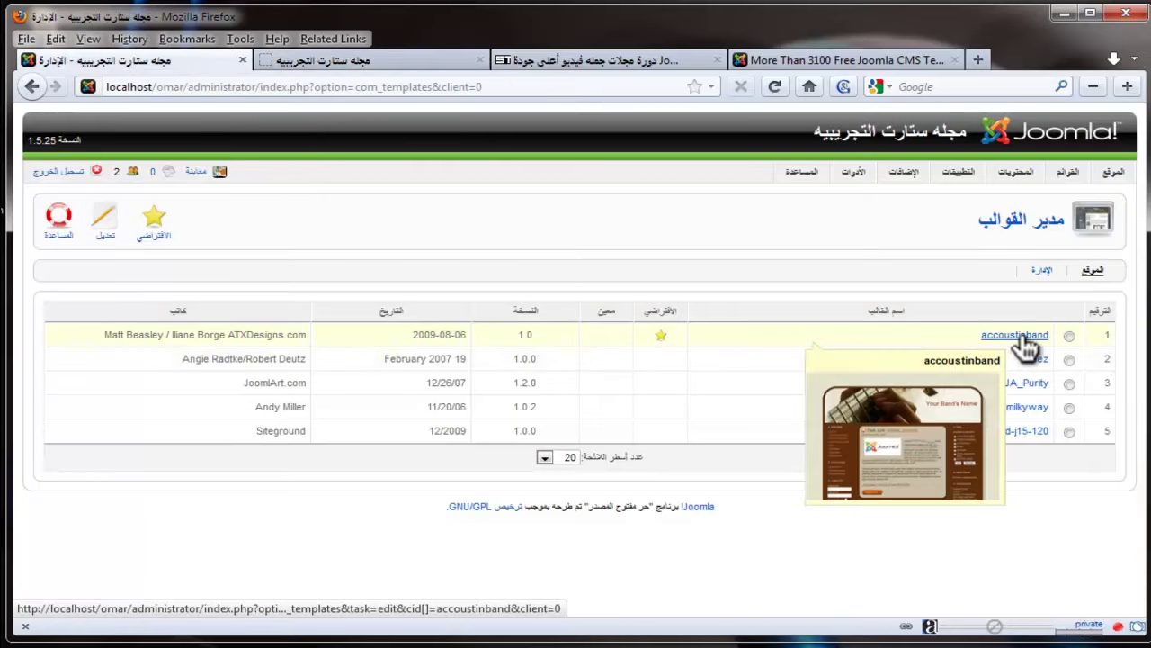
click(359, 60)
scroll(824, 293, down, 3)
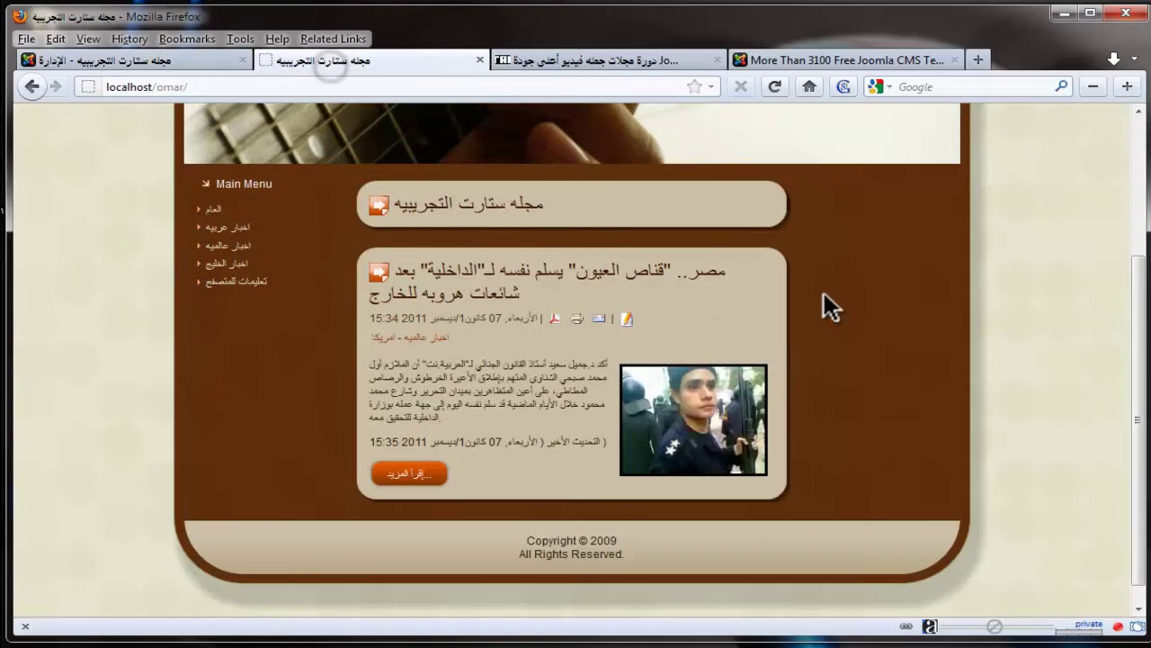
- Make beez the default site template and reload the public home page to examine its look
click(128, 60)
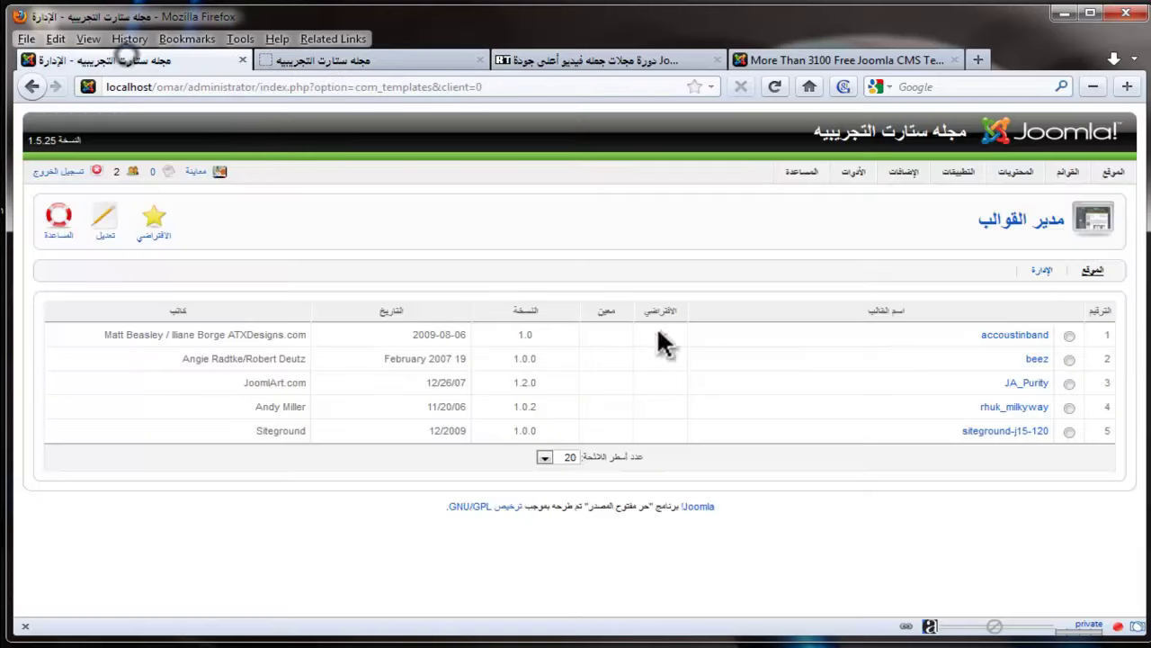
click(153, 223)
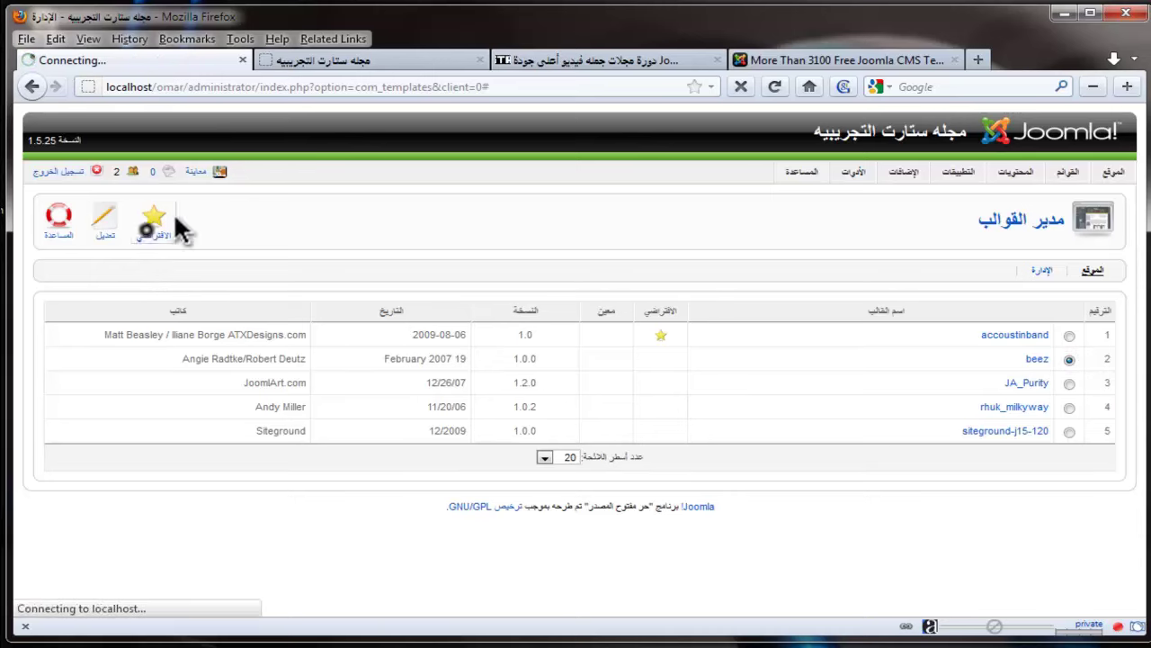
click(381, 63)
click(774, 87)
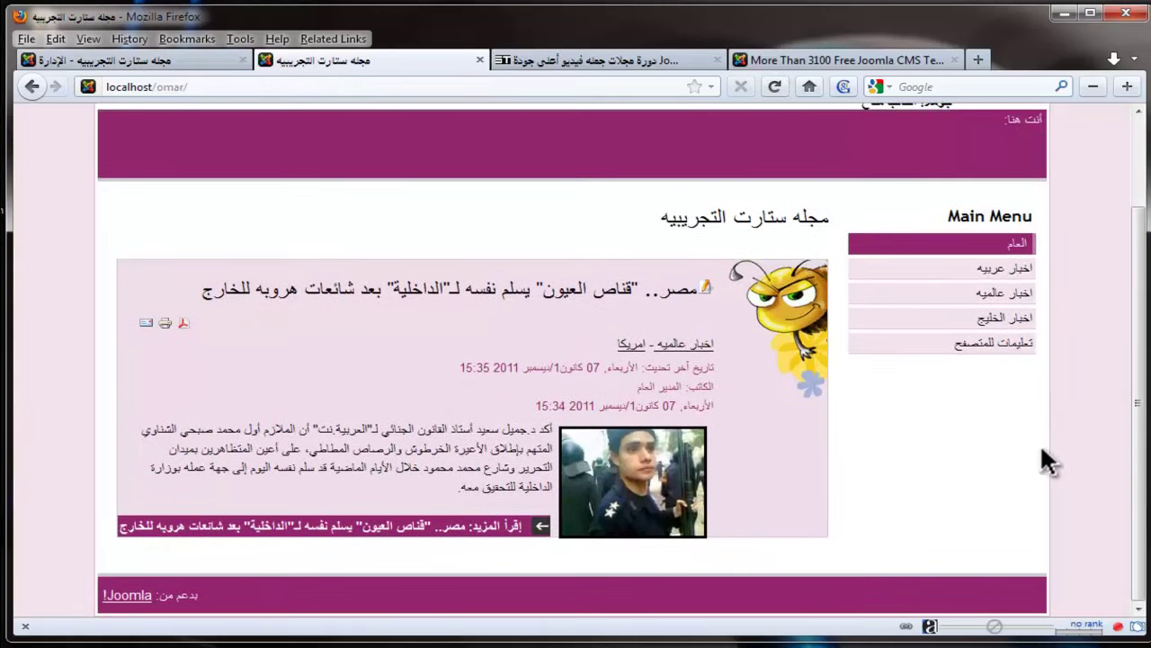
scroll(1040, 444, up, 2)
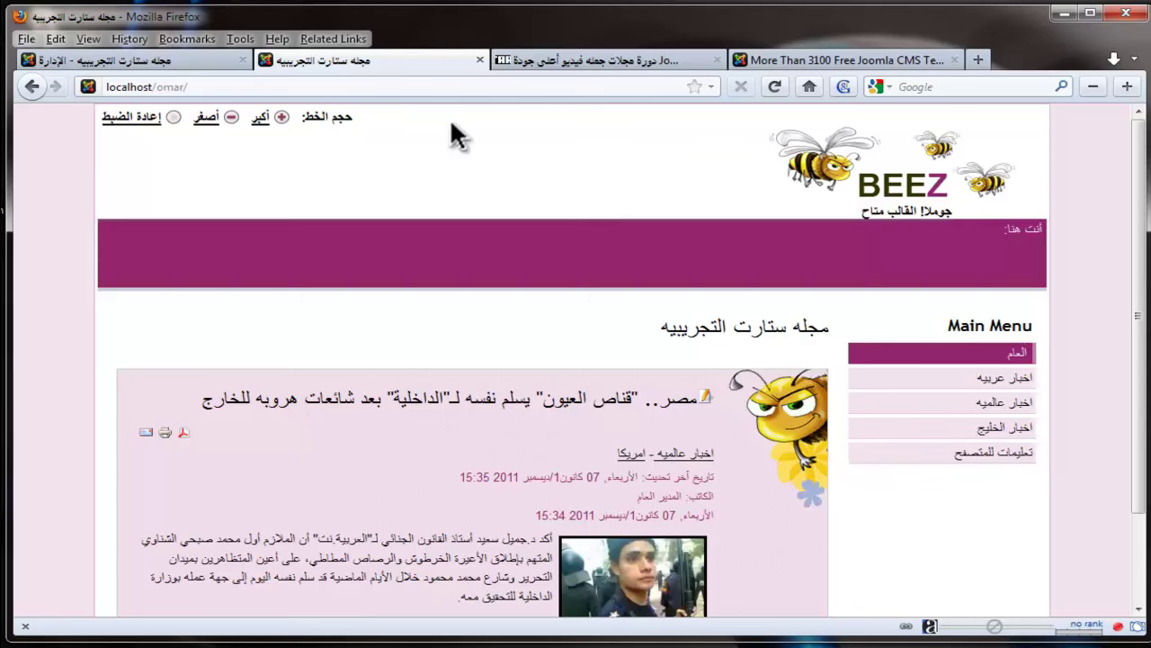
- Return to the administration area and open the module manager (مدير الموديولات)
click(112, 60)
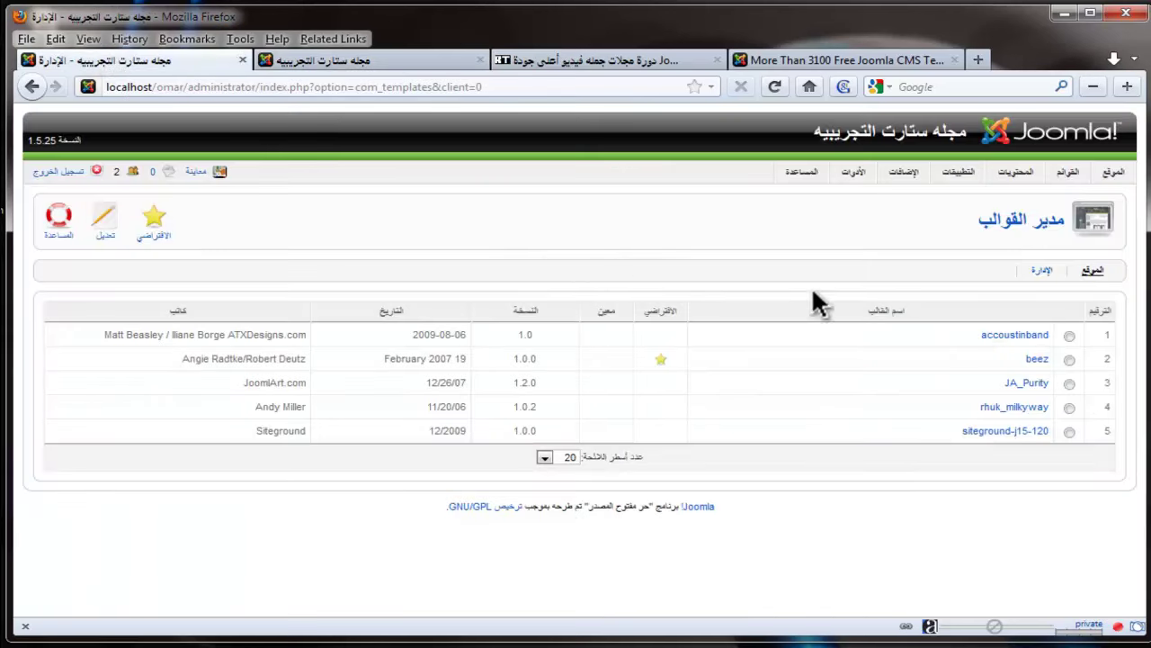
mouse_move(909, 171)
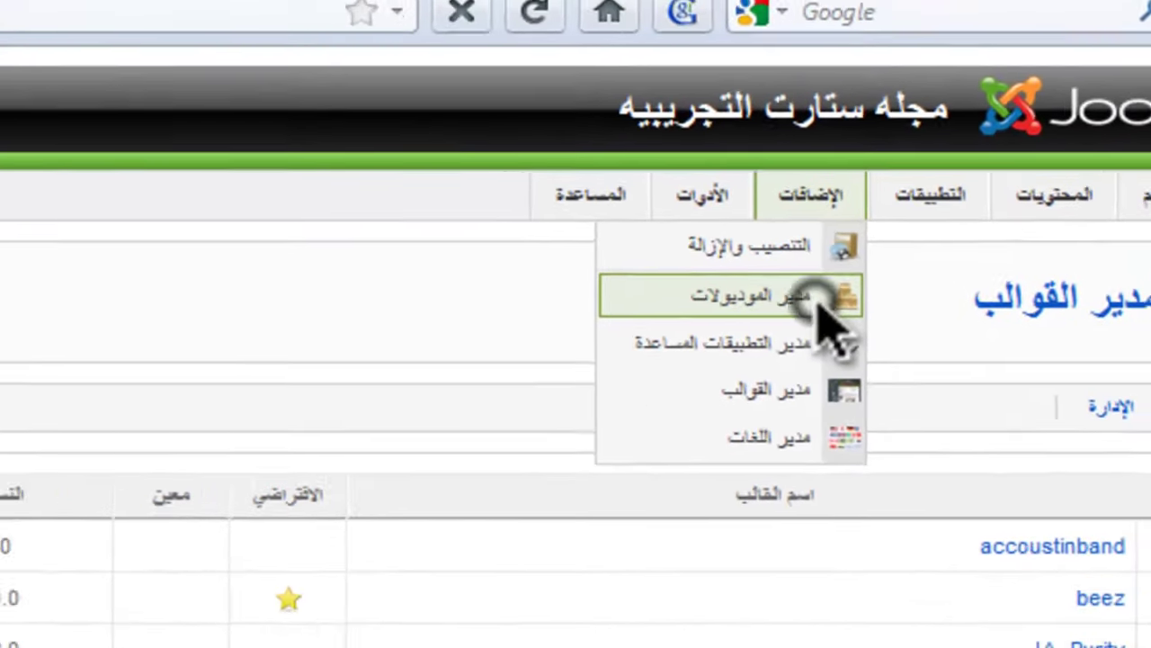
click(905, 228)
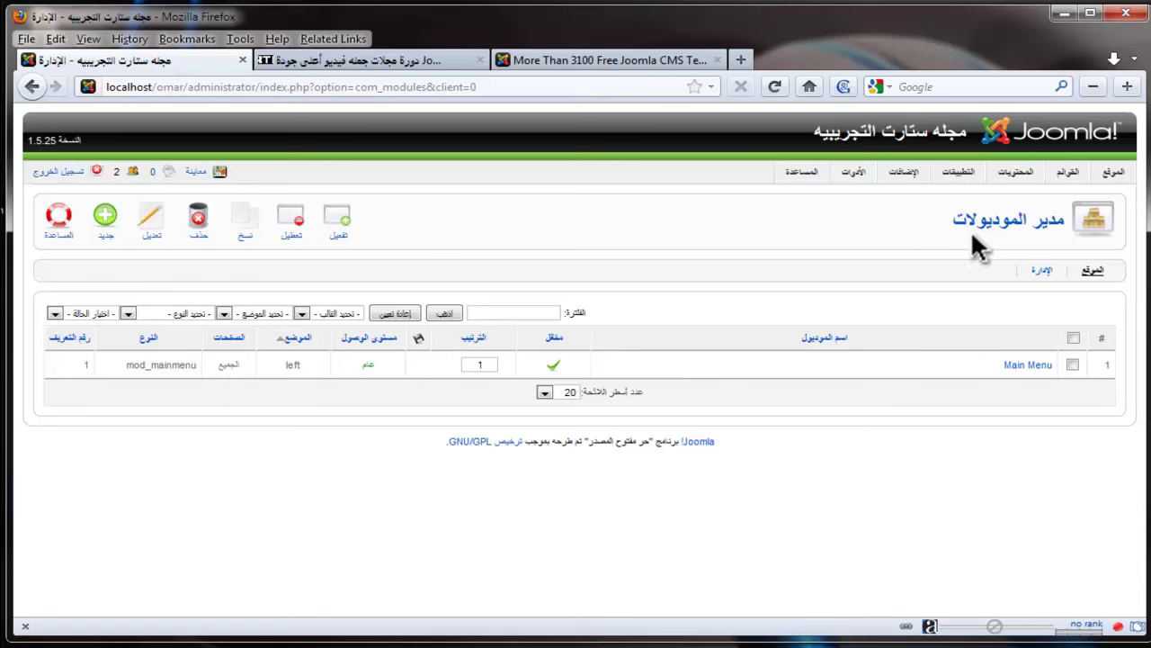
- Preview the public site from the administration area and examine the home page's articles and layout in the beez template
click(220, 171)
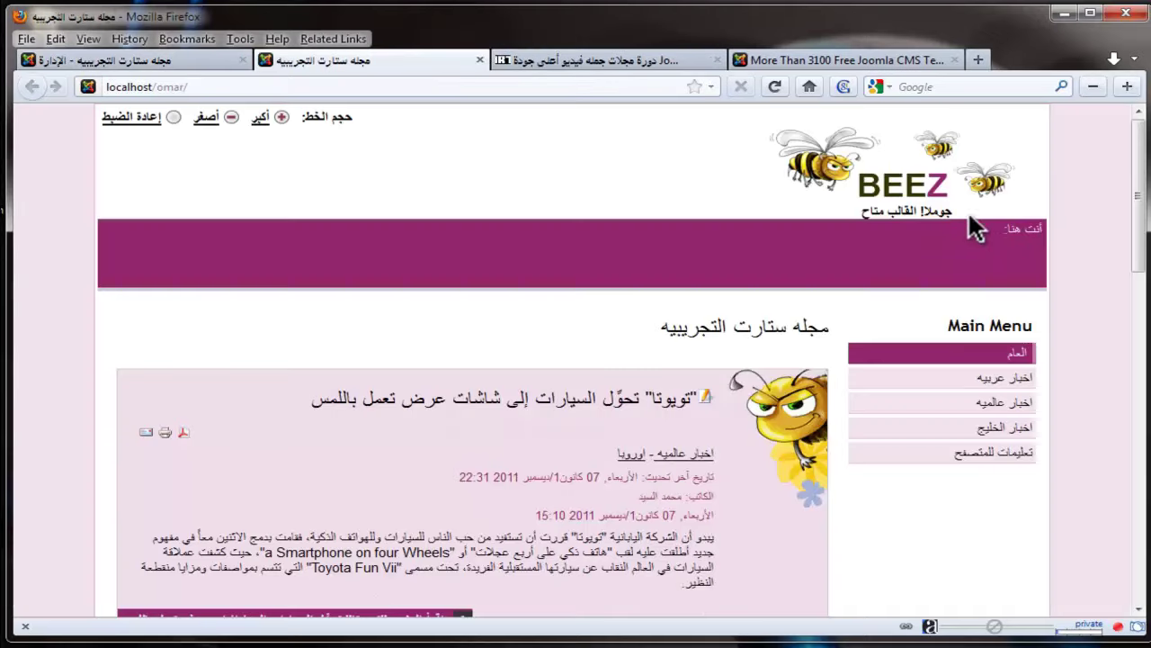
scroll(976, 229, down, 4)
scroll(1027, 285, up, 2)
scroll(886, 267, down, 4)
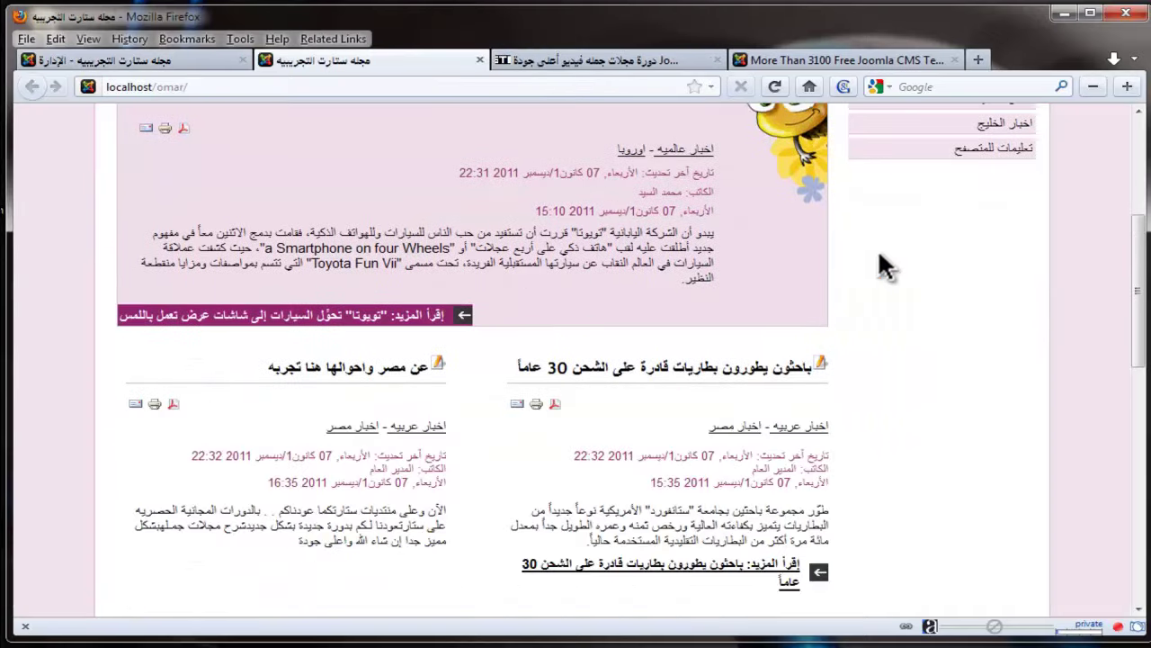
scroll(886, 267, down, 8)
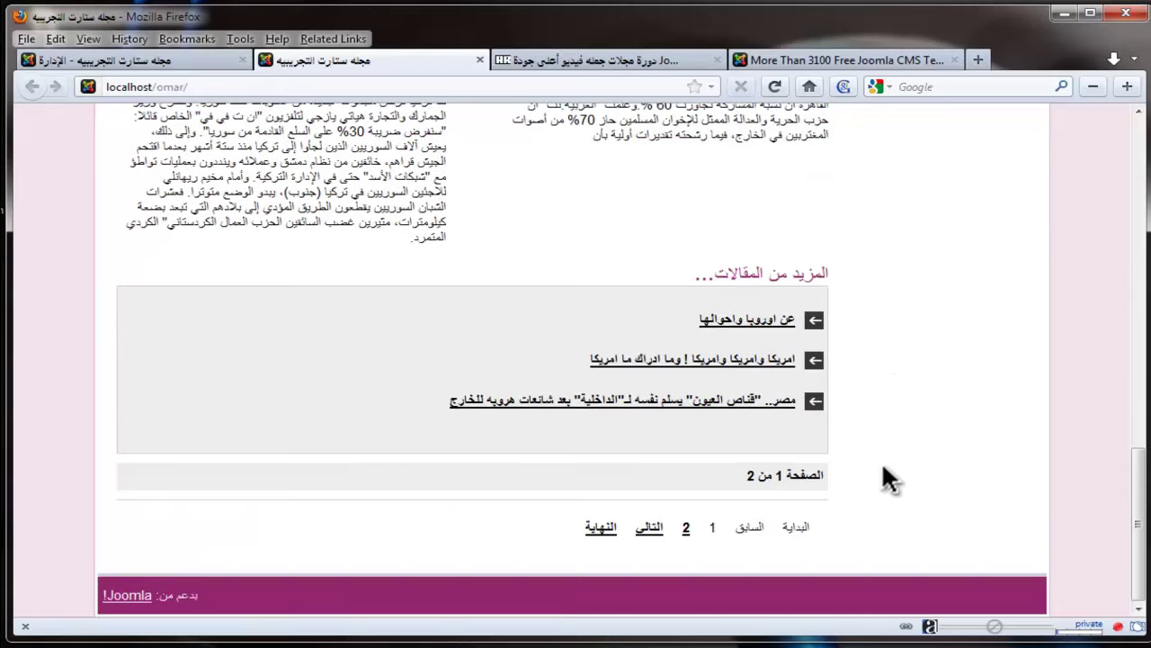
scroll(949, 480, up, 12)
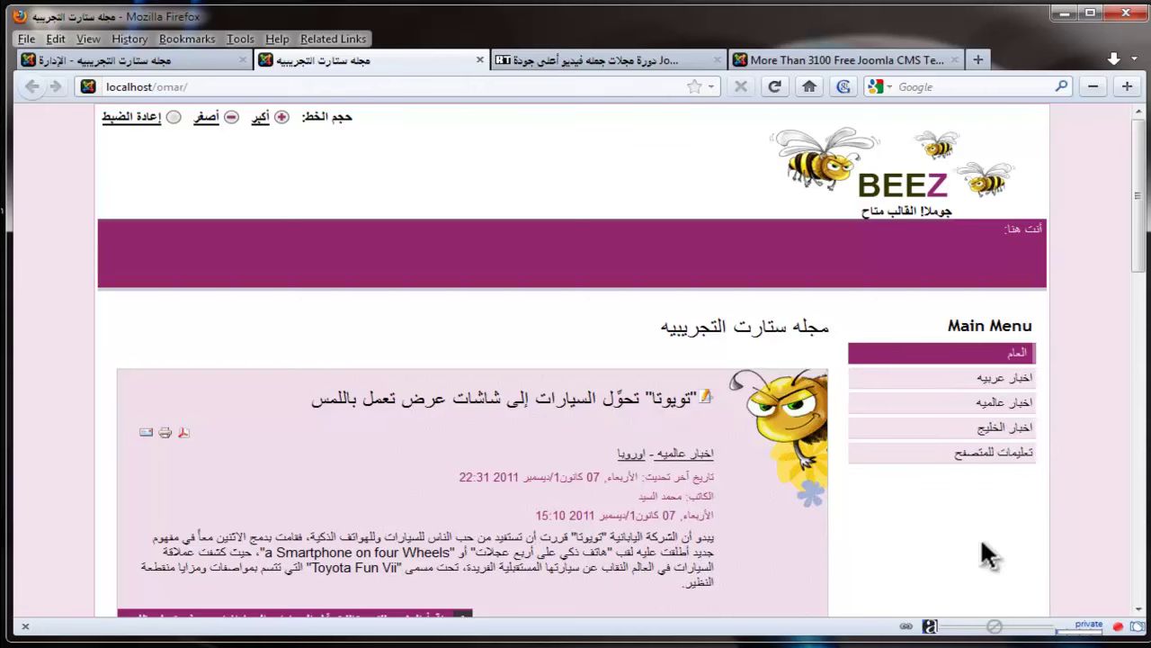
- Examine where the Main Menu module sits beside the articles on the public home page
scroll(981, 537, down, 2)
scroll(987, 482, up, 2)
scroll(1012, 497, down, 2)
scroll(972, 372, up, 2)
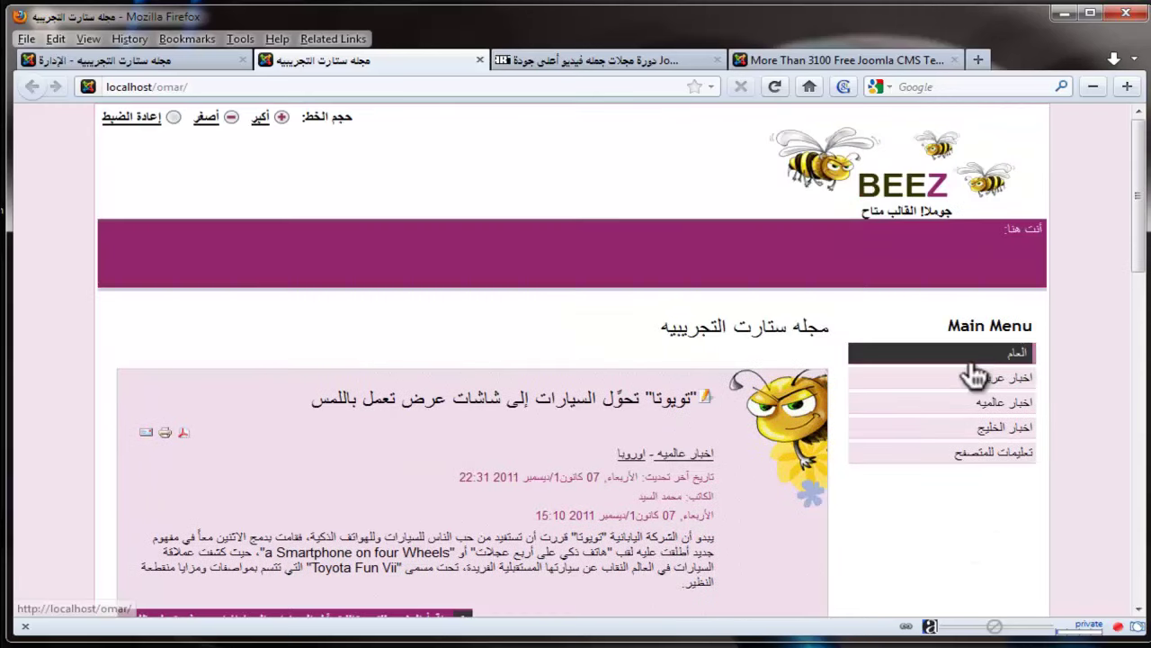
scroll(930, 398, down, 4)
scroll(937, 430, up, 4)
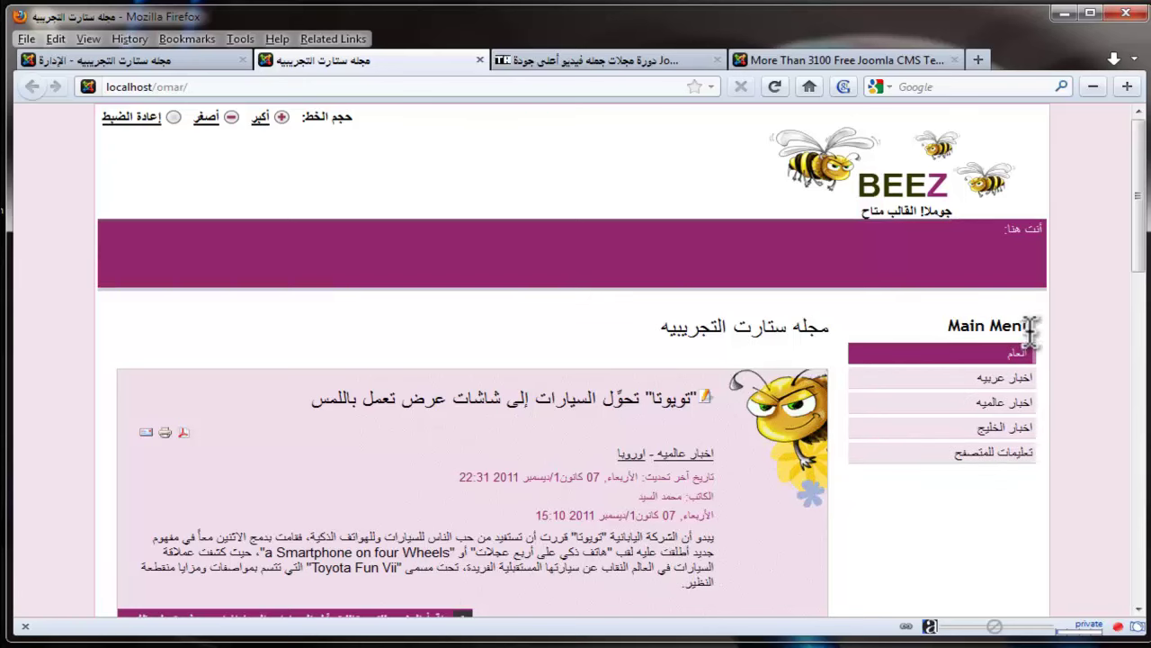
- Return to the module manager and examine the position assigned to the Main Menu module
click(148, 61)
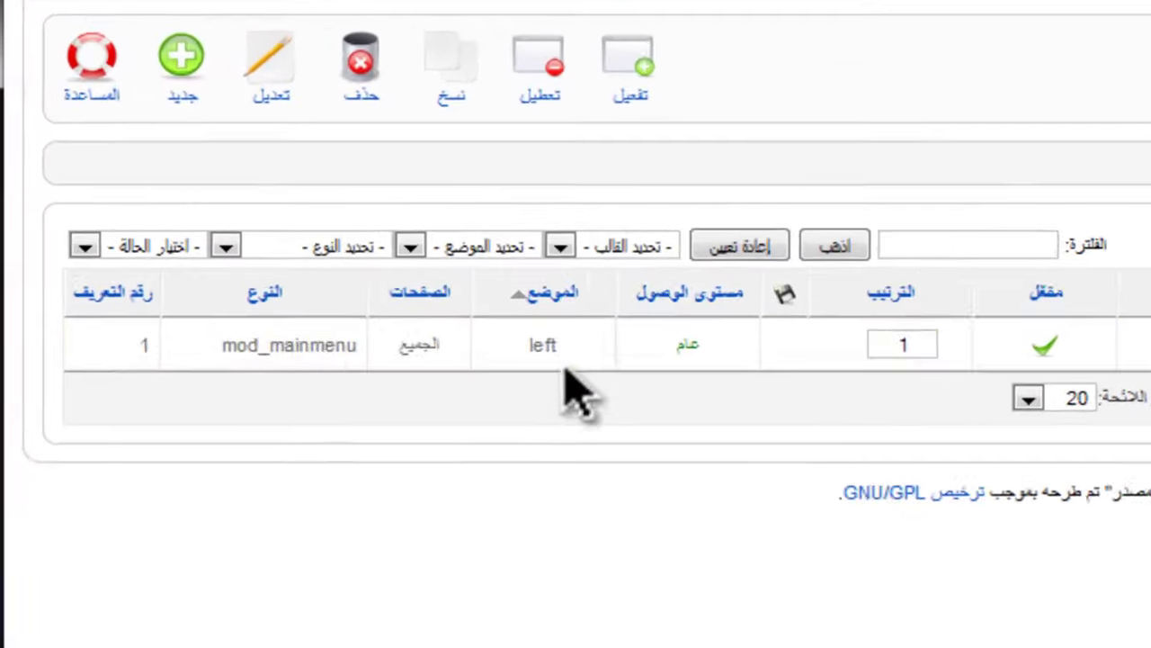
click(538, 347)
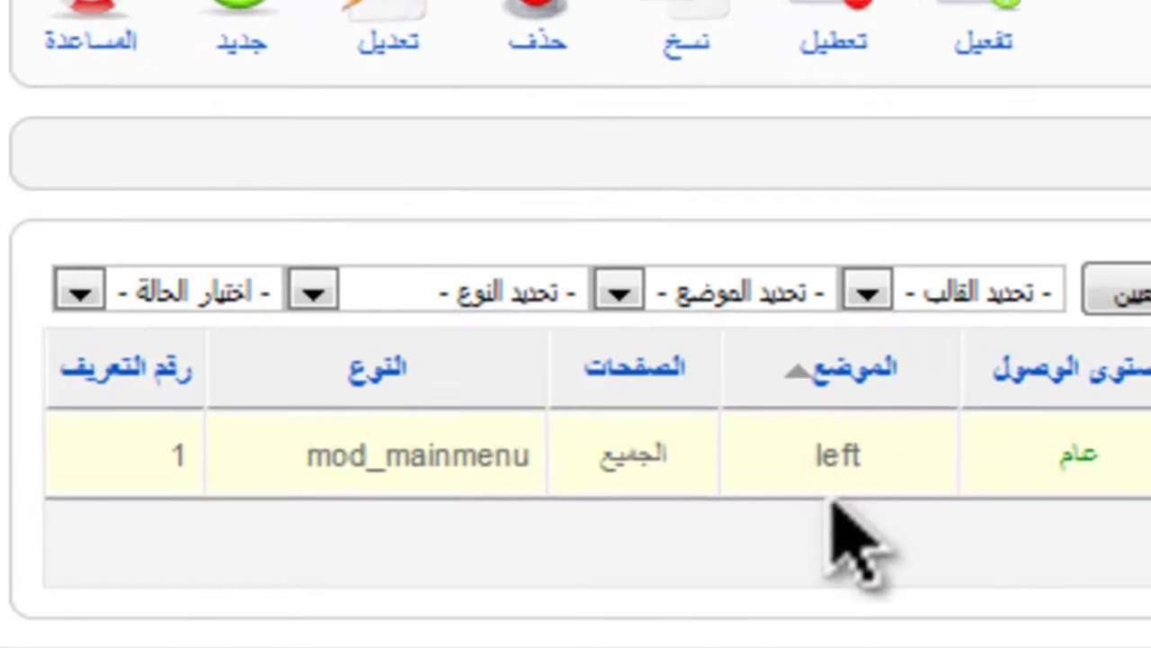
click(810, 490)
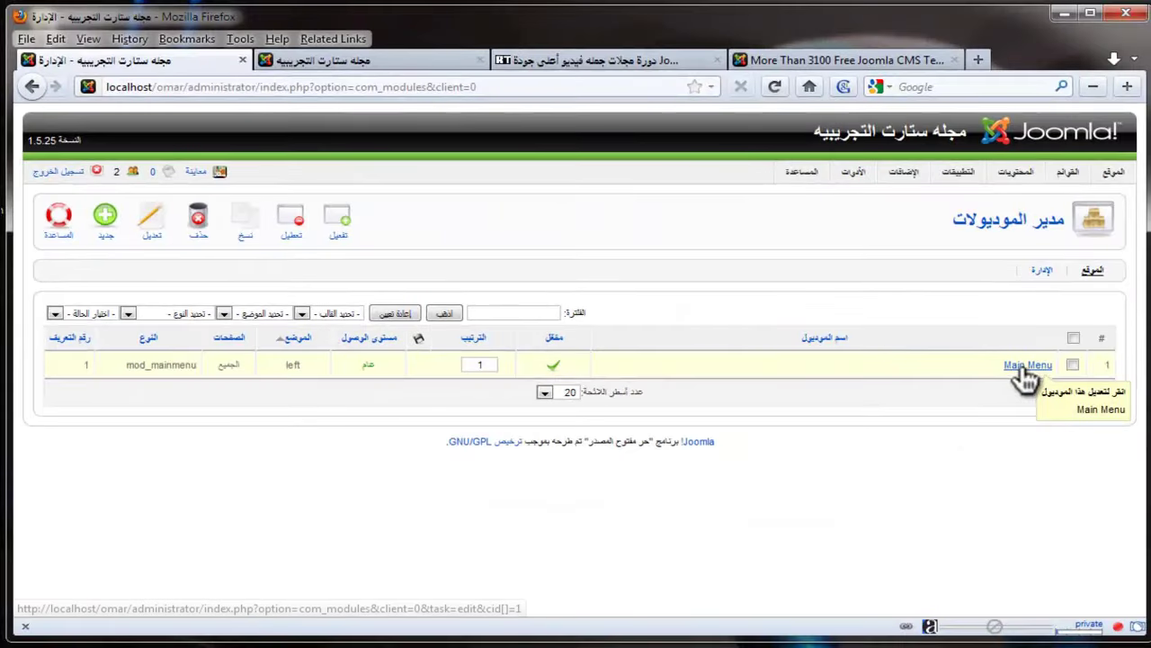
- Set the Main Menu module's position to top, save it and reload the public home page
click(1024, 371)
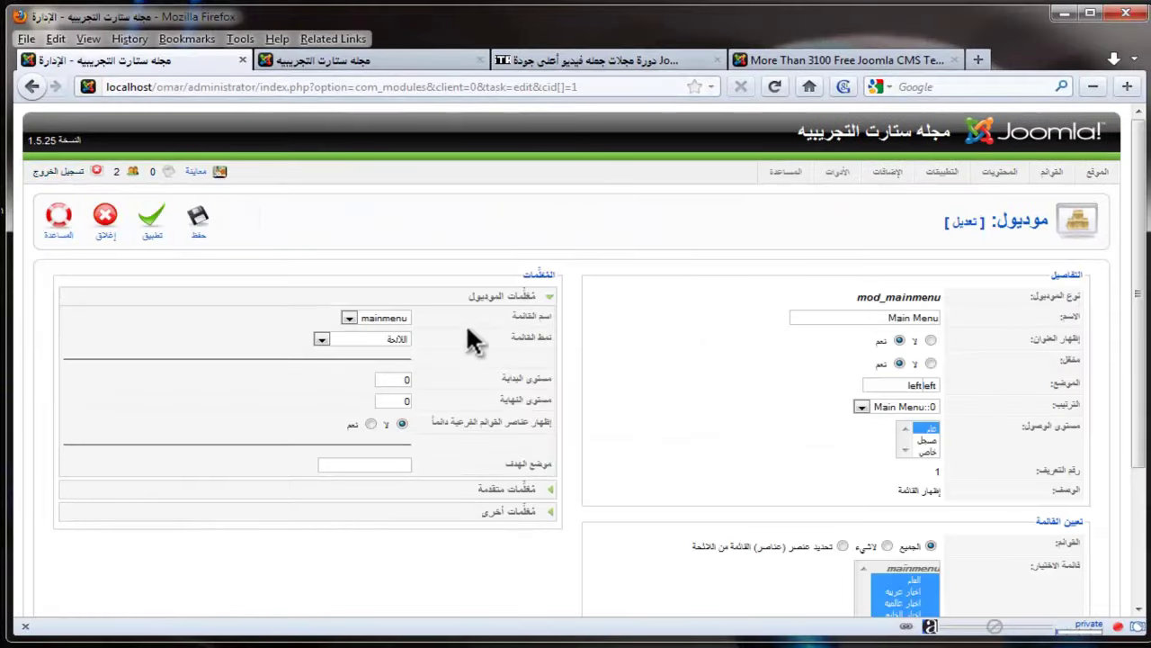
click(930, 390)
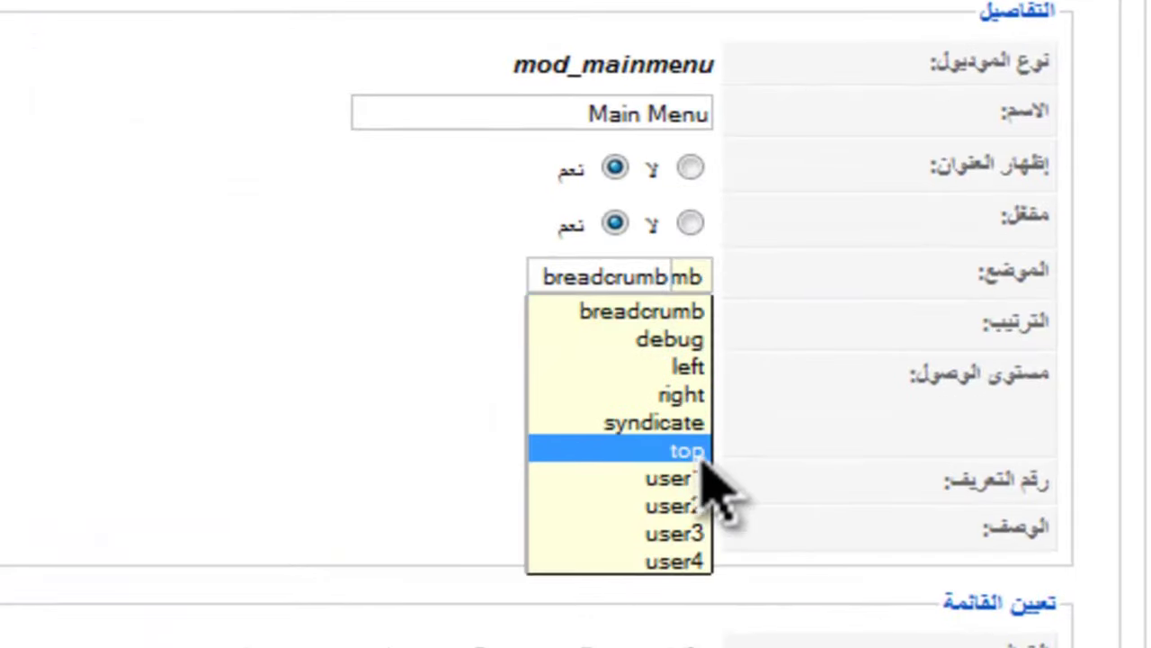
click(697, 452)
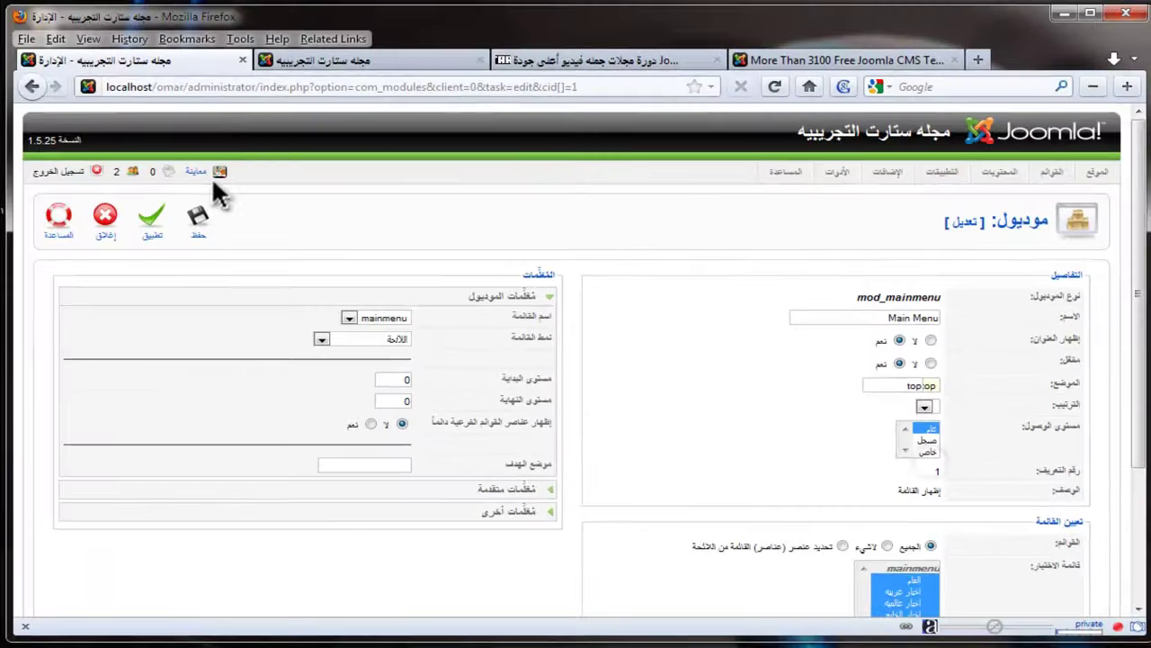
click(199, 220)
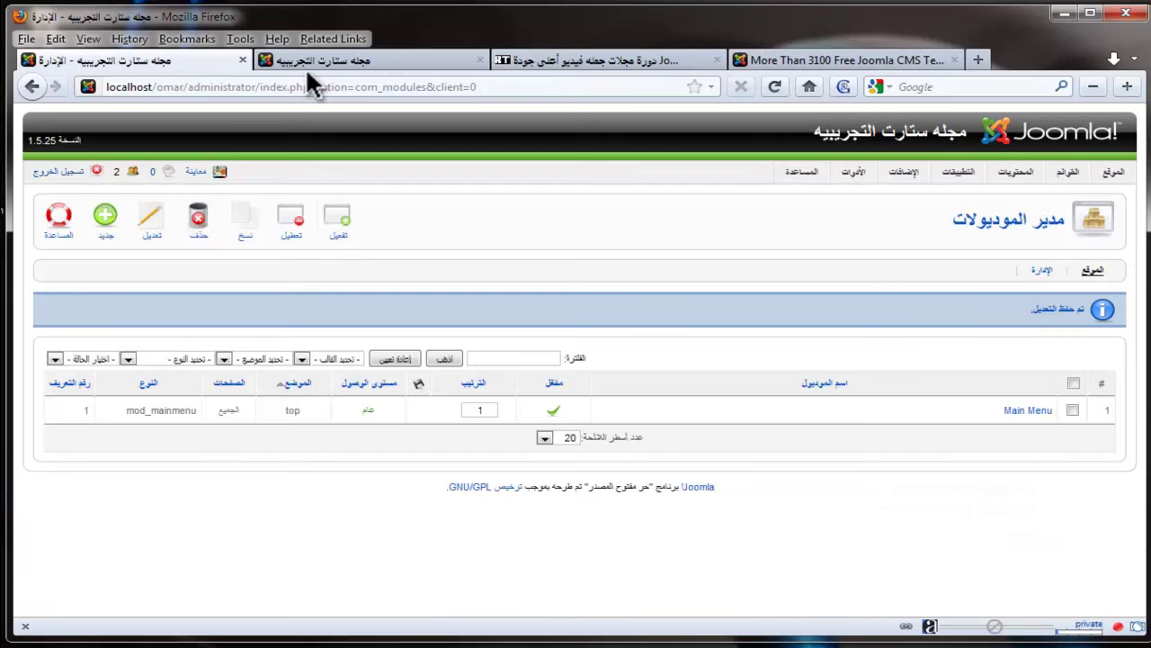
click(305, 66)
click(775, 87)
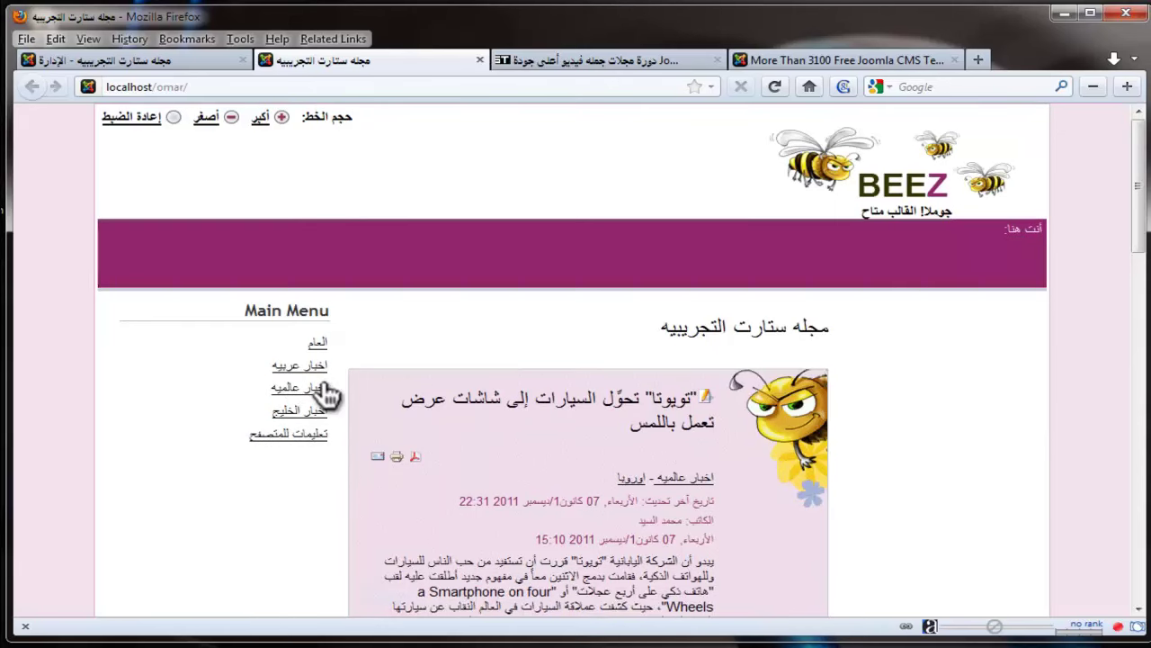
- Set the Main Menu module's position back to left, save it and reload the public home page
click(167, 63)
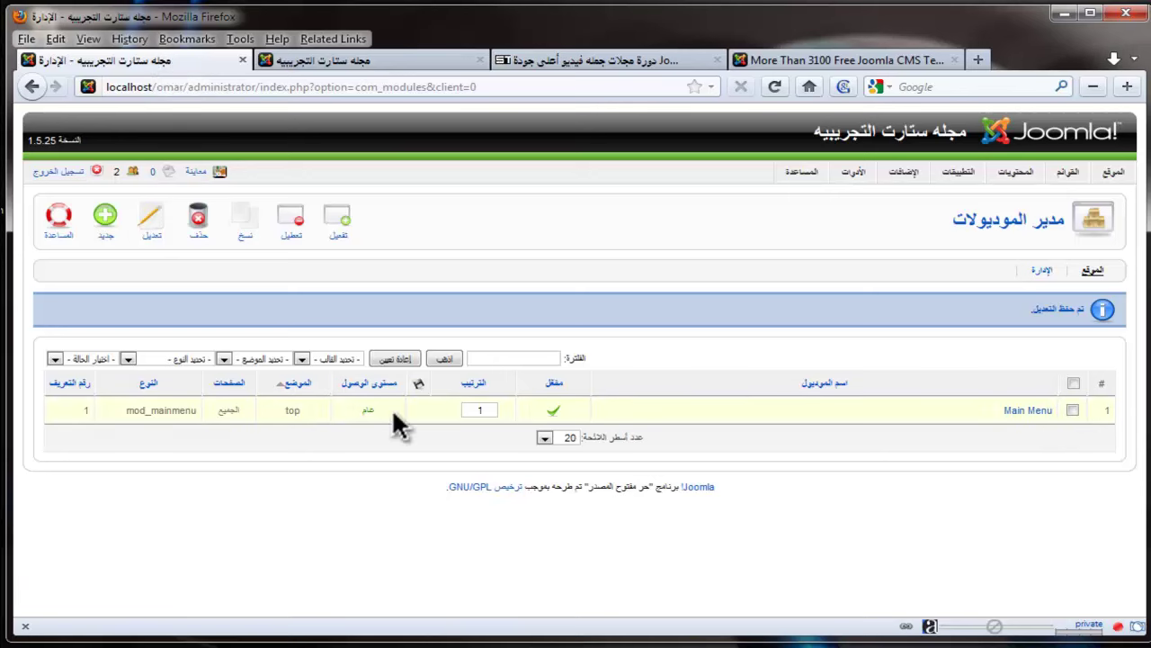
click(1072, 411)
click(1028, 411)
click(927, 385)
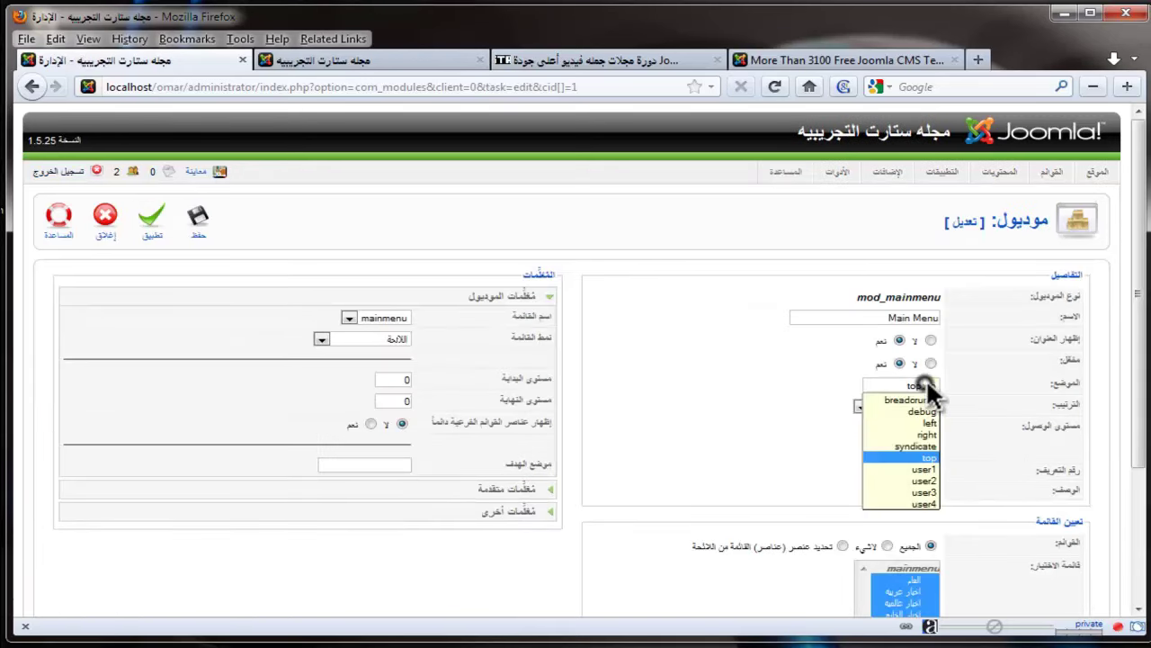
click(930, 423)
click(199, 220)
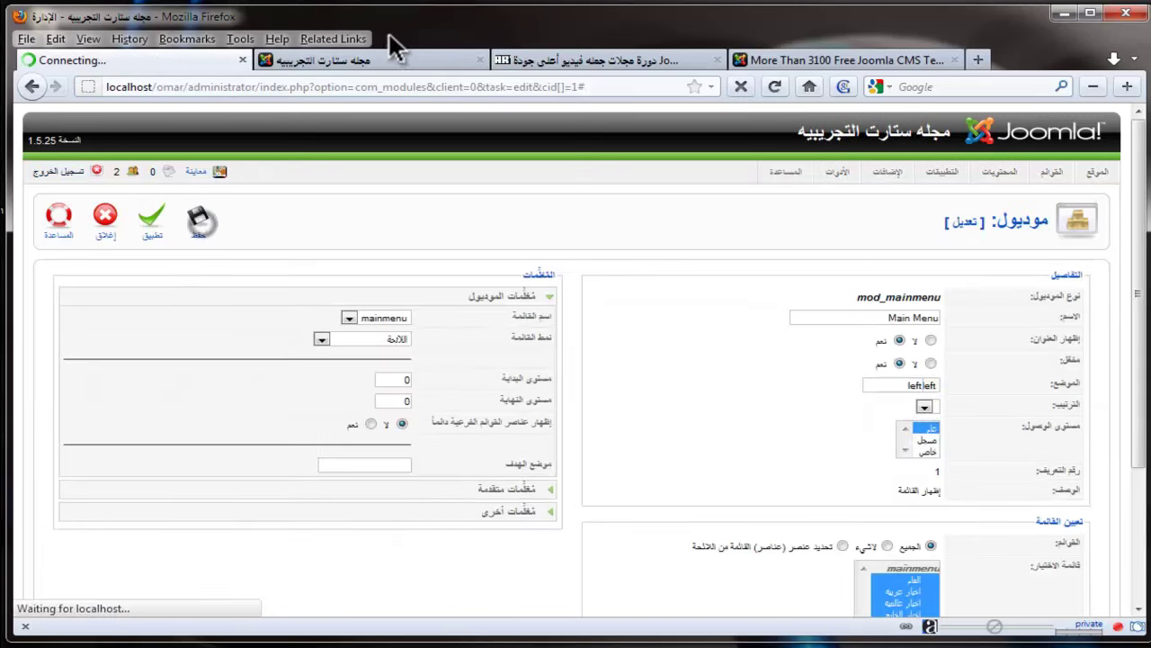
click(377, 60)
click(775, 87)
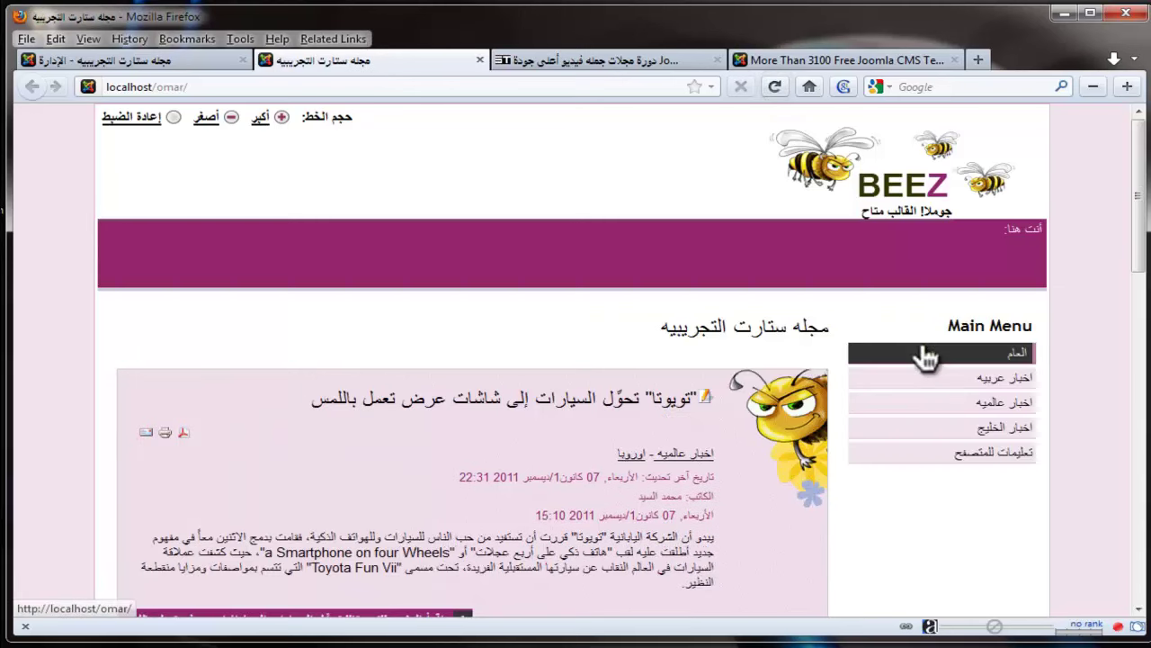
- Create a new site module of the poll type (استطلاع الرأي) from the module manager and open its settings
click(141, 60)
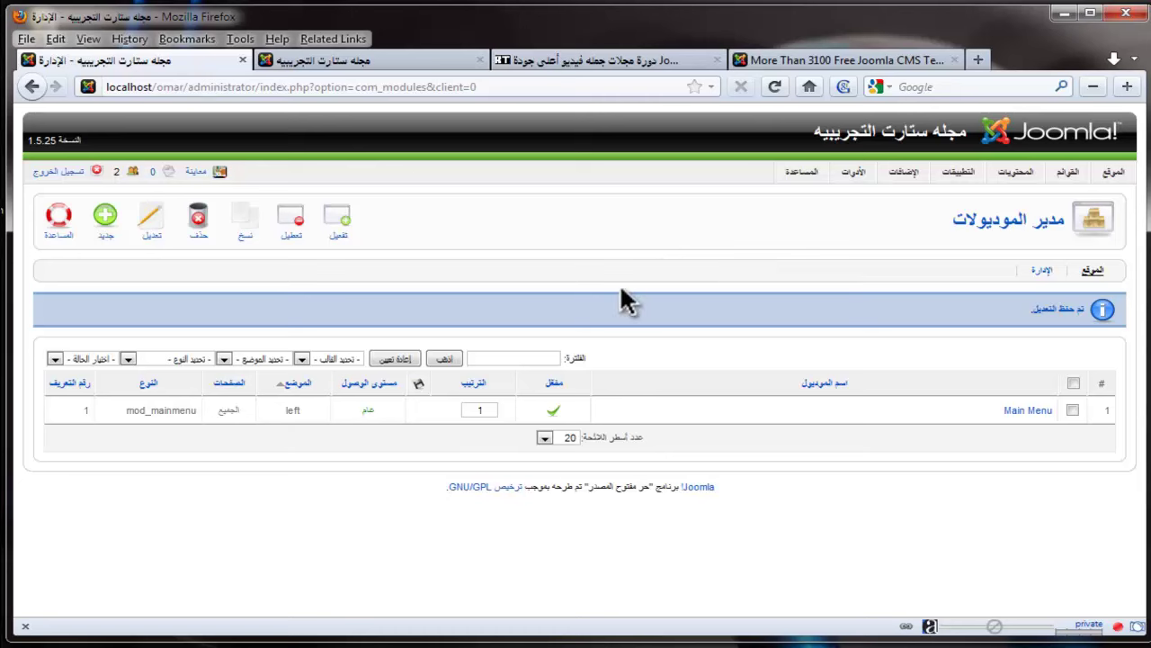
click(288, 61)
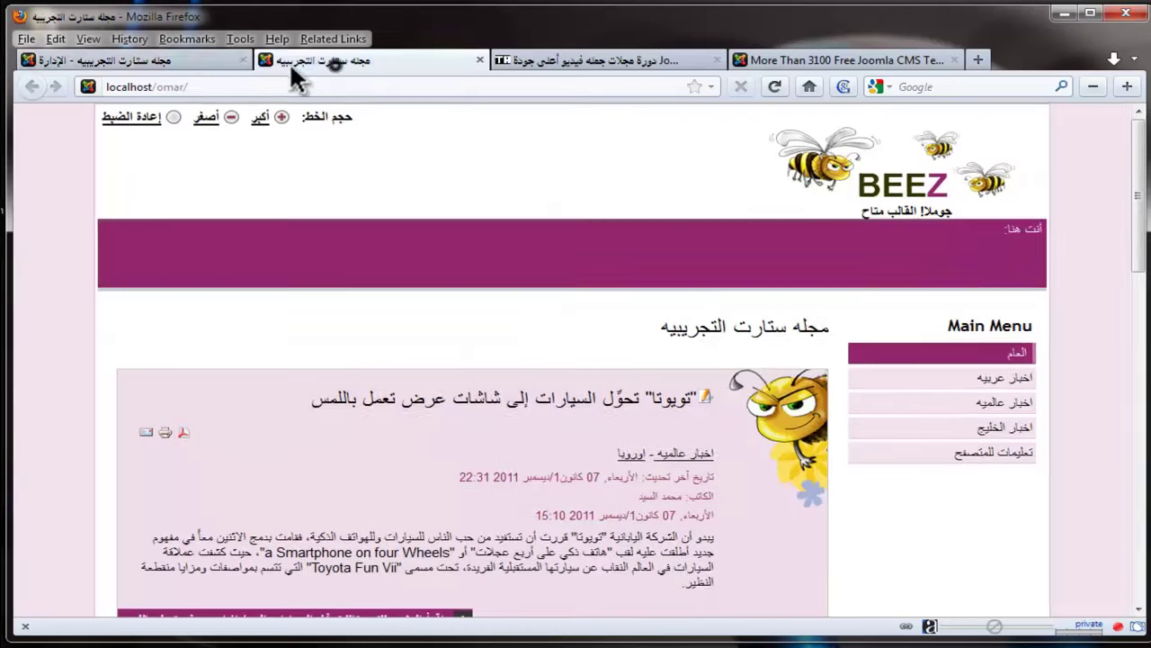
click(179, 63)
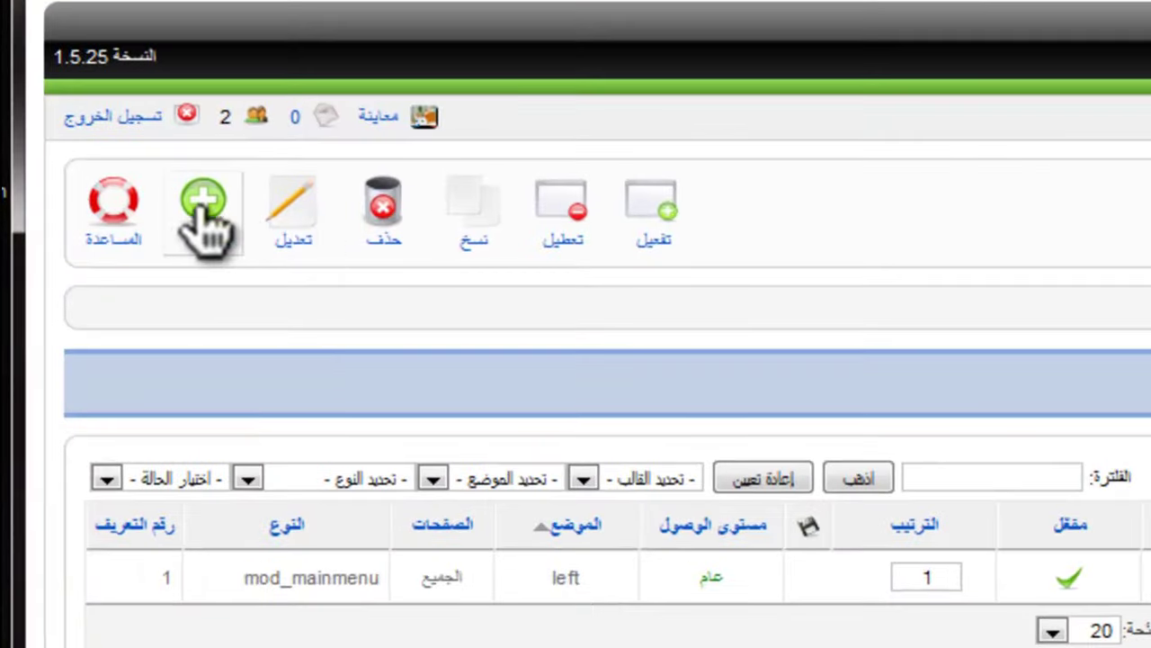
click(205, 216)
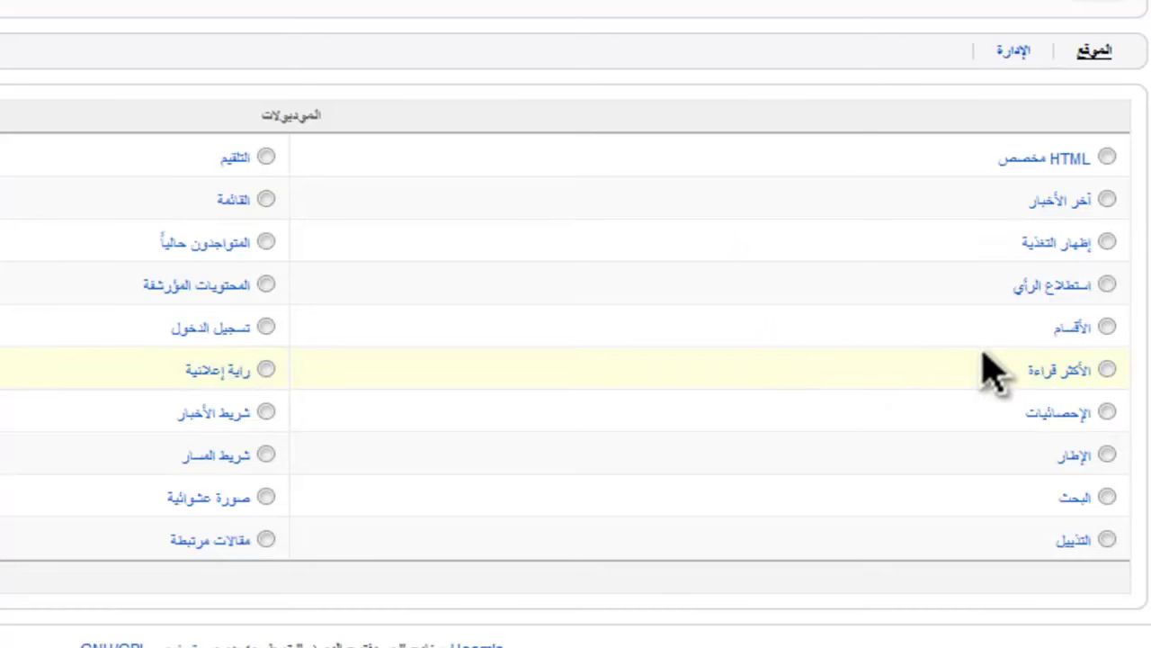
click(1106, 285)
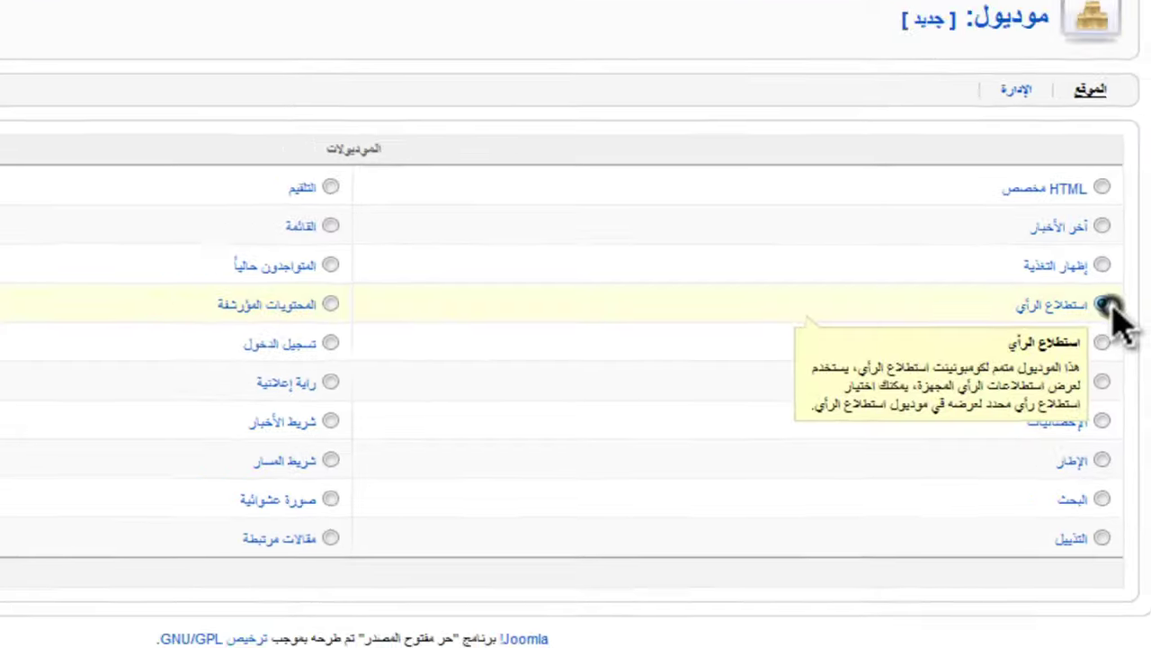
click(147, 180)
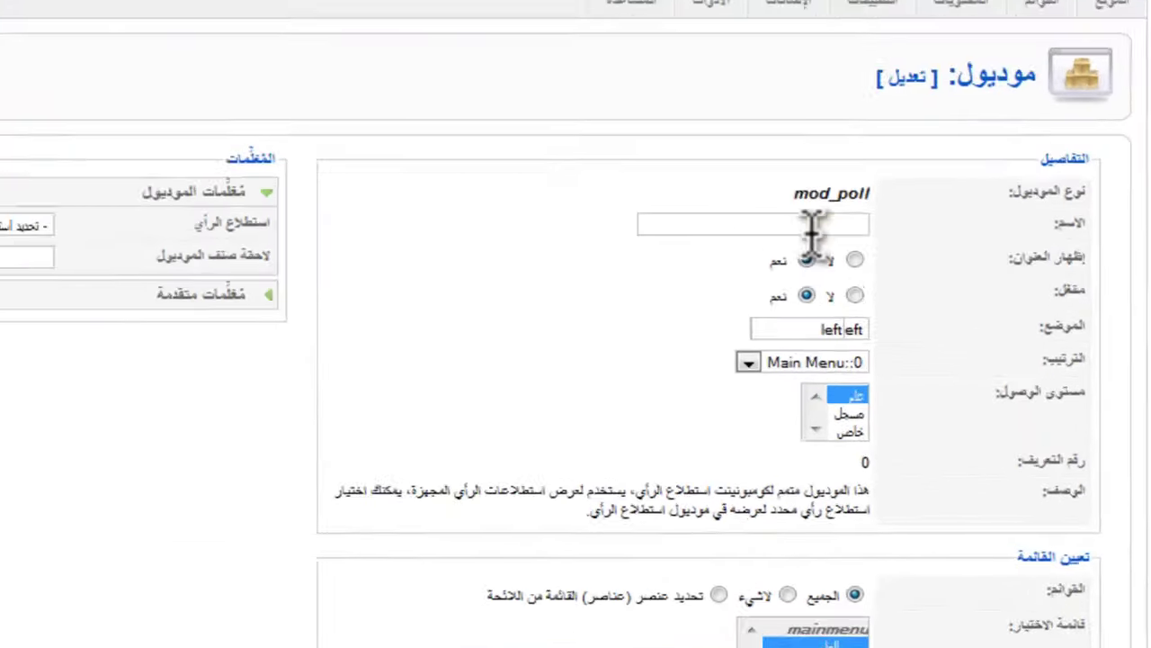
- Name the poll module "ما رايك في حال مصر الأن ؟" and list the positions available for it
click(813, 225)
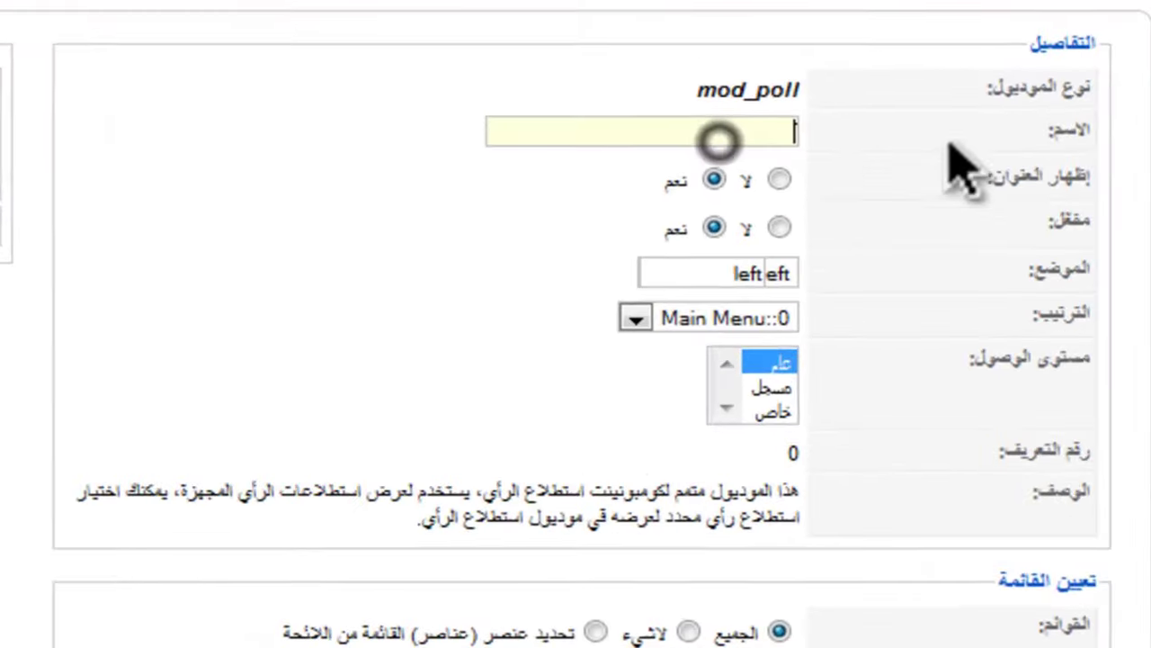
click(847, 224)
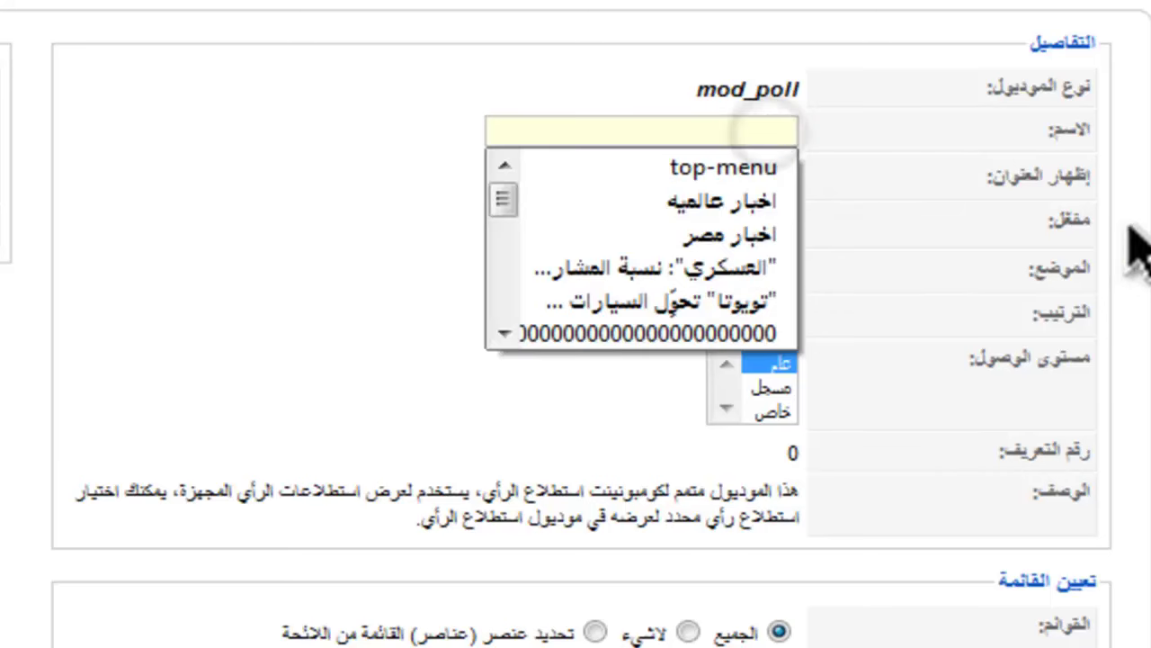
text(ما رأيك في حال مصر الأن ؟)
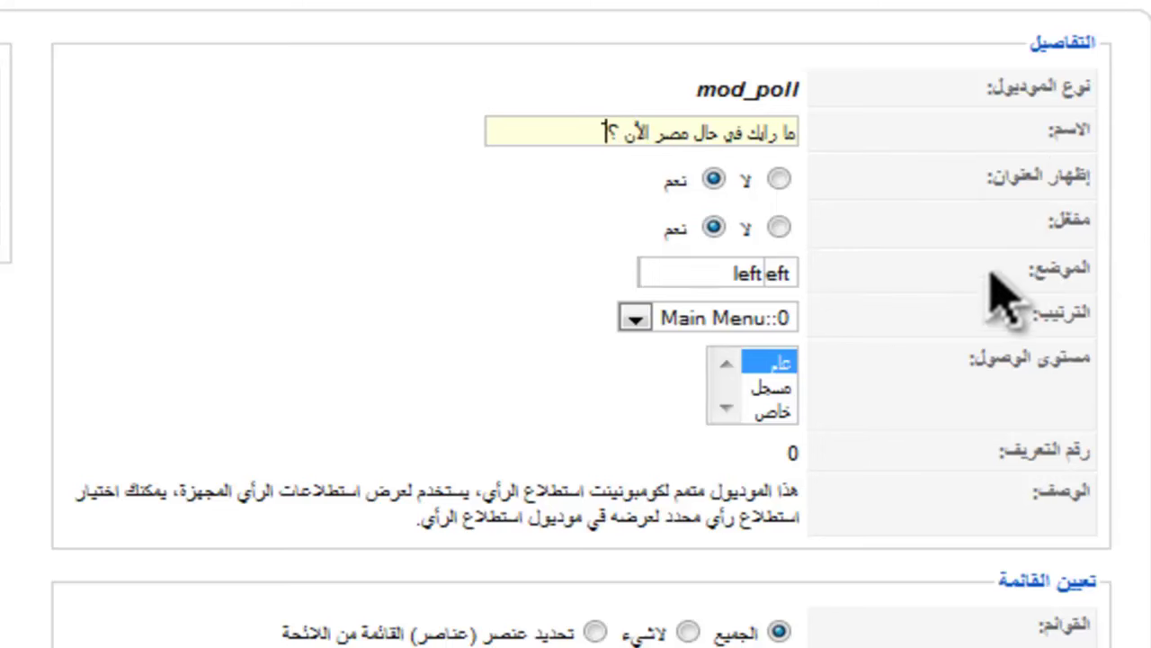
click(792, 279)
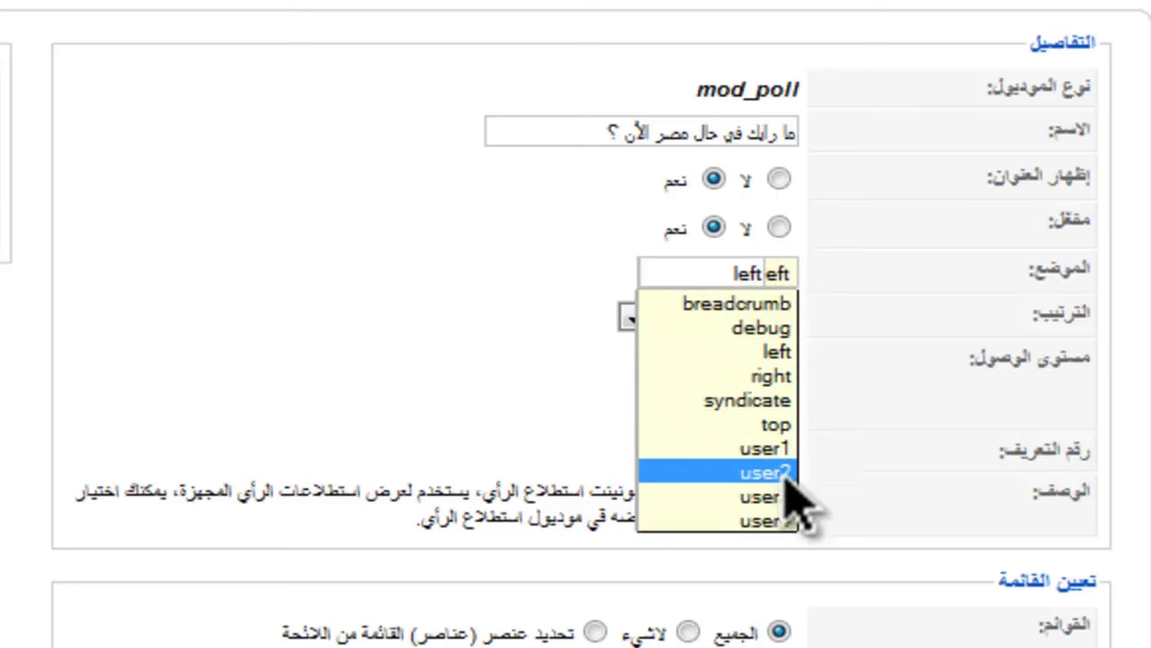
key(Return)
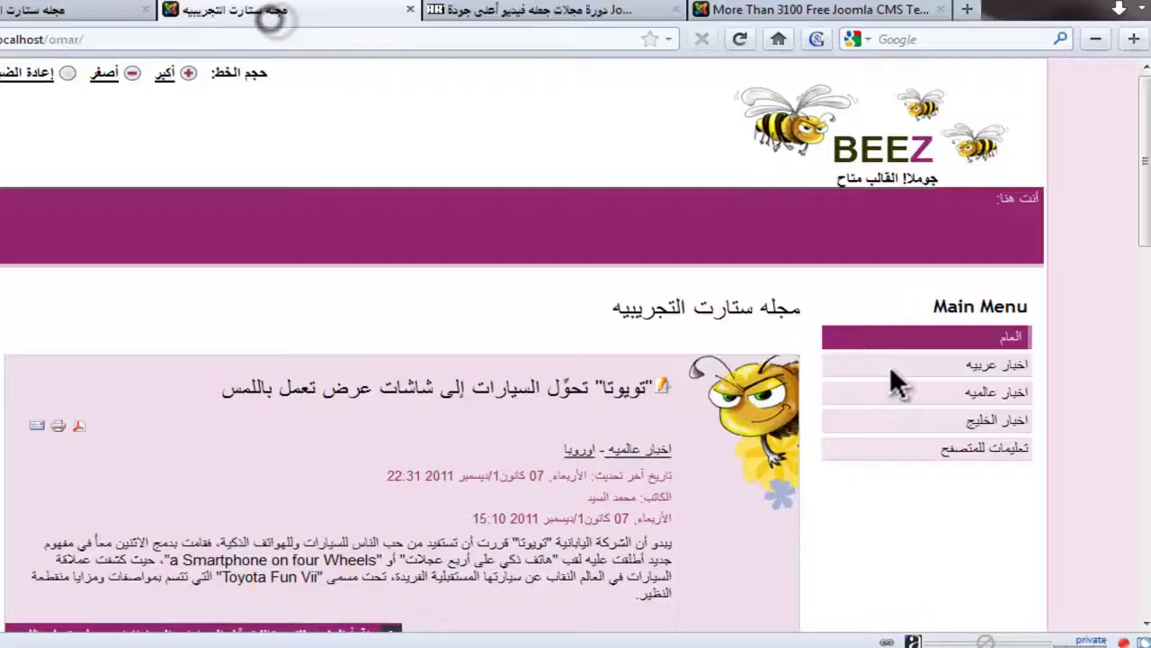
- Examine the menu and article areas of the public home page and return to the poll module's settings
scroll(1034, 377, down, 6)
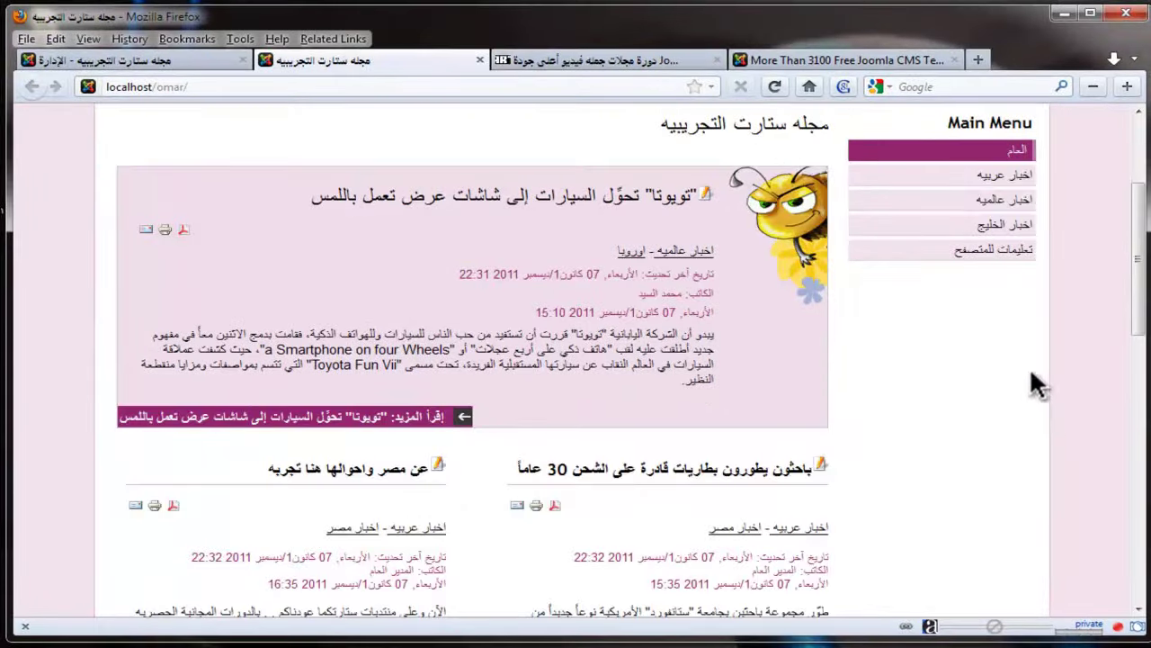
scroll(1029, 348, up, 3)
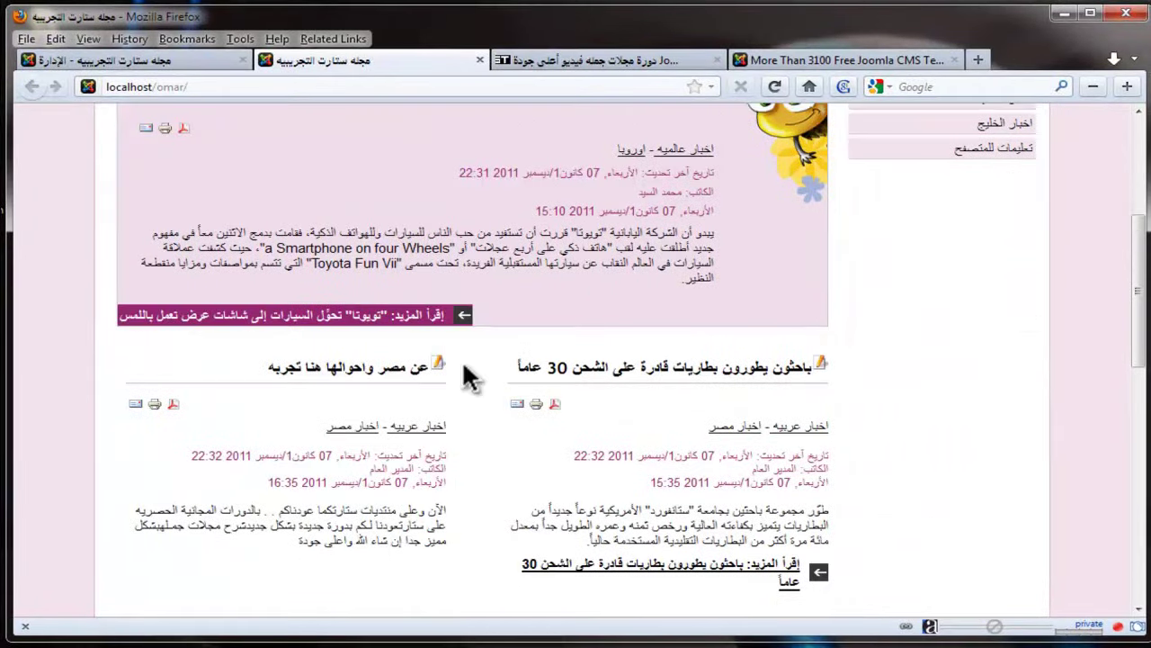
scroll(468, 374, up, 3)
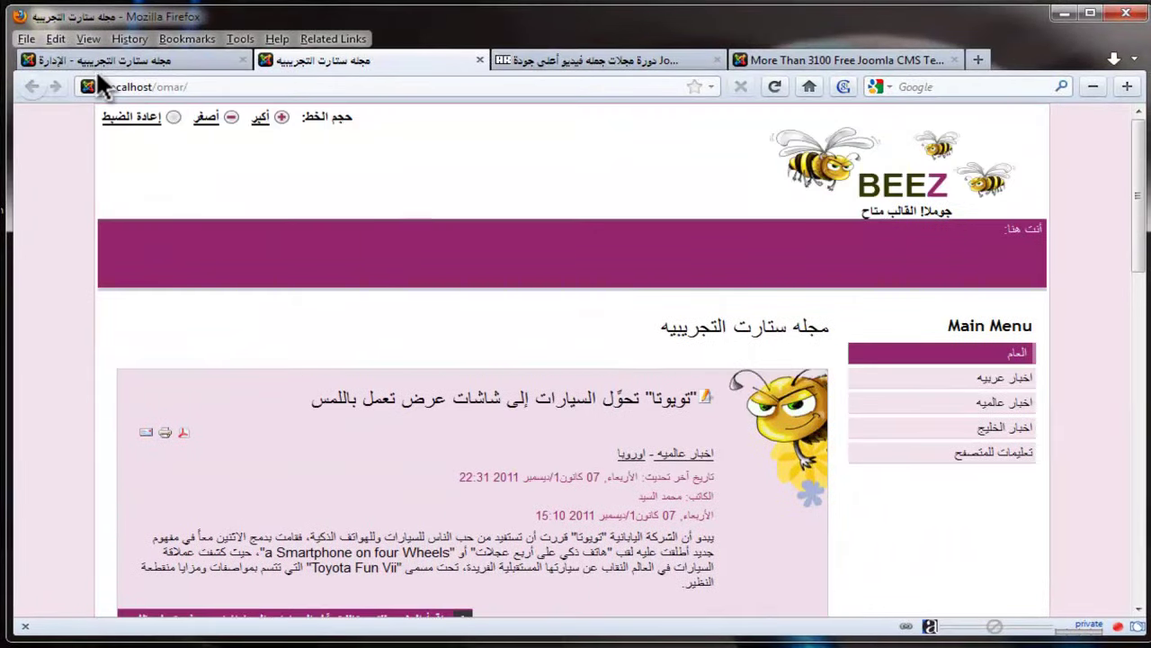
click(99, 60)
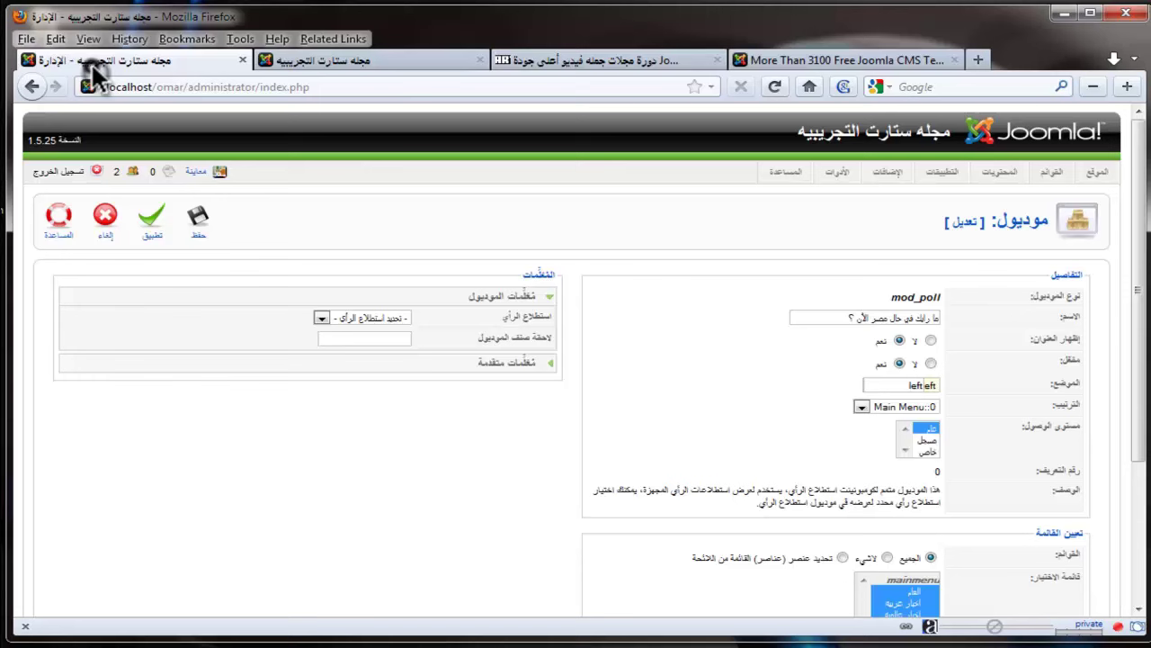
- Review the poll module's ordering, position and menu assignment settings, comparing the assignment list with the public site's Main Menu
click(922, 406)
click(922, 424)
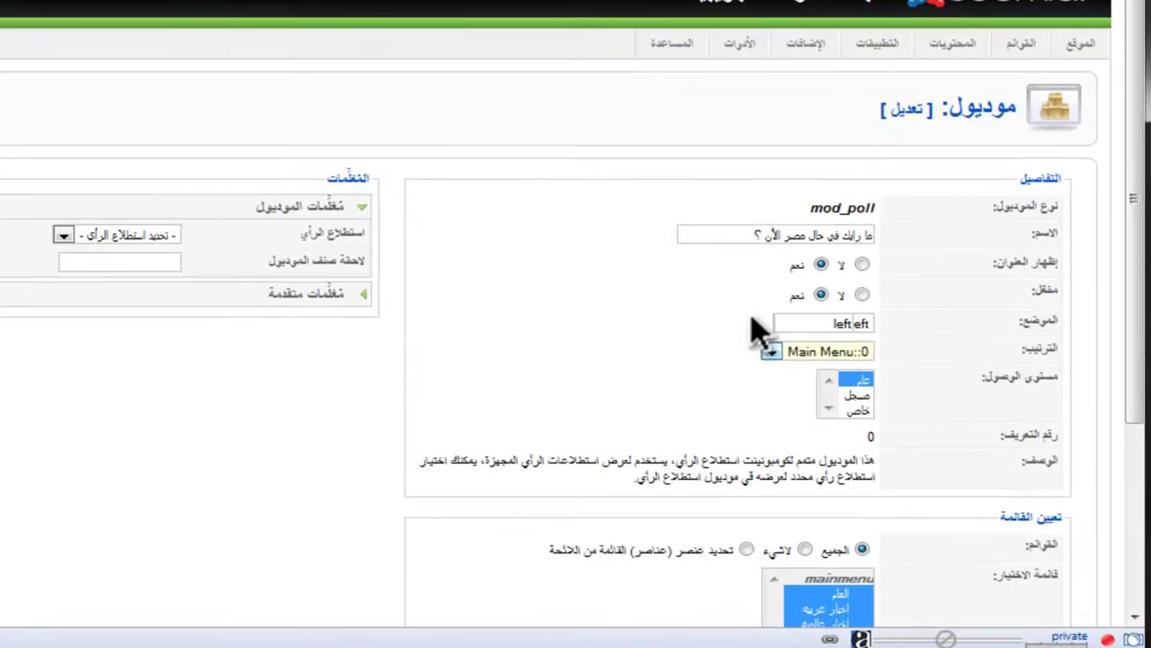
scroll(937, 373, down, 3)
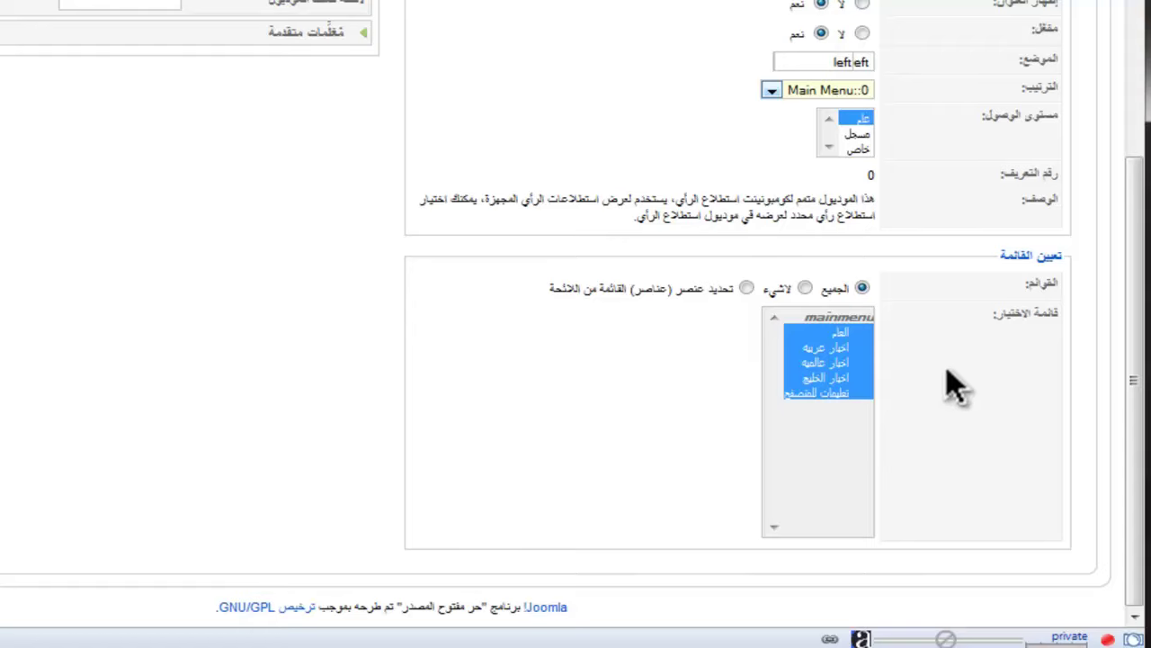
scroll(955, 385, up, 3)
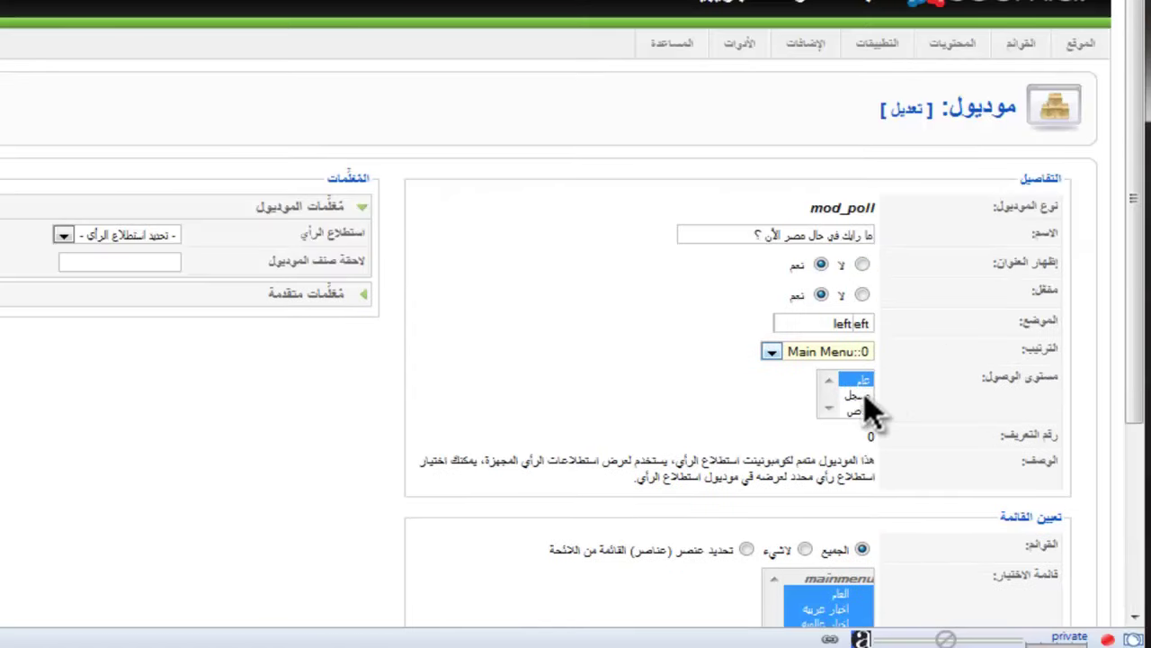
click(860, 329)
scroll(954, 351, down, 3)
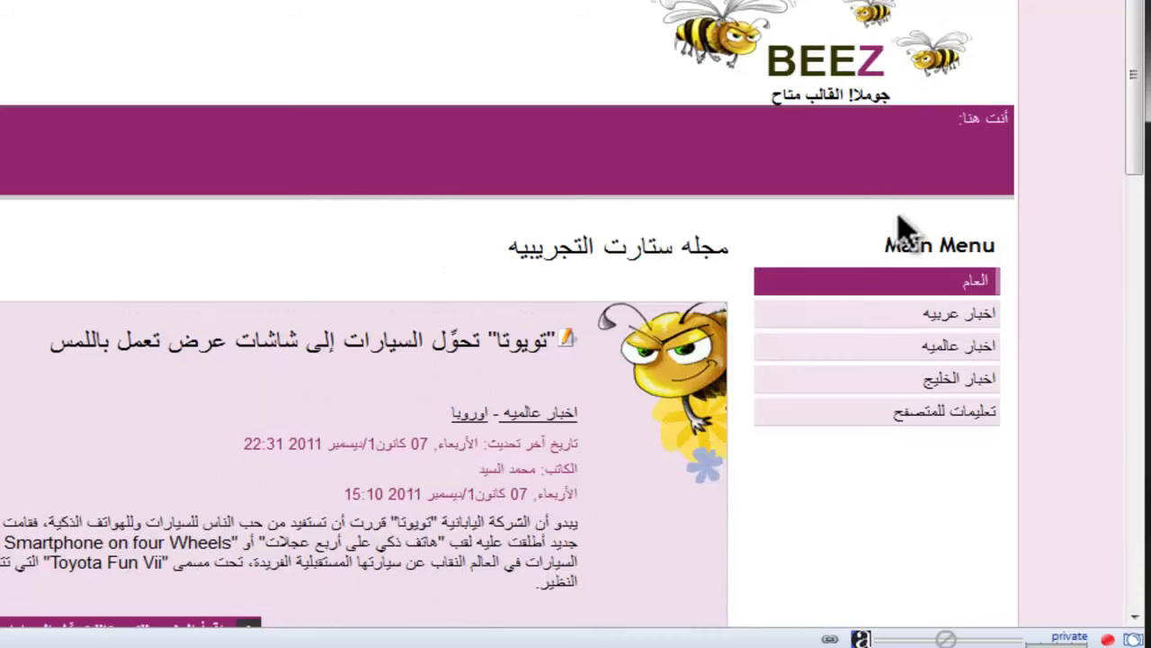
click(917, 382)
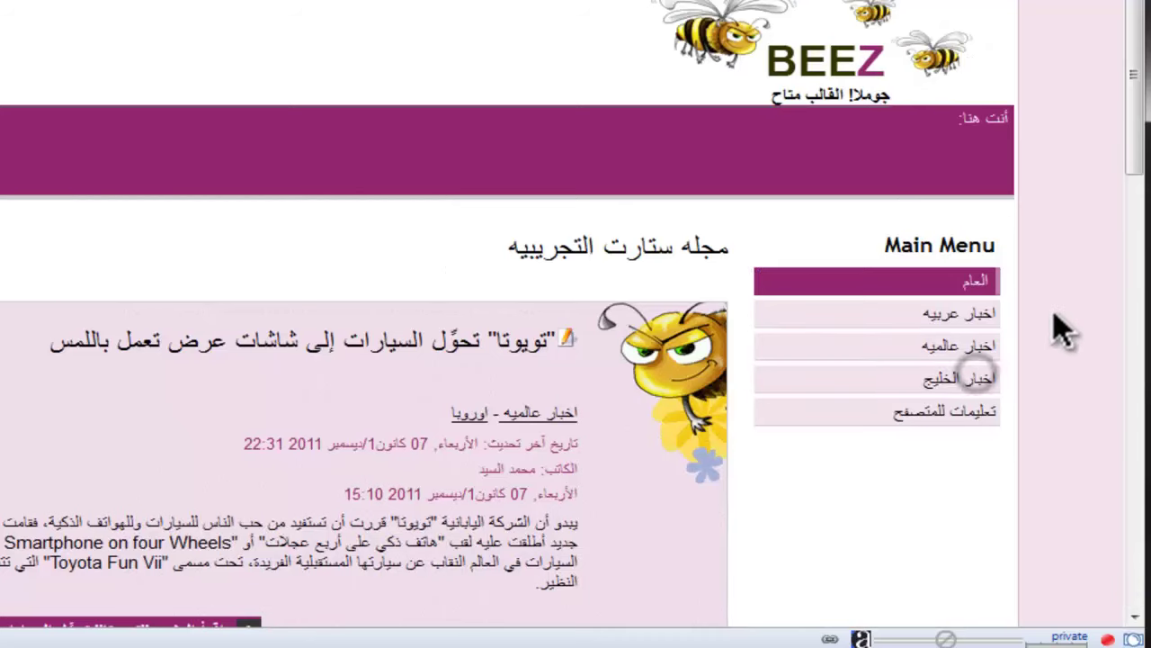
click(936, 280)
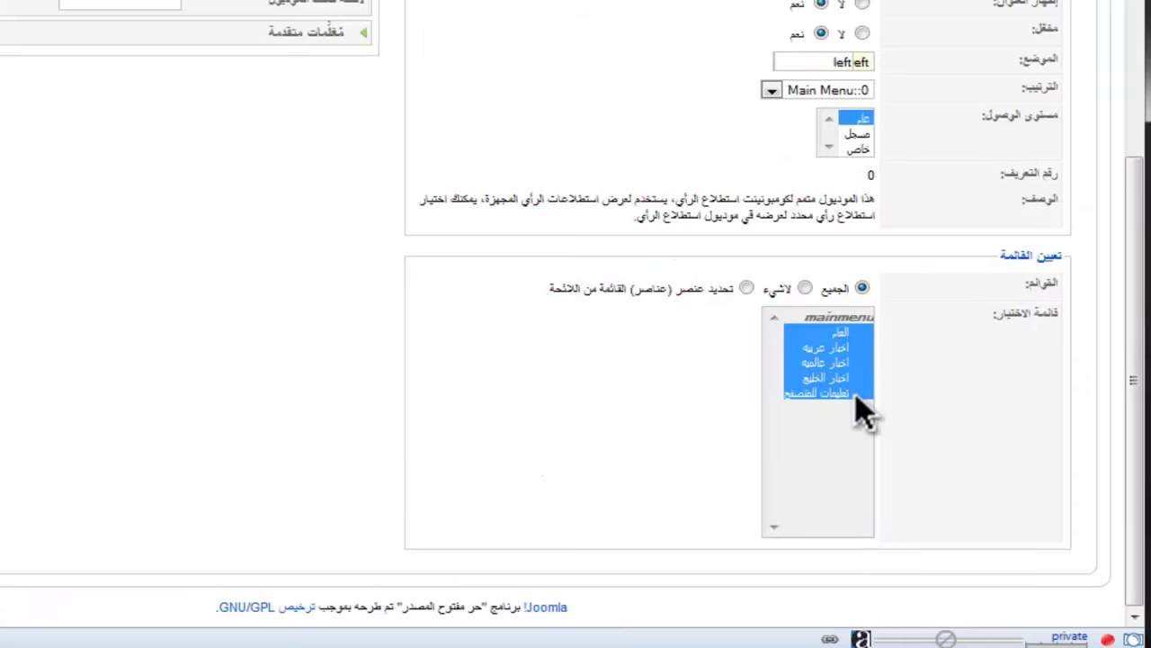
- Assign the poll module only to the menu items العام and اخبار عربيه, list the selectable polls, and save the module
click(803, 289)
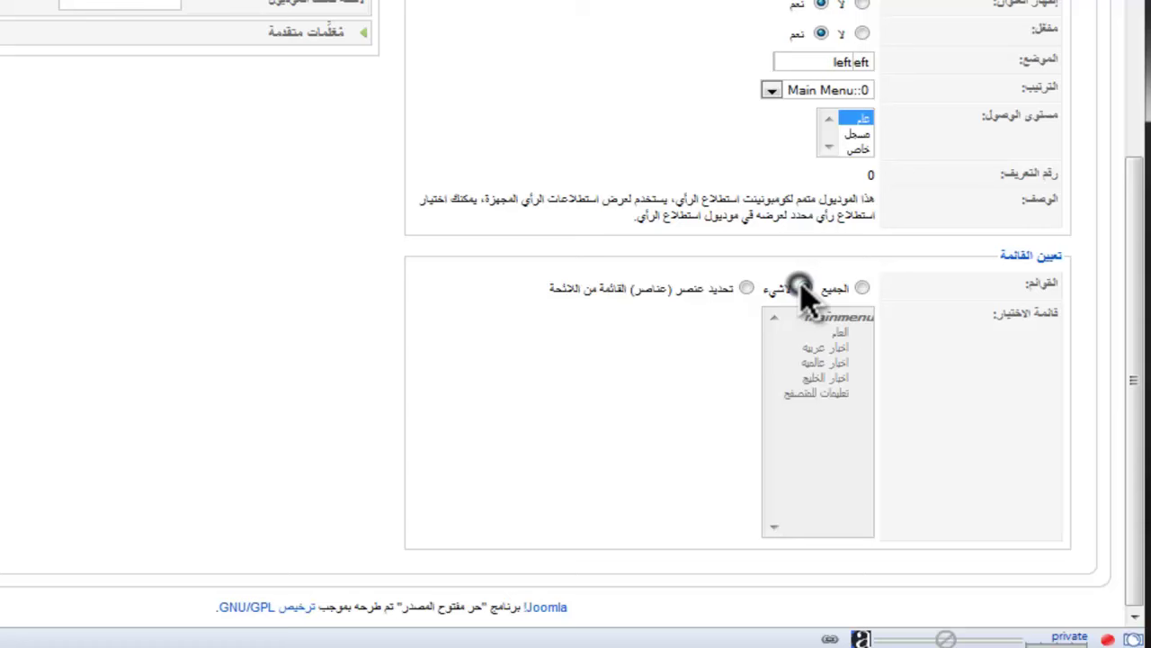
click(747, 288)
click(828, 378)
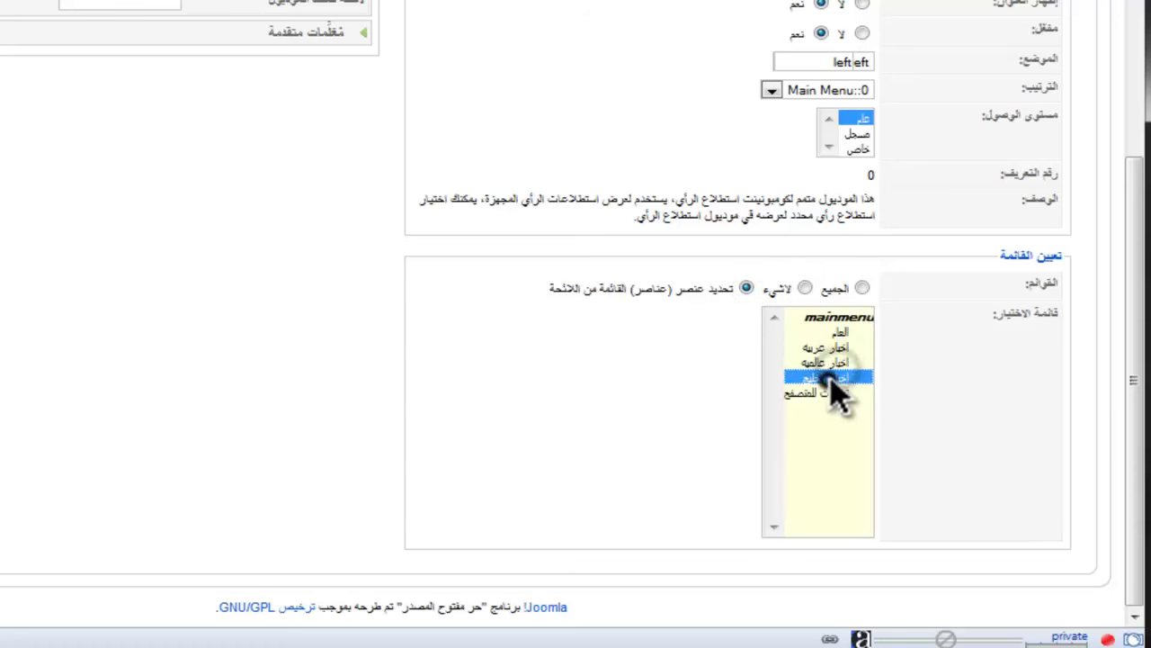
click(835, 348)
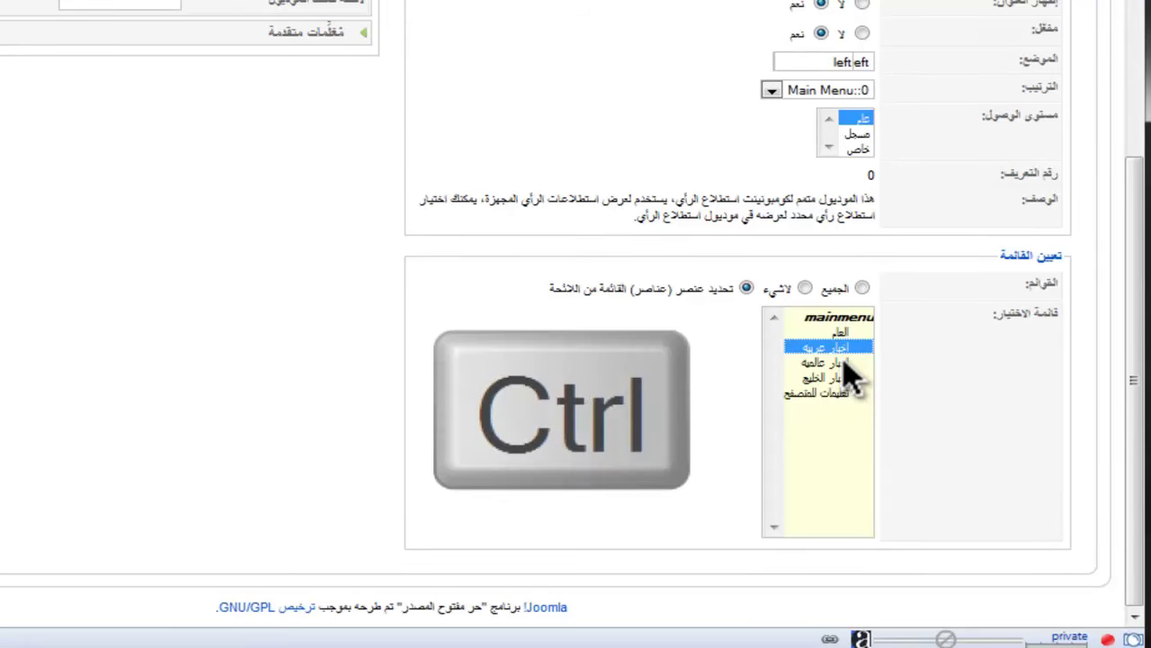
ctrl+click(841, 362)
ctrl+click(841, 362)
ctrl+click(841, 363)
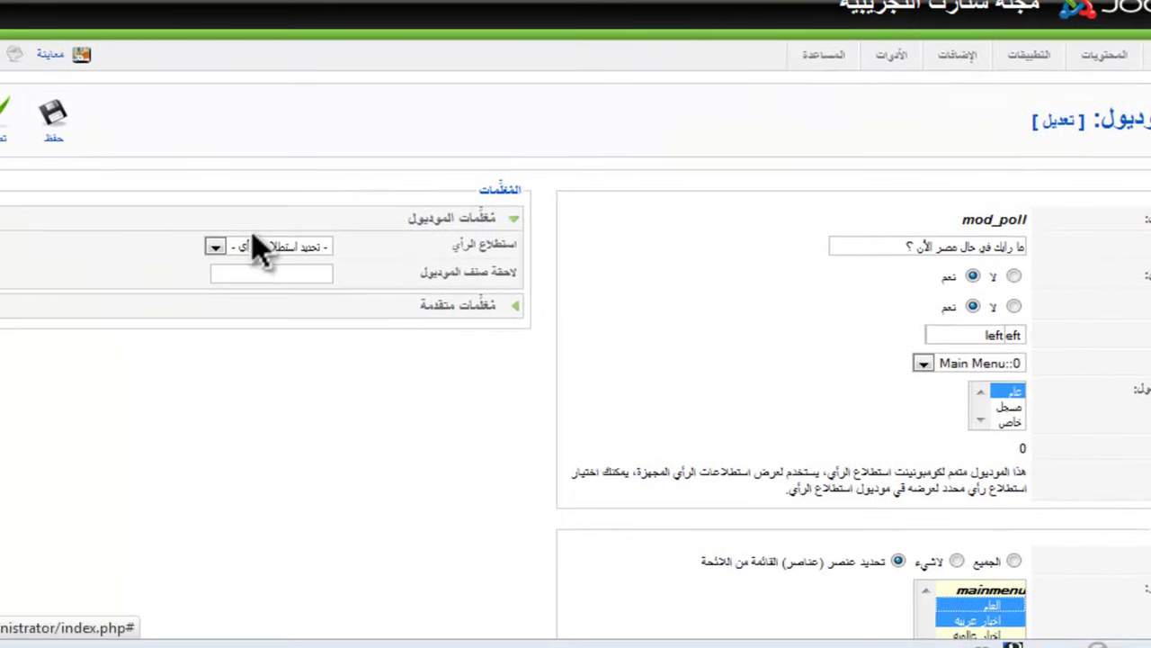
click(141, 283)
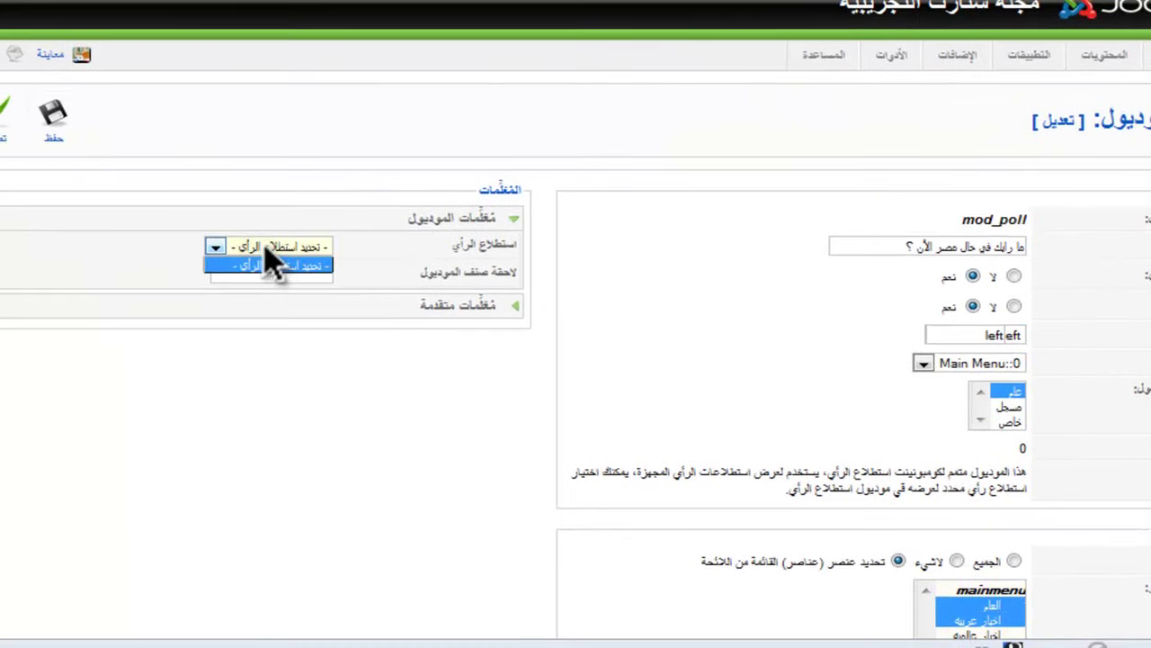
click(53, 115)
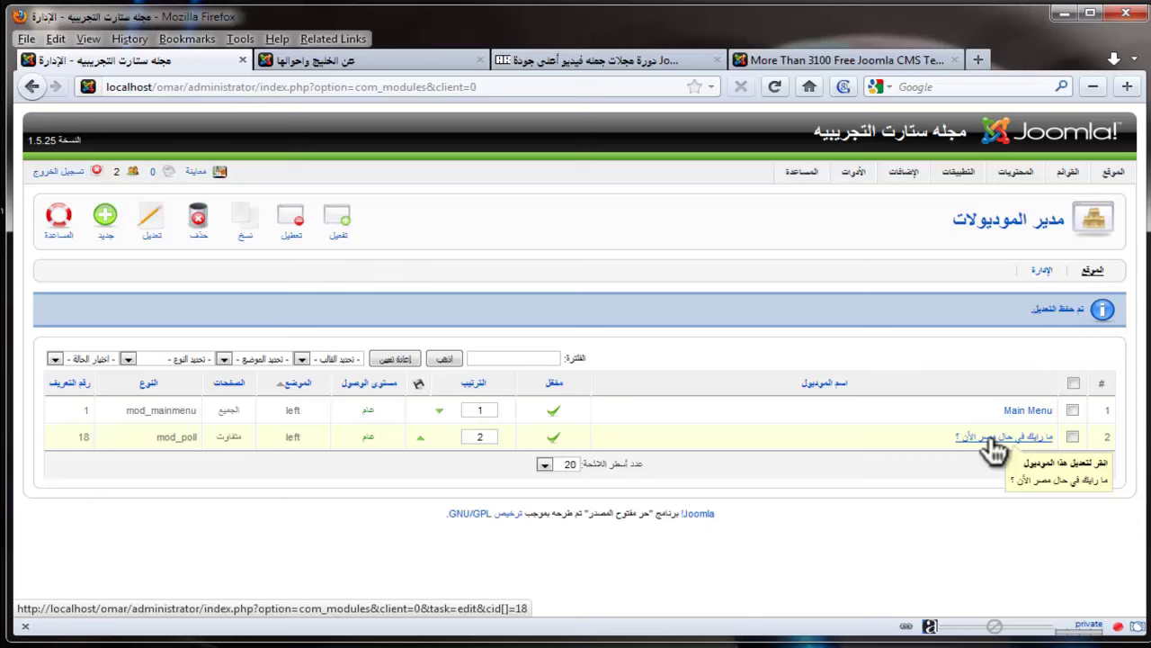
- Start a new poll in the polls manager, titled "ما رايك في حال مصر الأن ؟" with the alias "Whats-your-opioin-about-egypt"
mouse_move(922, 185)
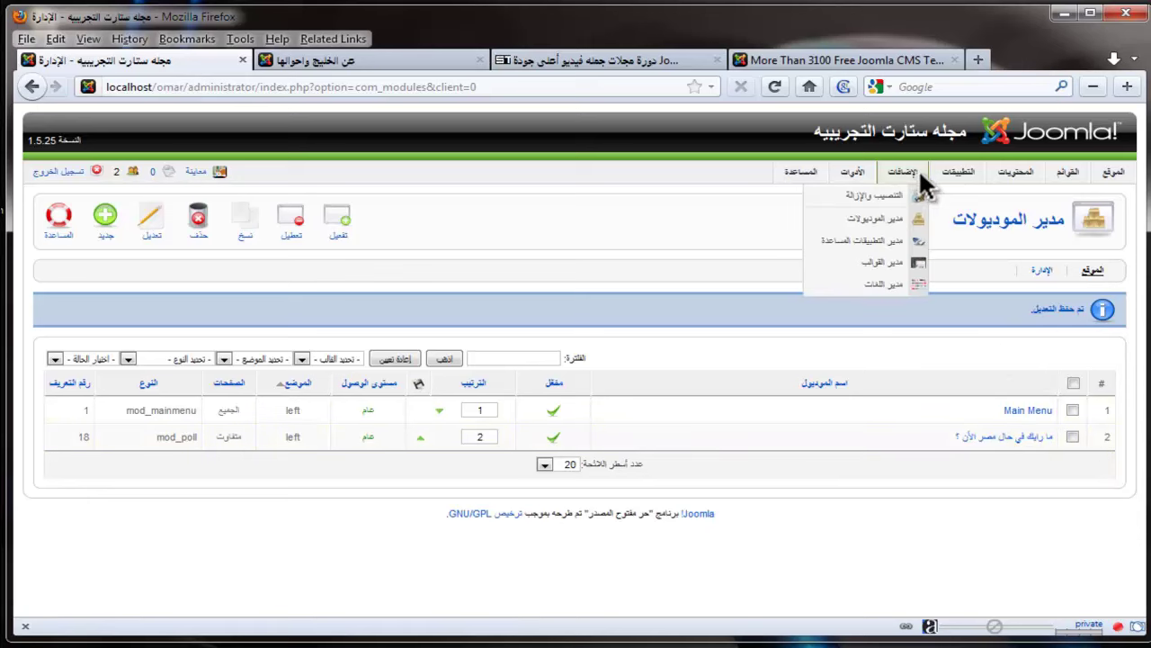
mouse_move(958, 173)
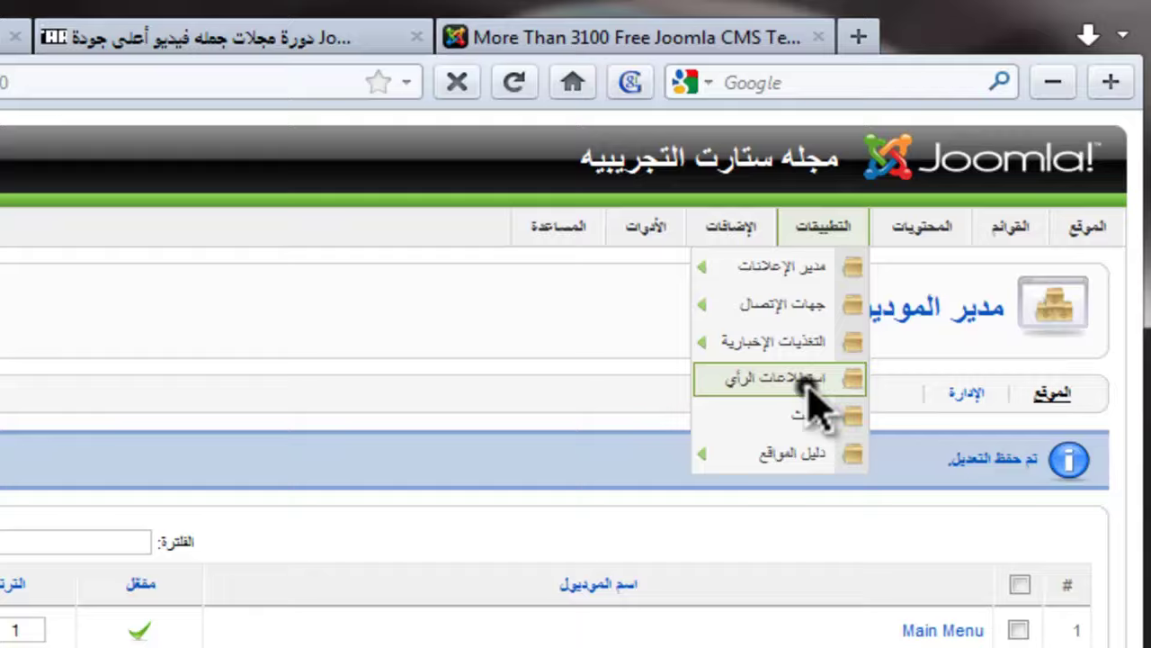
click(814, 390)
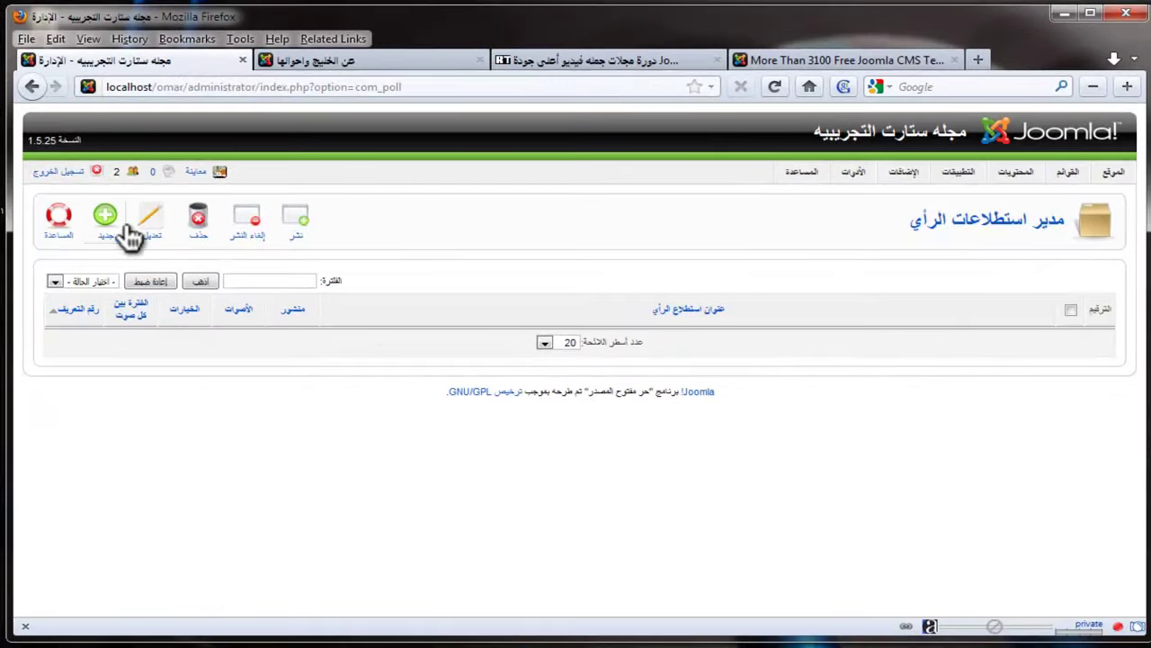
click(106, 223)
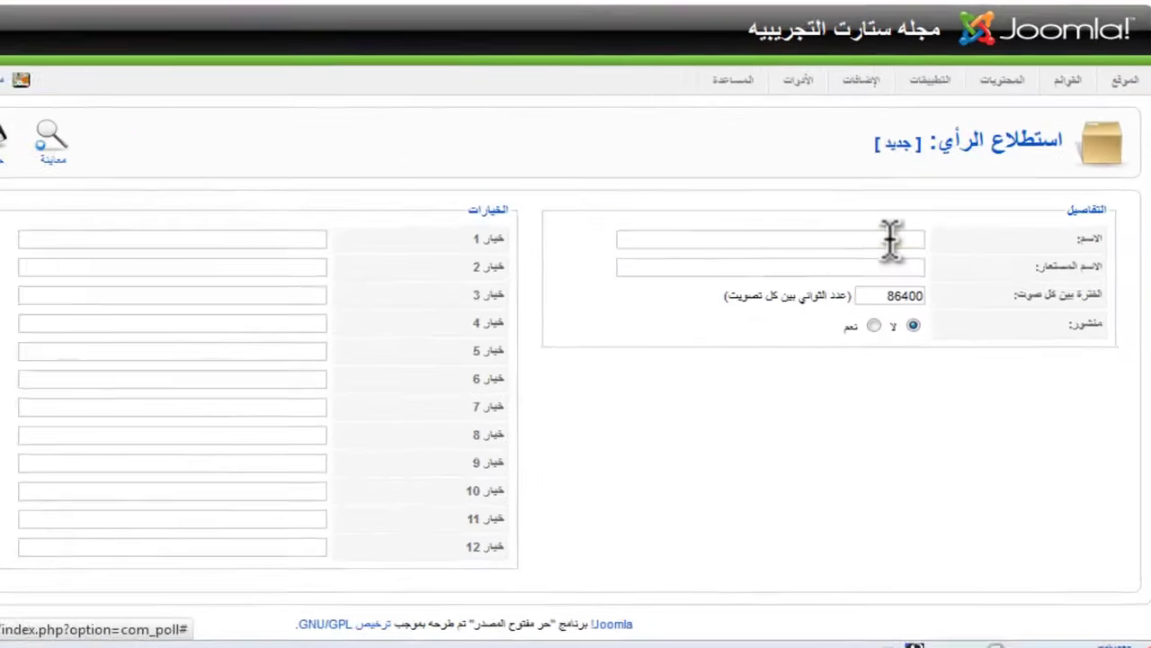
click(895, 296)
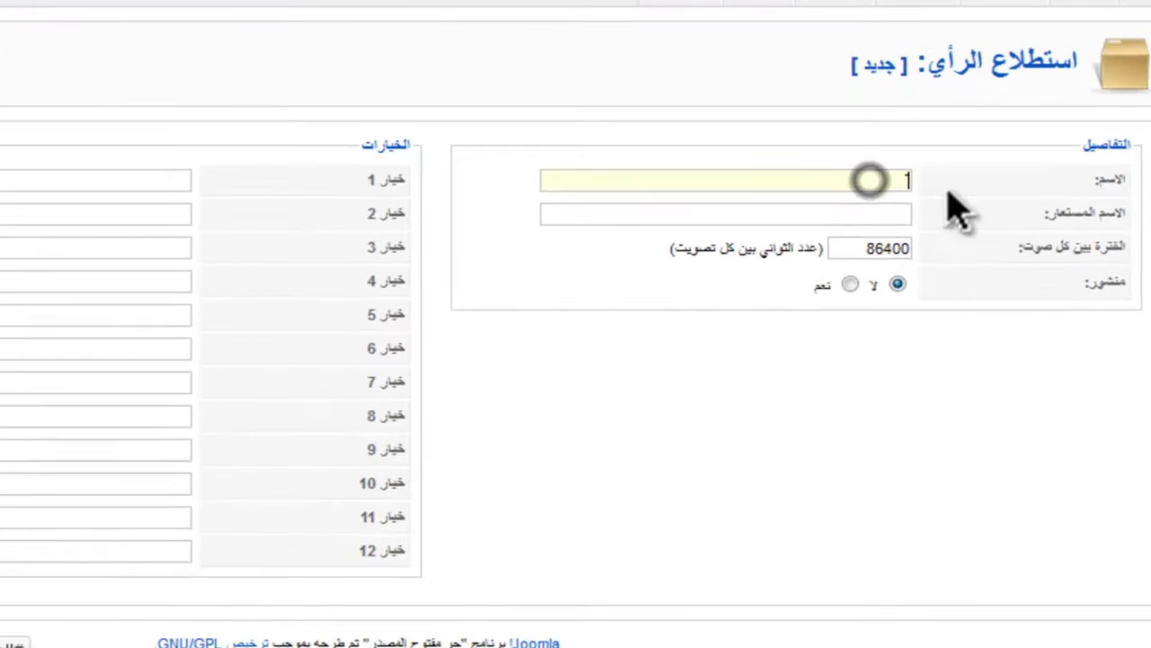
text(ما رايك)
key(Down)
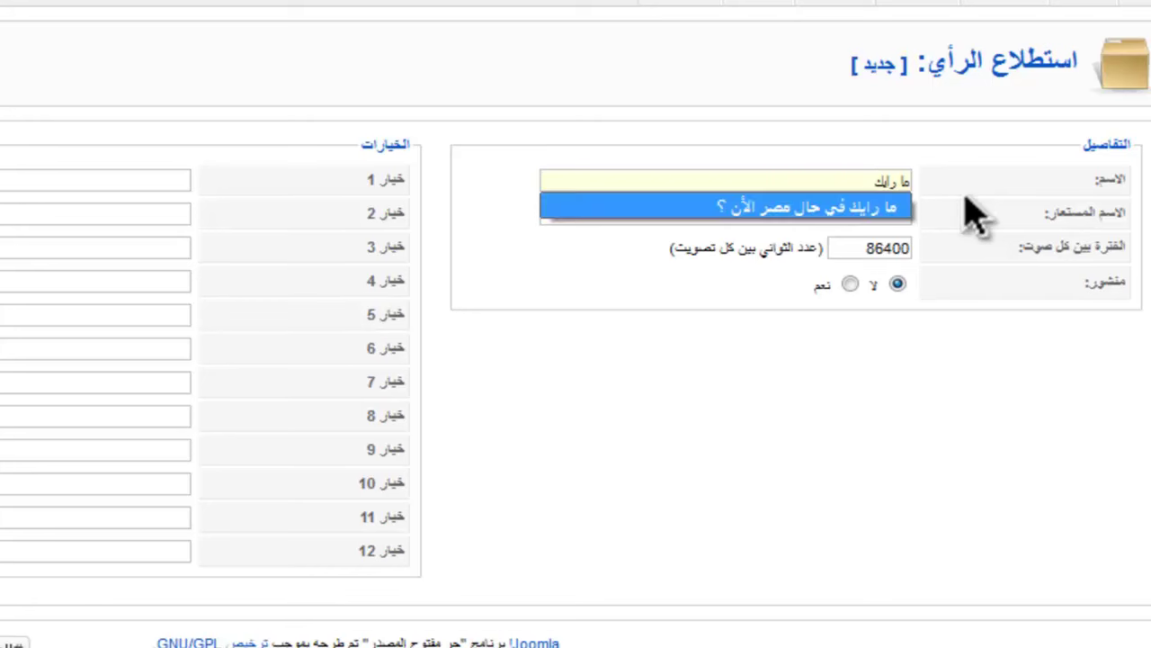
key(Tab)
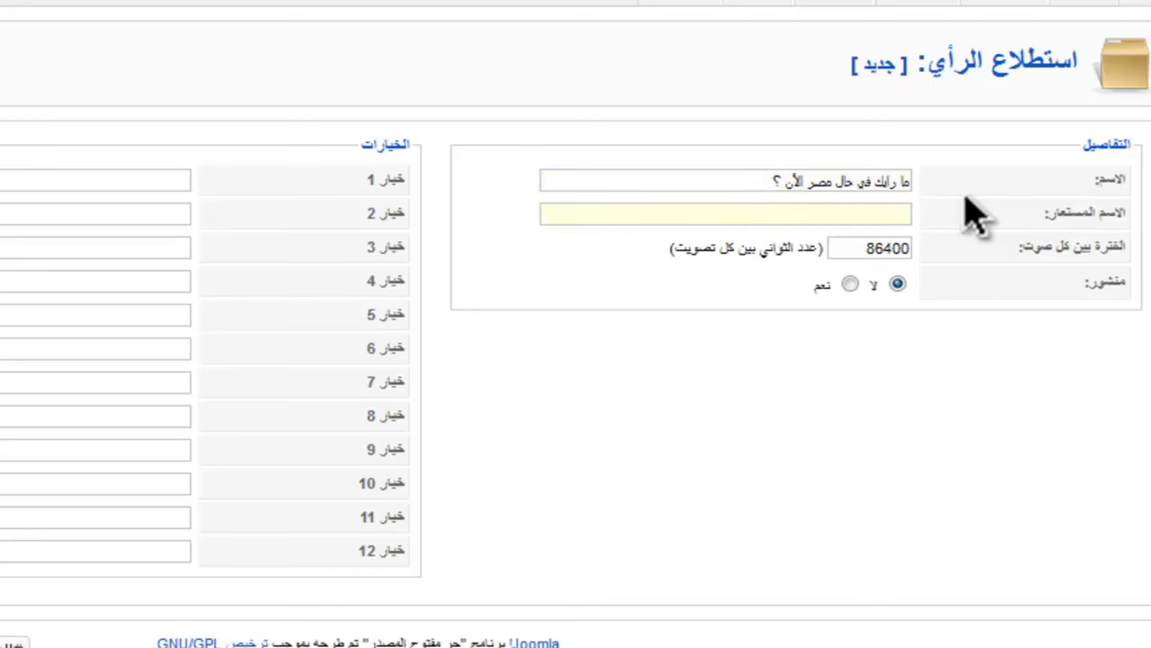
text(Whats-your-opioin-about-egypt)
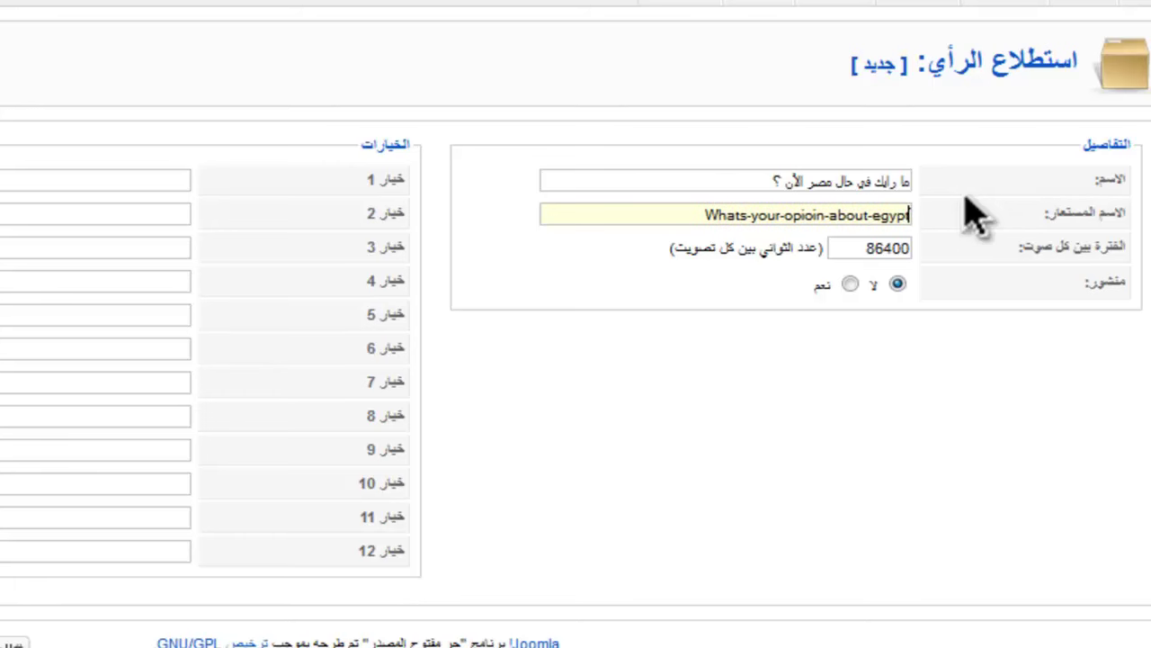
- Fill in the poll options "في حالة جيدة", "ربنا يكرم" and "انا ديما بدعي لمصر", then save and publish the poll
click(45, 177)
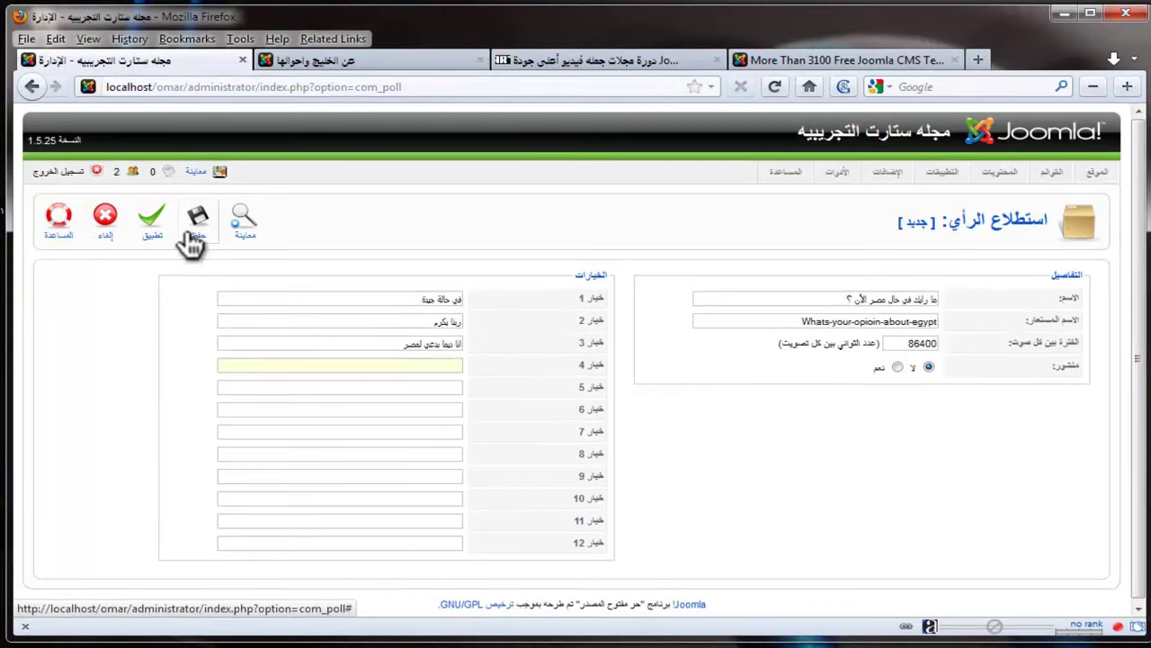
click(198, 236)
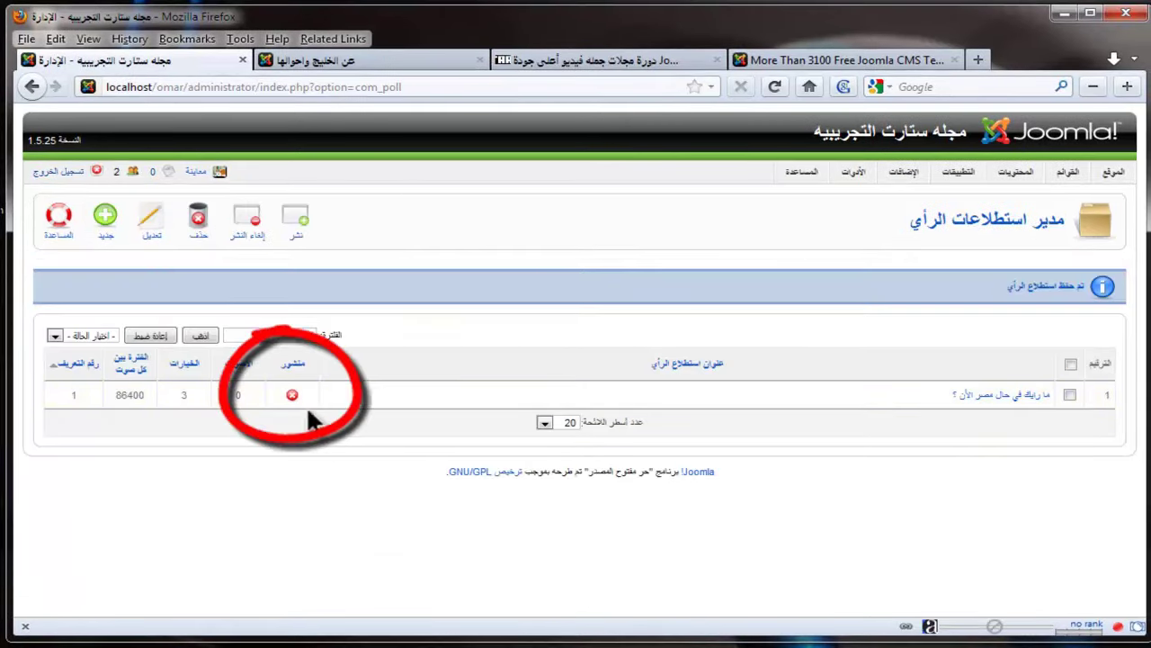
click(290, 396)
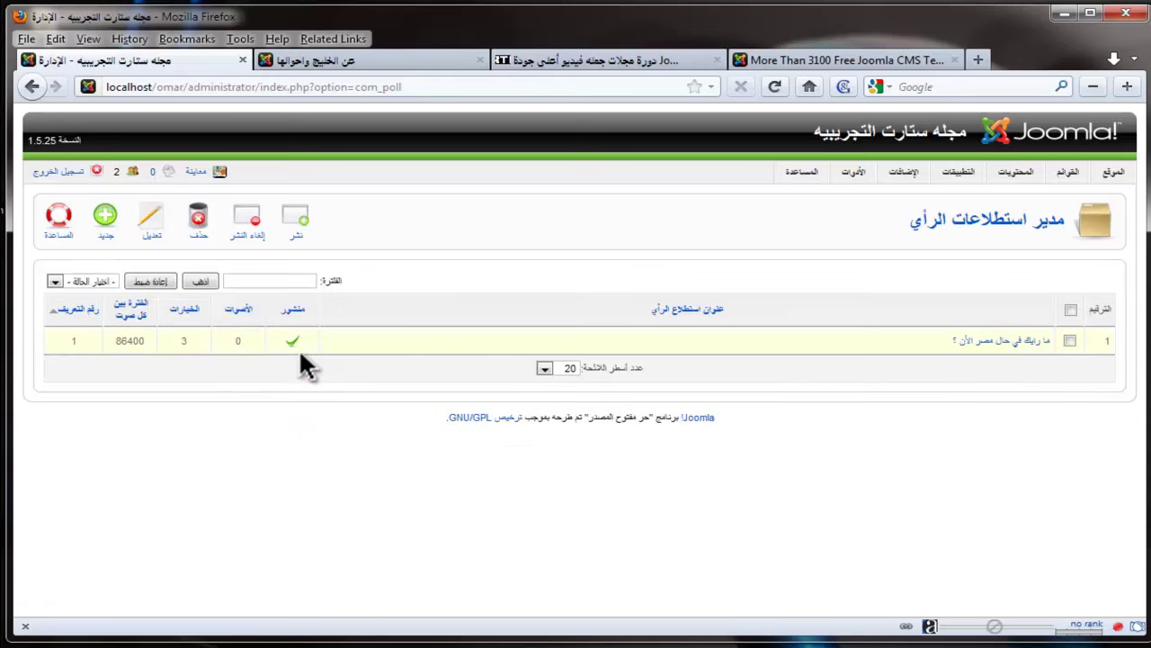
- Link the poll module to the poll "ما رايك في حال مصر الأن ؟" in its parameters and save the module
mouse_move(910, 178)
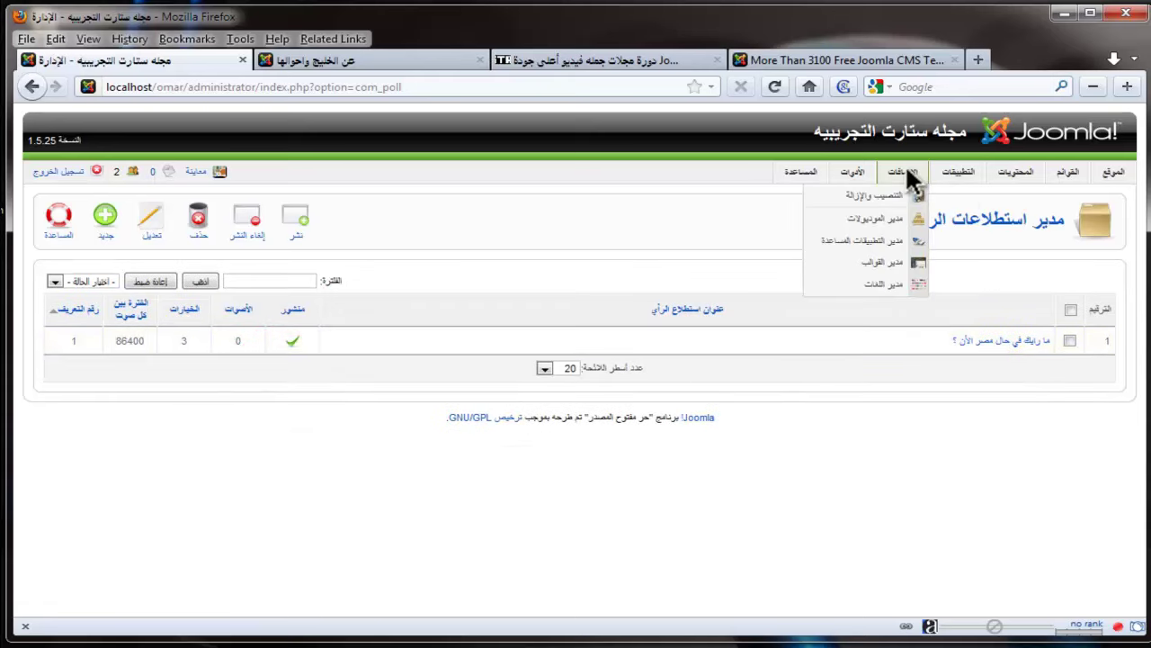
click(898, 221)
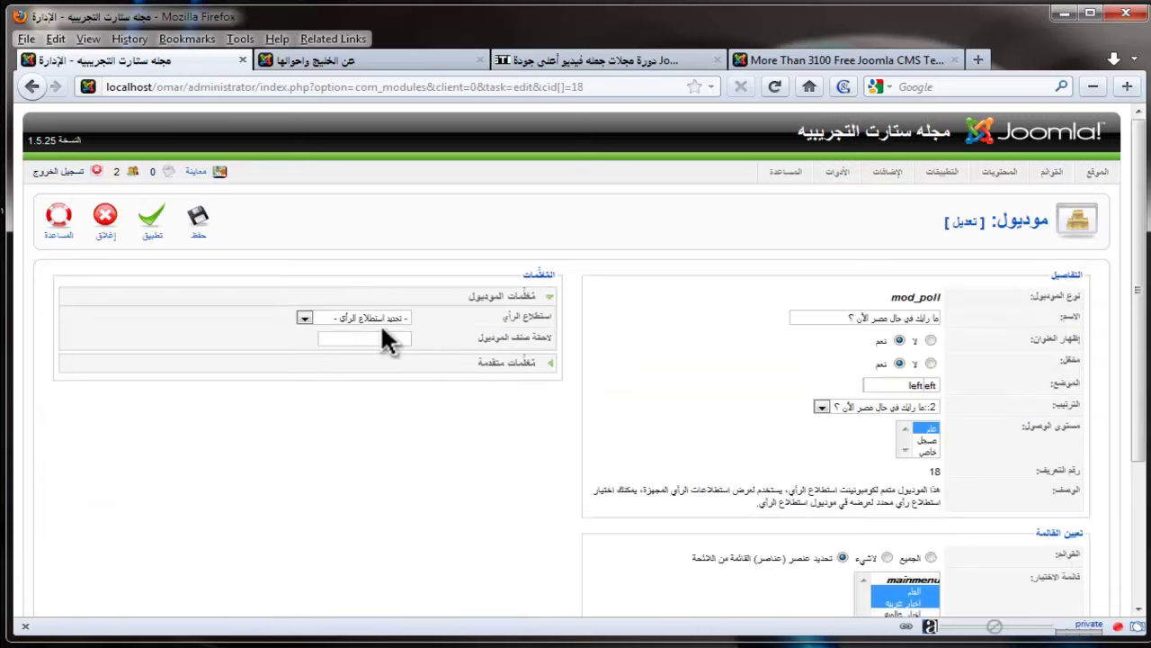
click(369, 317)
click(336, 344)
click(199, 218)
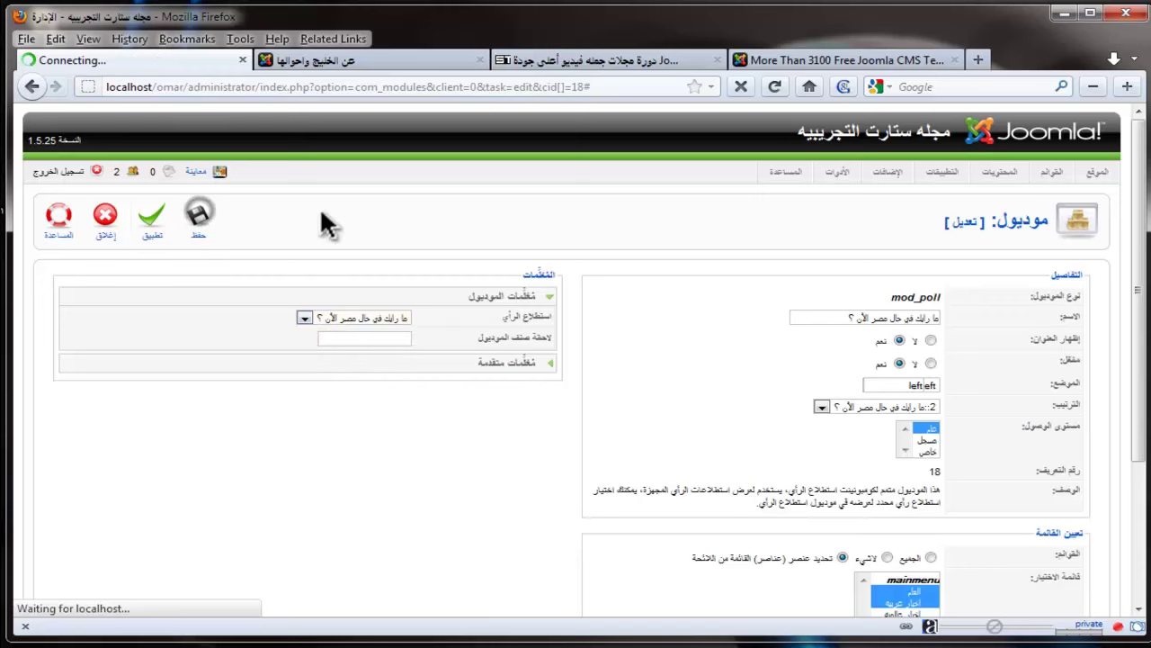
- Open the العام page of the public site and vote "في حالة جيدة" in the poll under the Main Menu
click(346, 59)
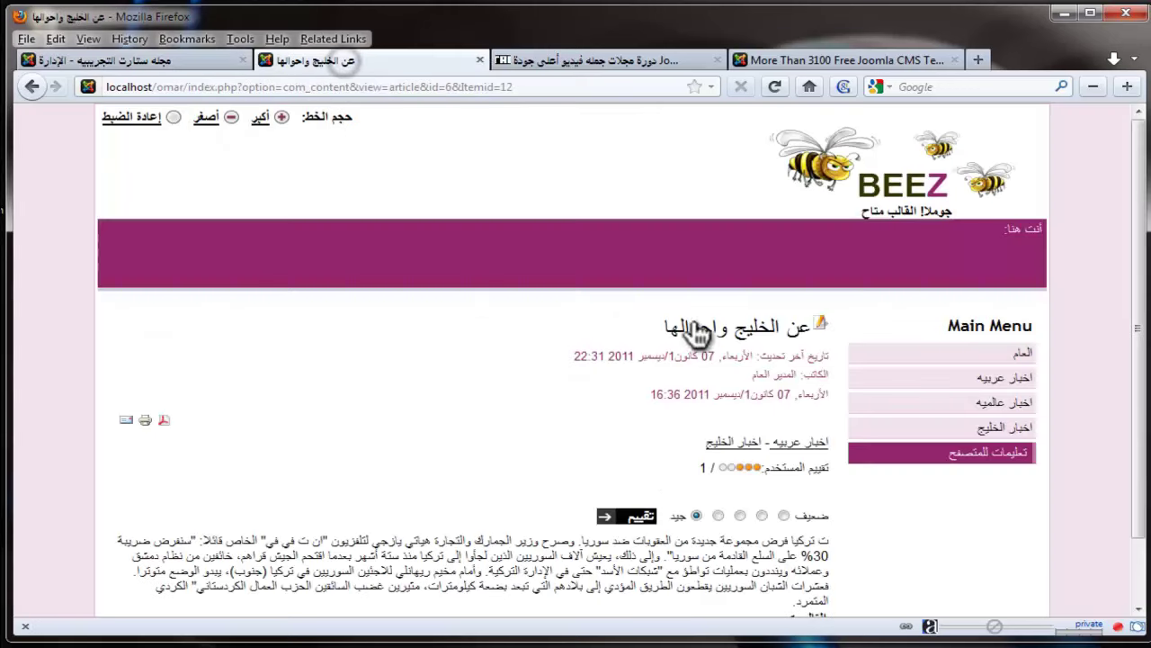
click(1023, 356)
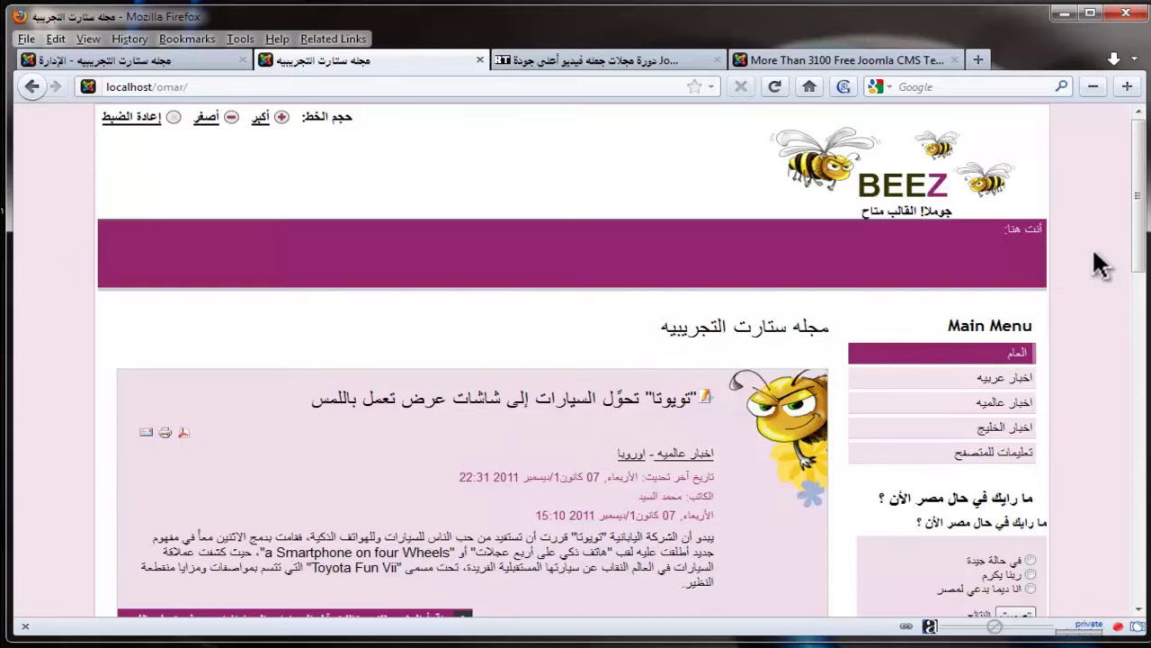
scroll(1104, 252, down, 2)
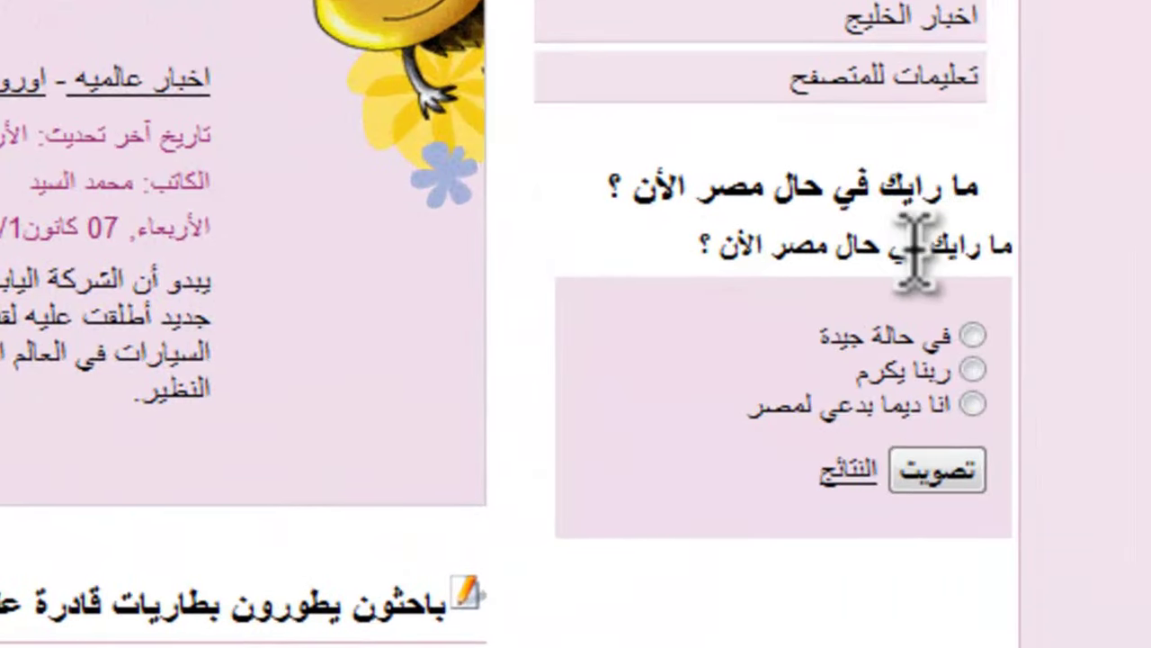
drag(999, 252, 810, 270)
click(753, 259)
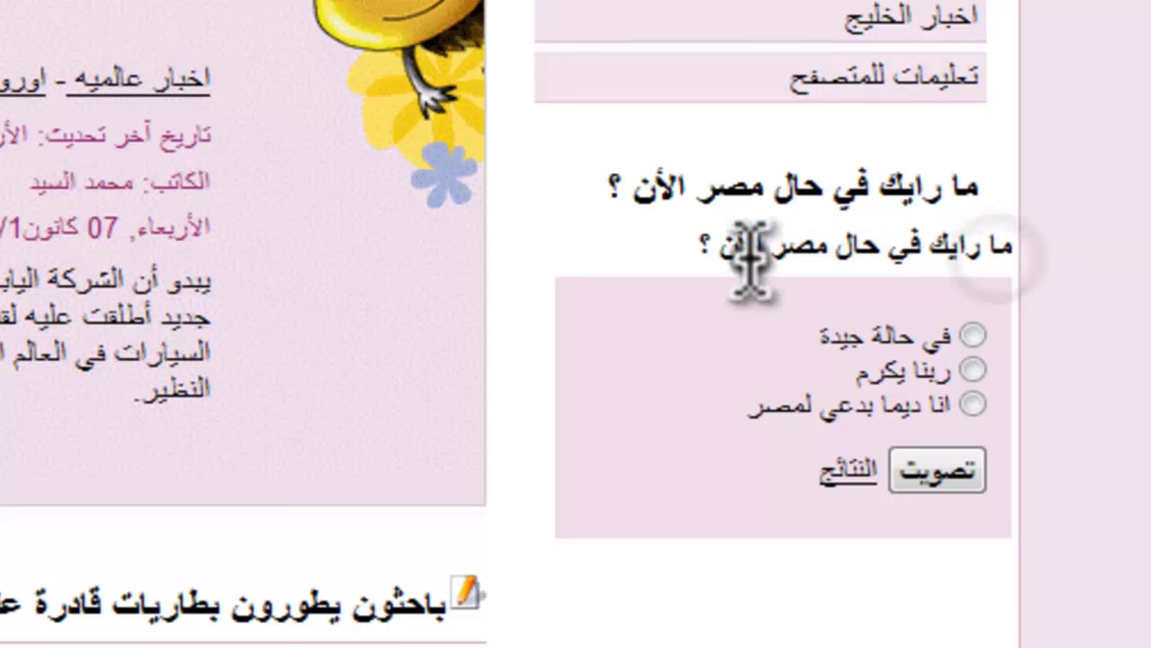
click(971, 335)
click(938, 470)
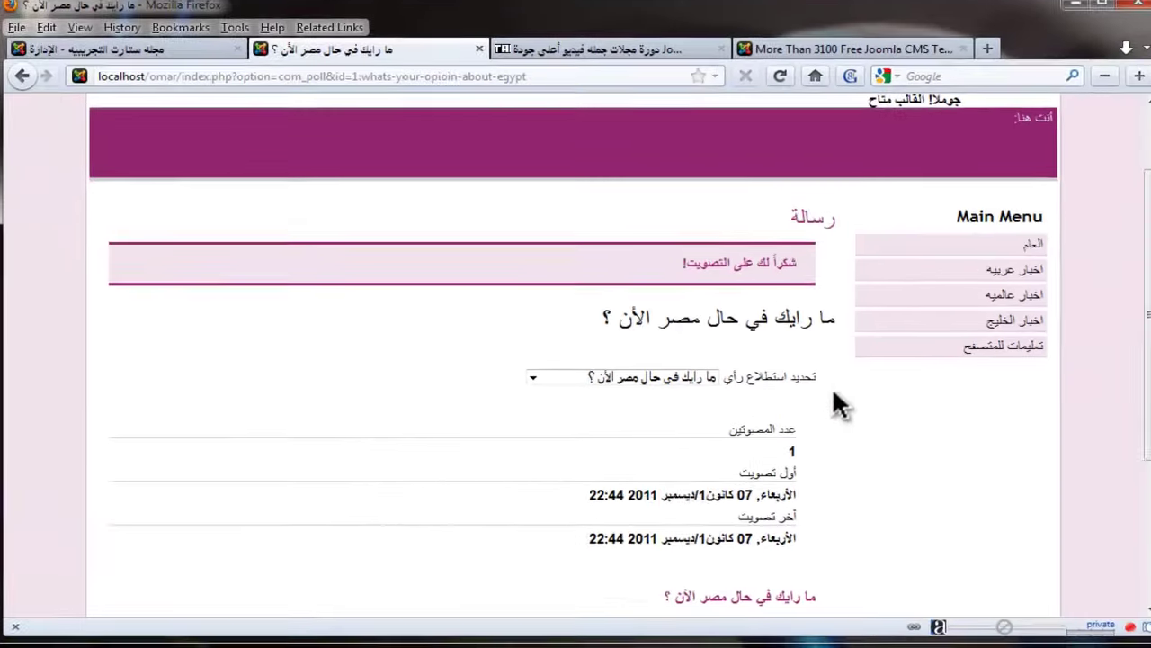
- Check the العام, اخبار عربيه, اخبار عالميه and اخبار الخليج pages of the public site for the poll module
click(1032, 250)
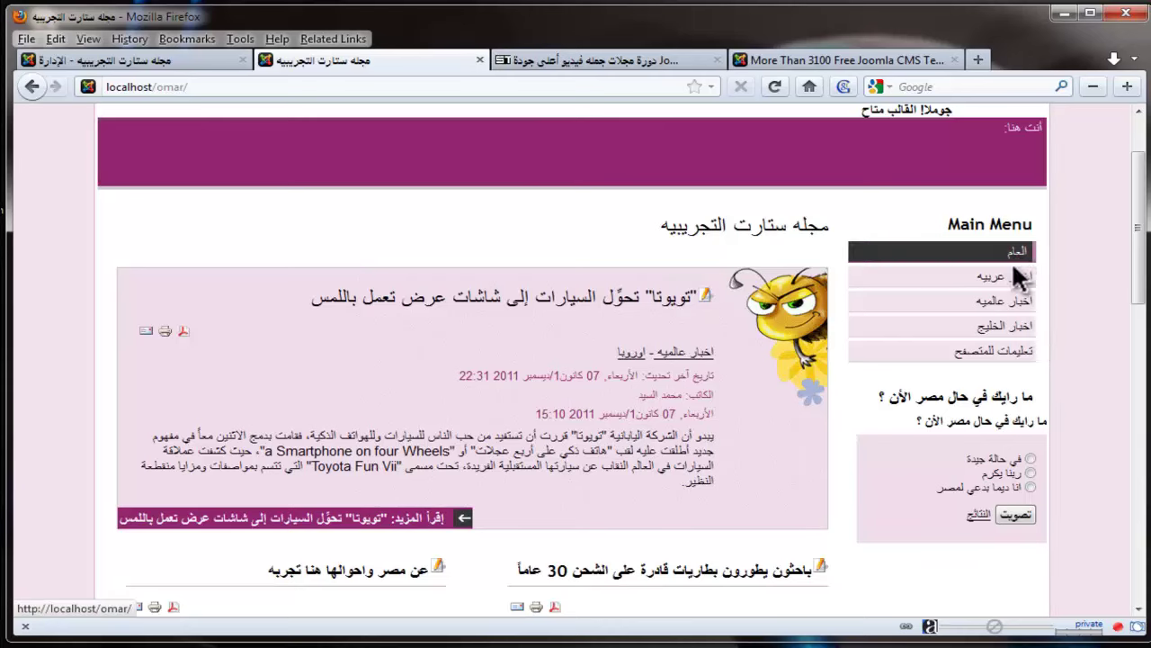
click(1007, 376)
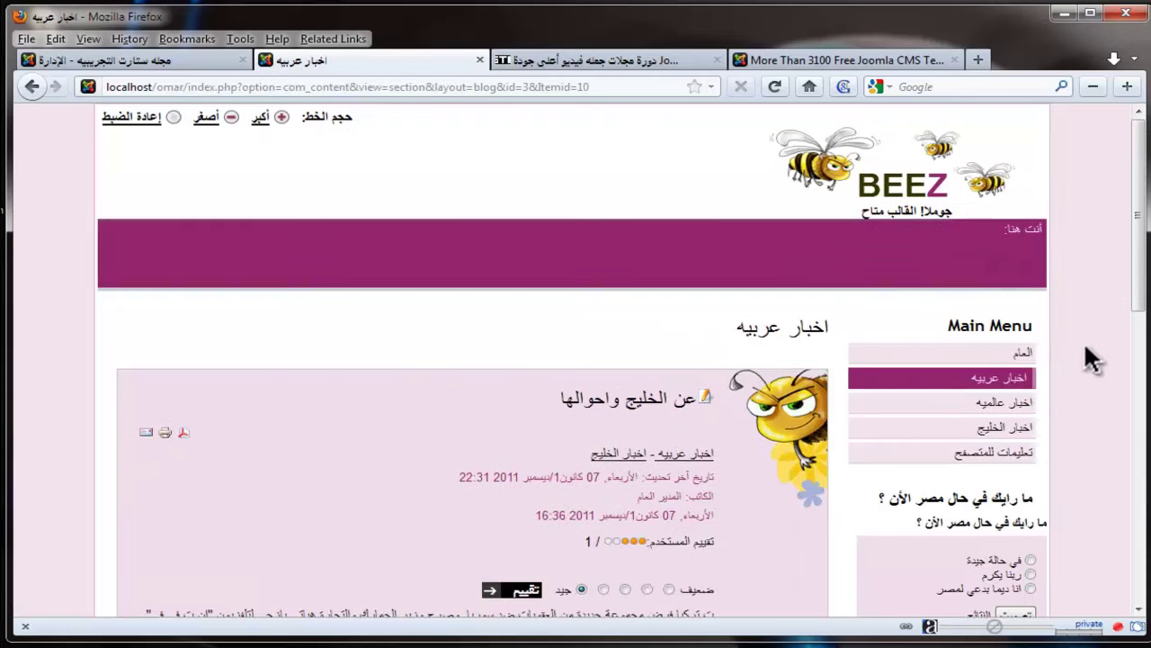
scroll(1091, 358, down, 4)
click(1008, 205)
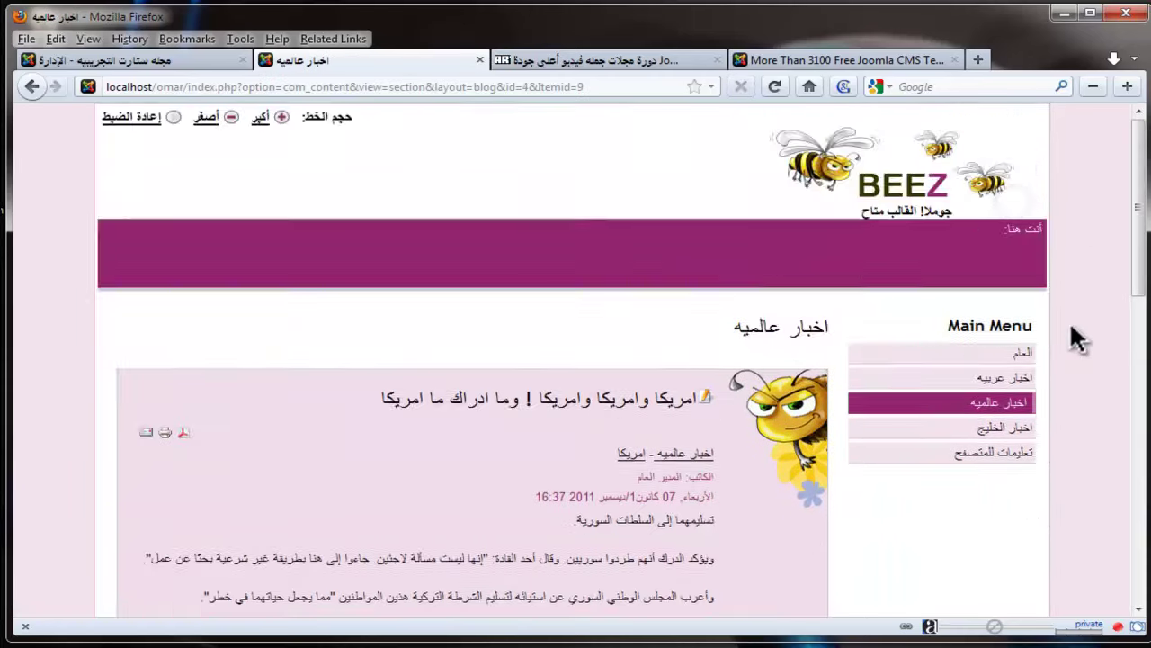
scroll(1072, 328, down, 4)
click(1008, 126)
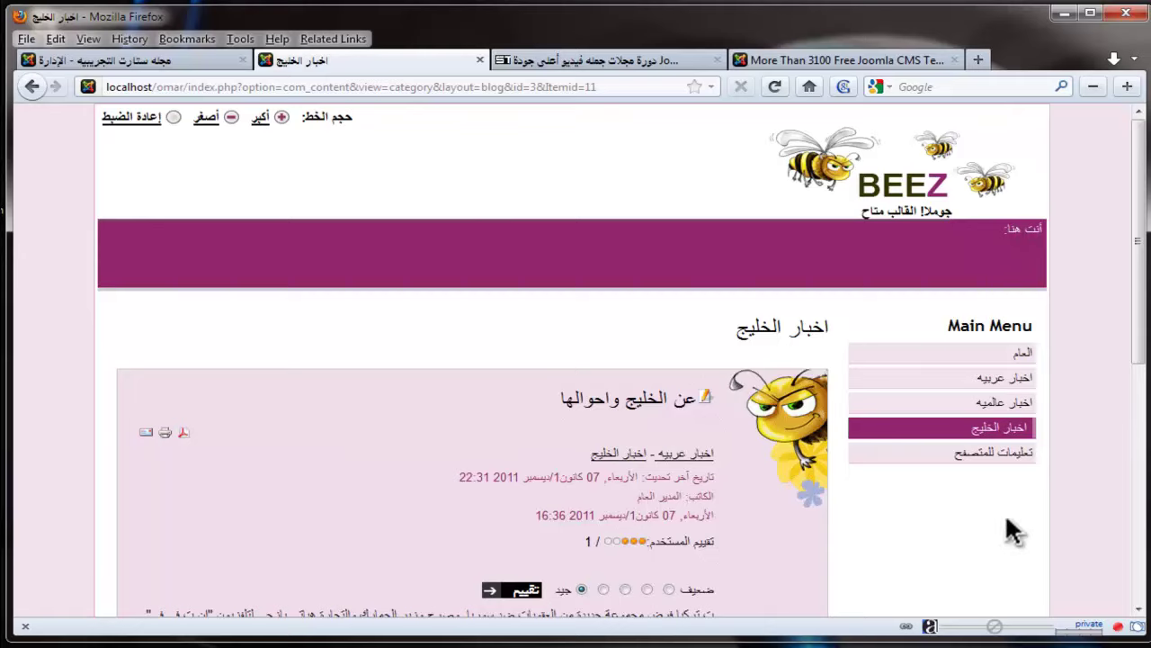
scroll(1008, 531, down, 4)
- Return to the module manager and create a new site module of the search type (البحث)
click(131, 60)
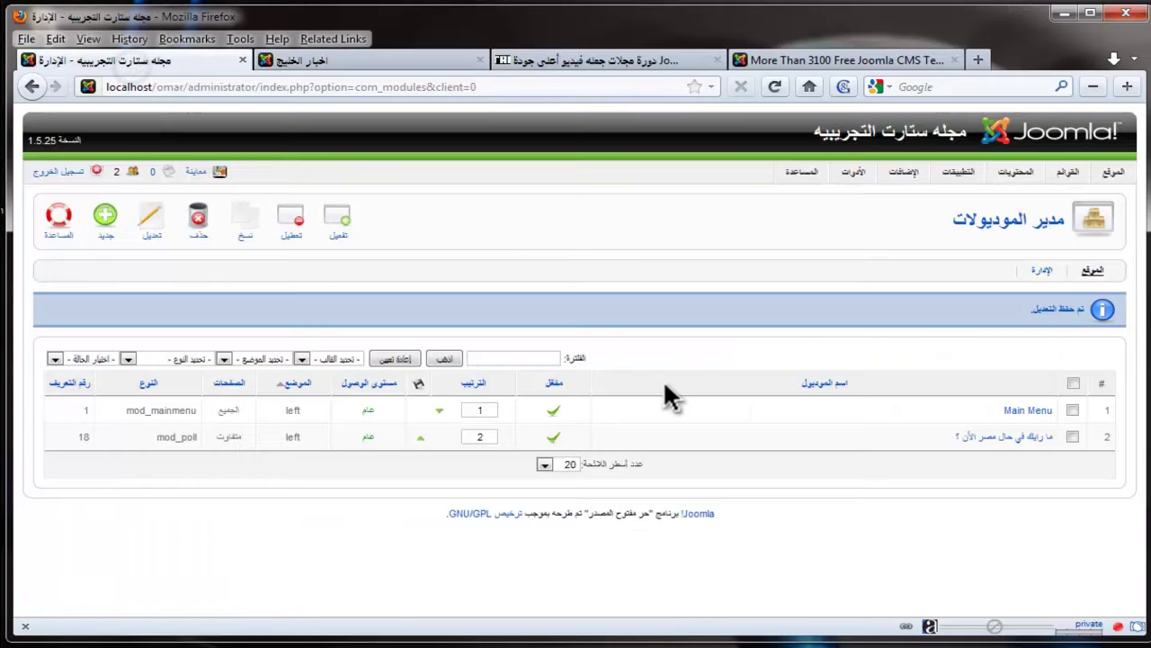
click(105, 227)
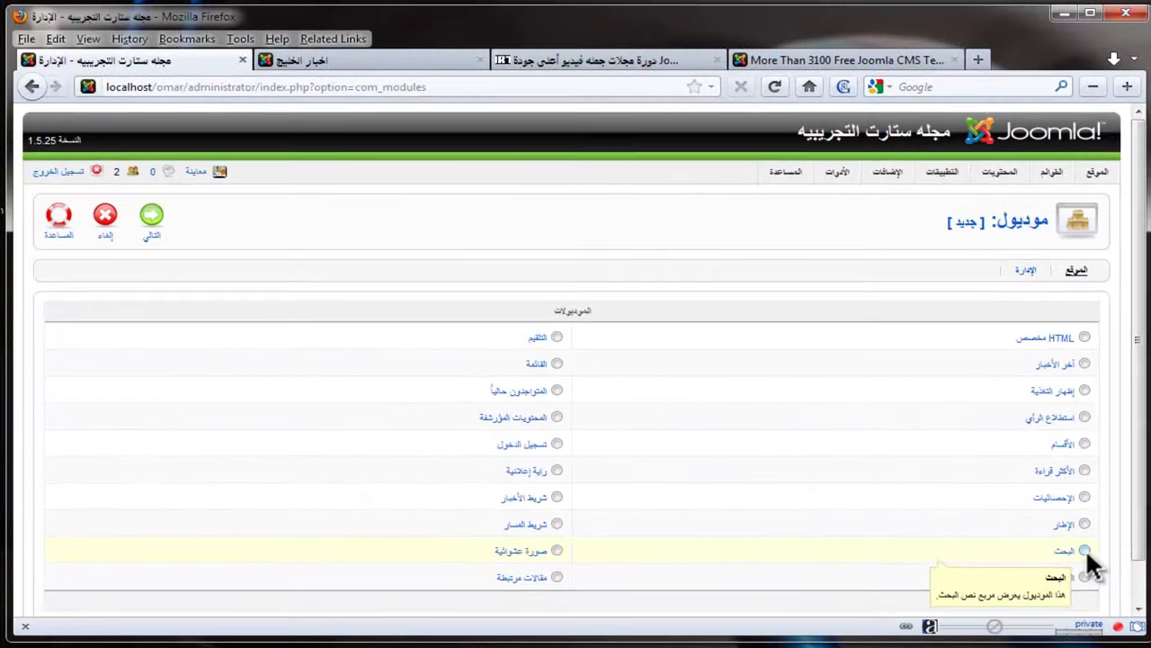
click(1051, 503)
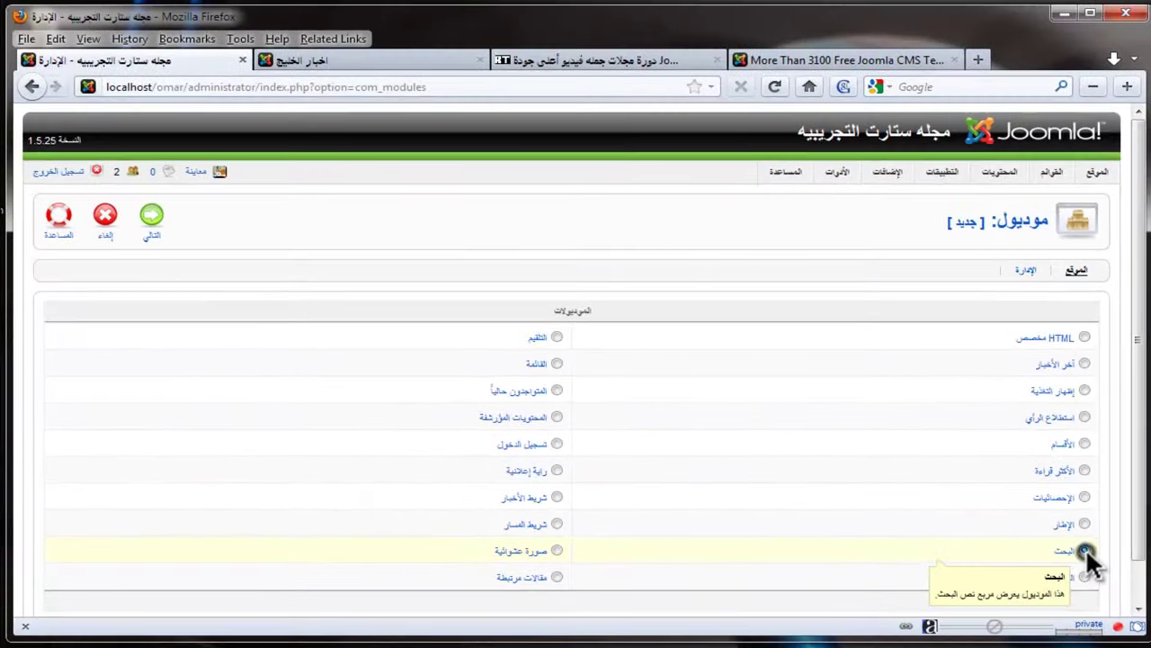
click(153, 225)
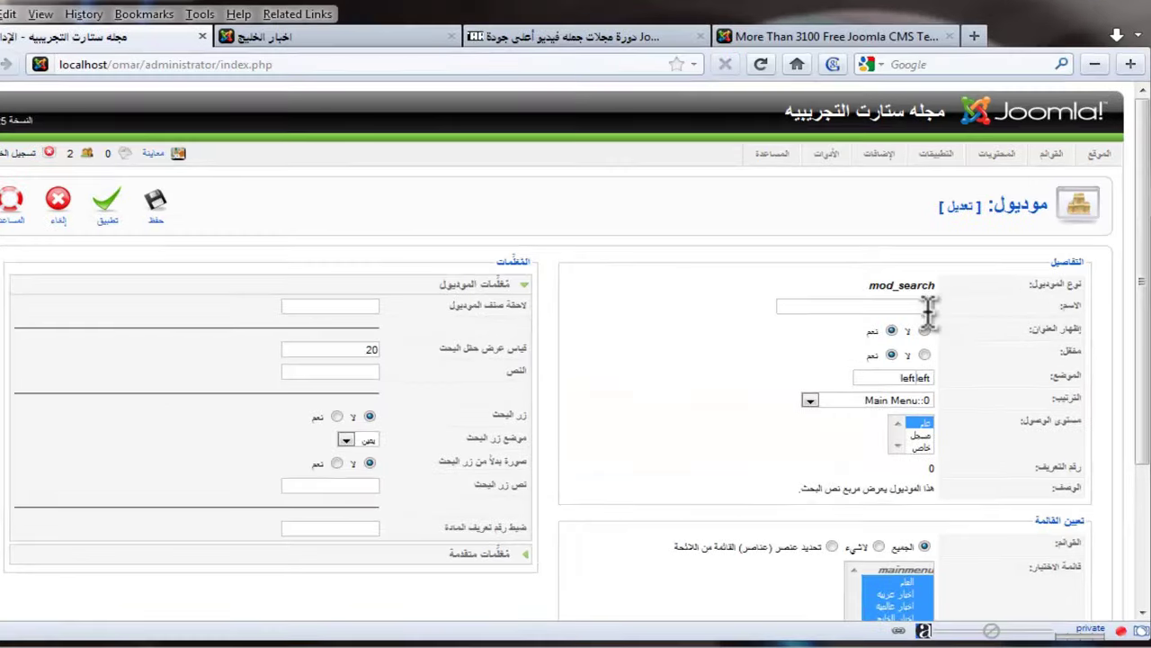
- Name the search module "ابحث عن مقالة" and set its position to top
click(931, 316)
text(ابحث عن مقالة)
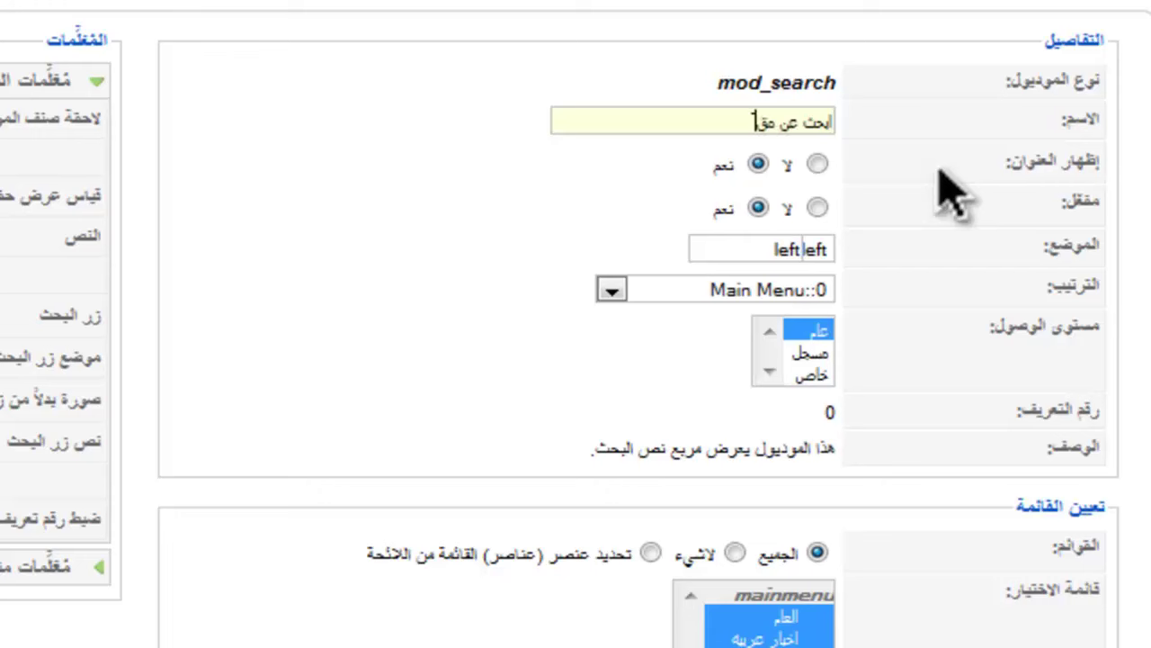
click(828, 249)
click(815, 386)
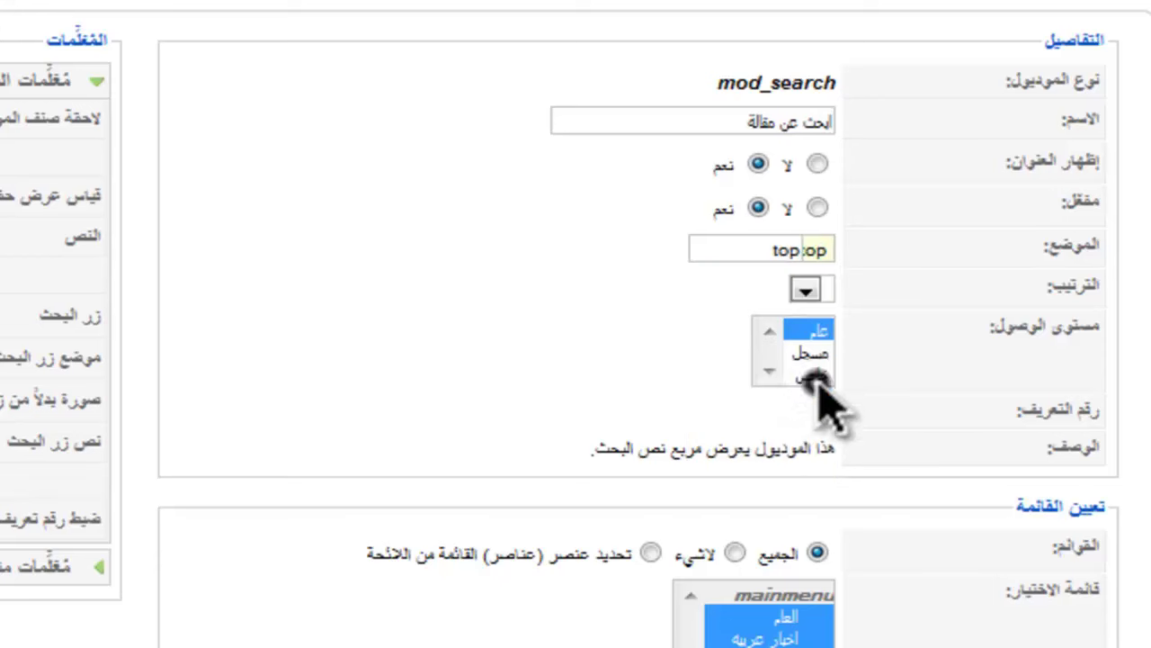
- Set the search module's box text to "ابحث هنا", keep the search button option (زر البحث) at لا, and save the module
click(805, 288)
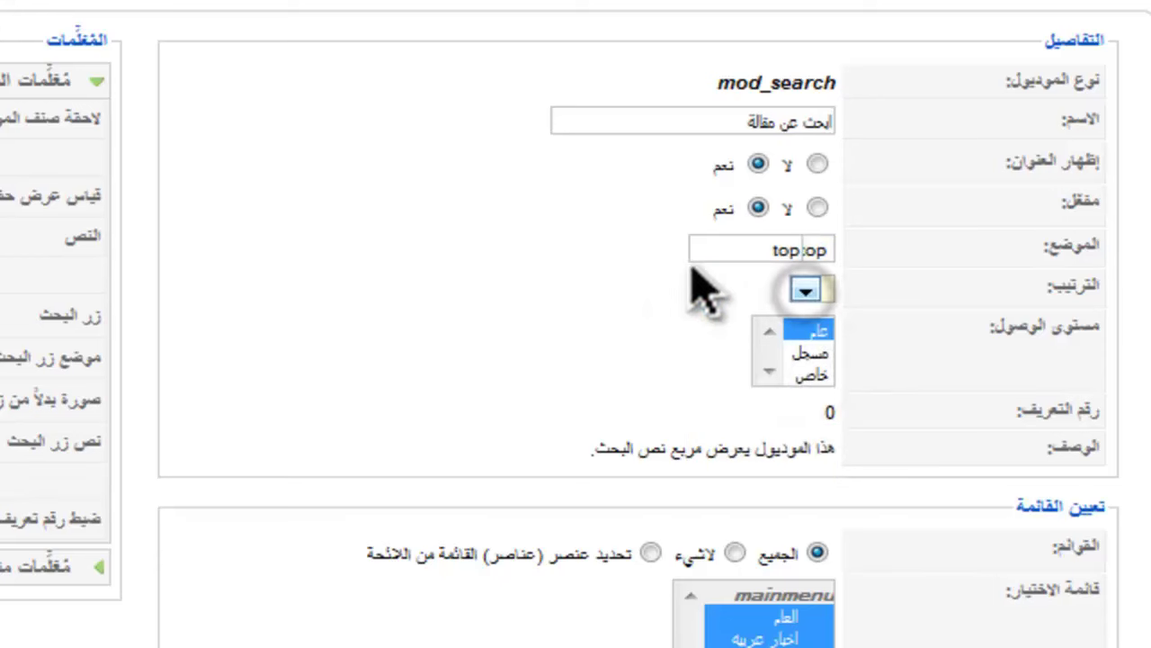
scroll(905, 275, down, 3)
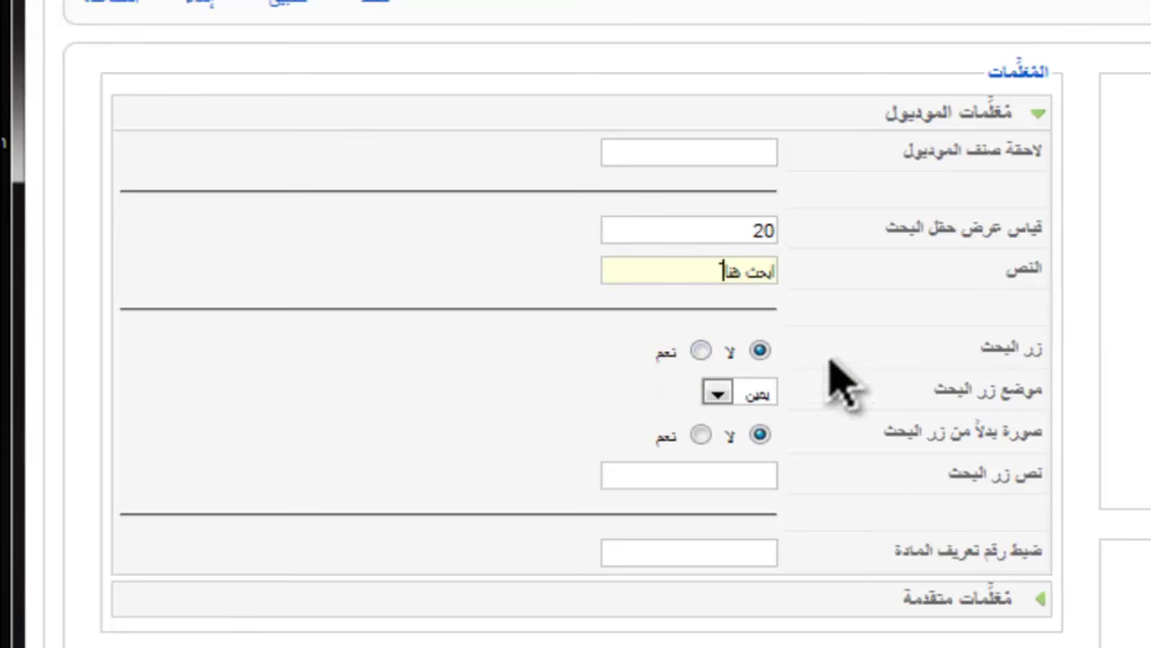
click(701, 351)
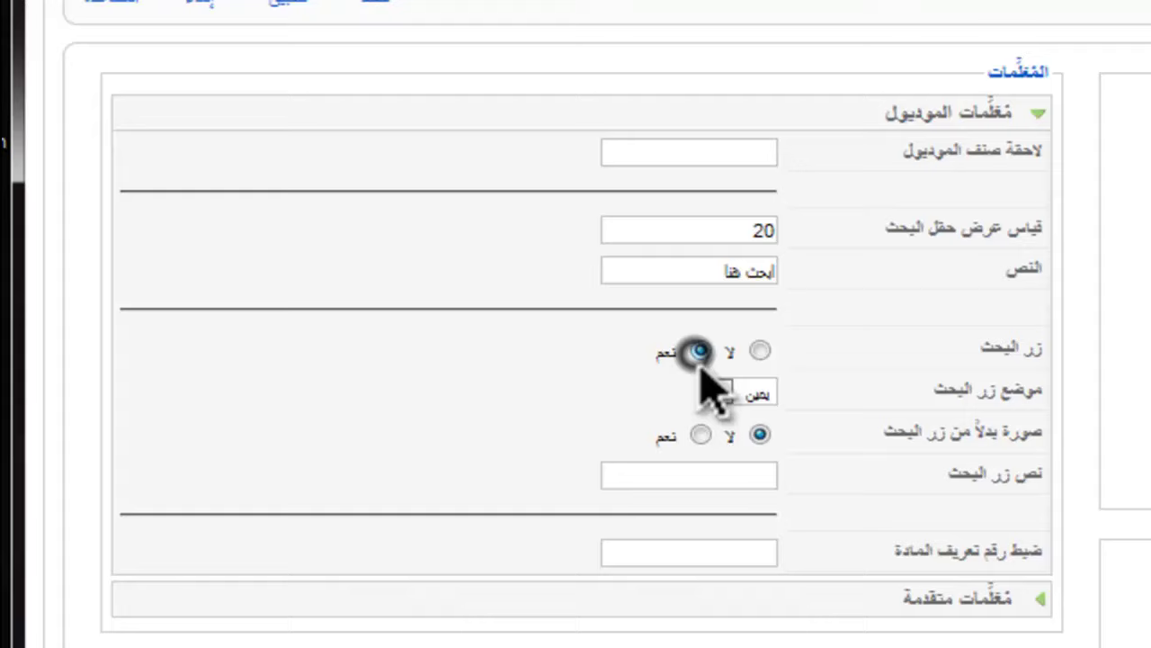
click(760, 351)
scroll(489, 385, up, 3)
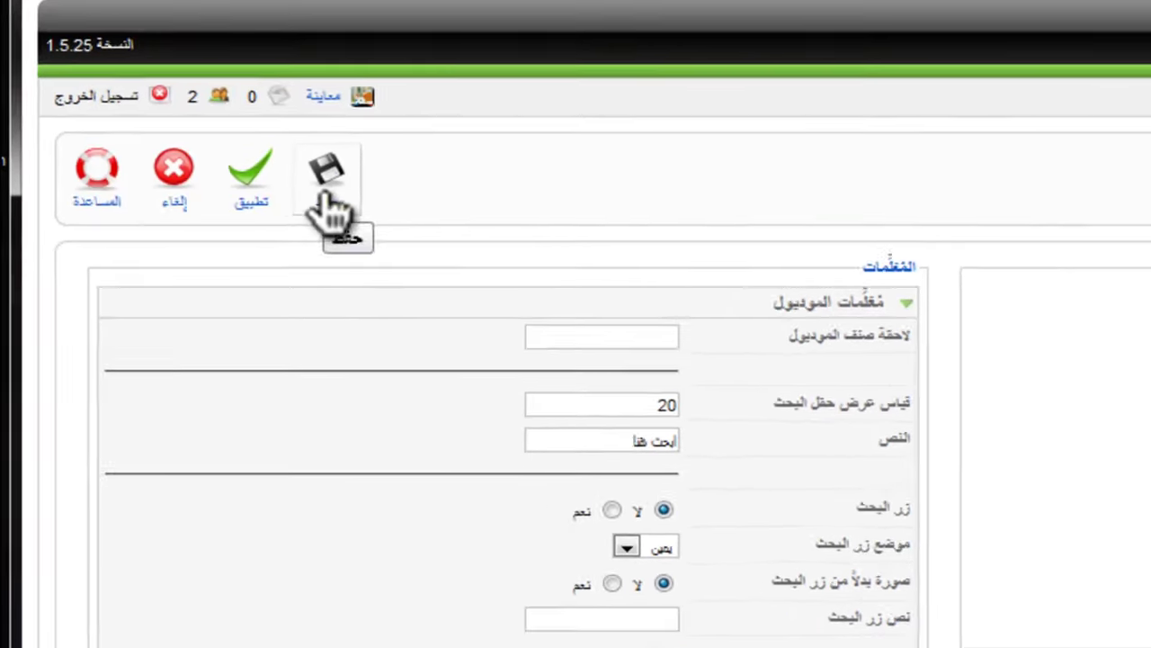
click(322, 193)
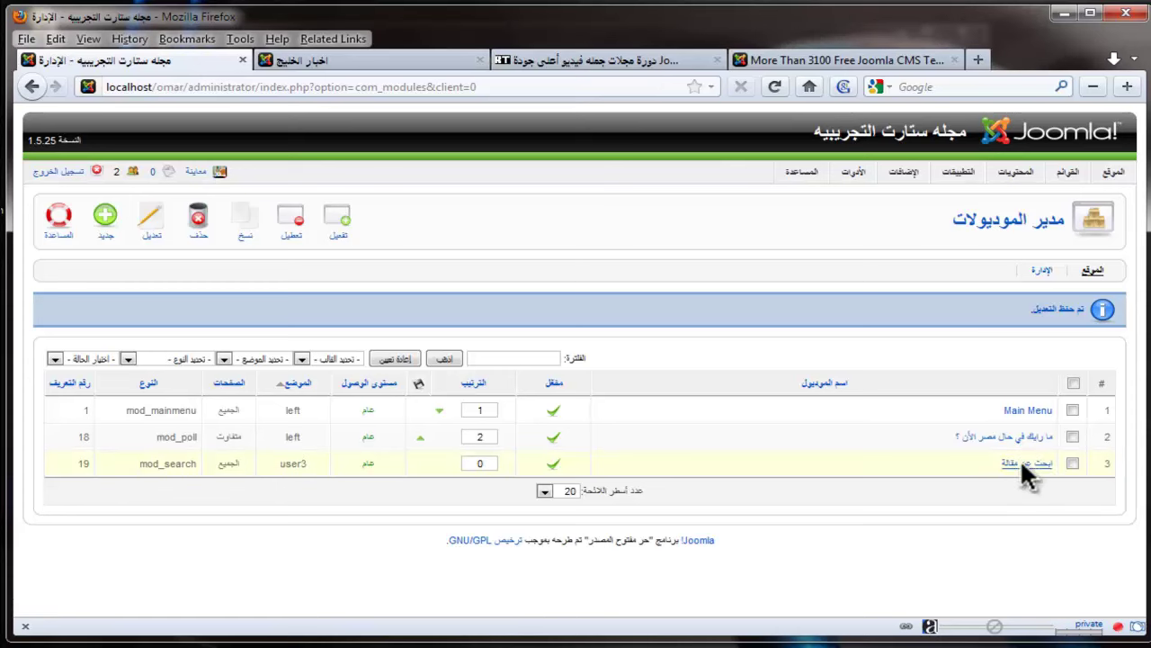
- Preview the public site and compare the search box's placement with the search module's position in the module manager
click(197, 171)
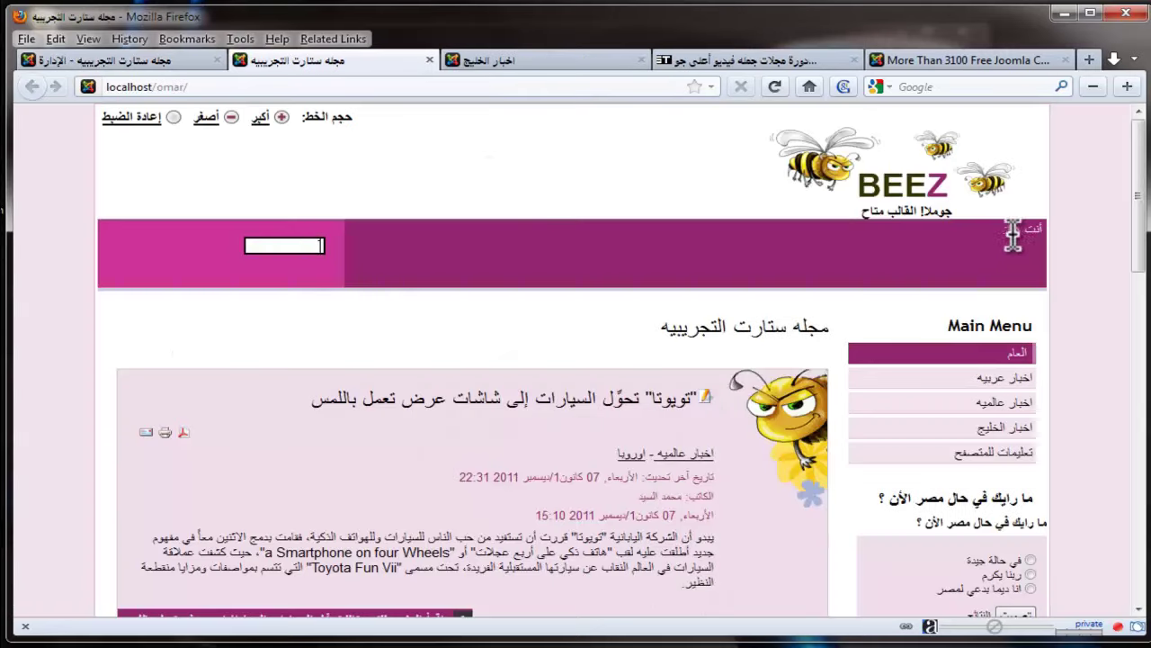
click(85, 61)
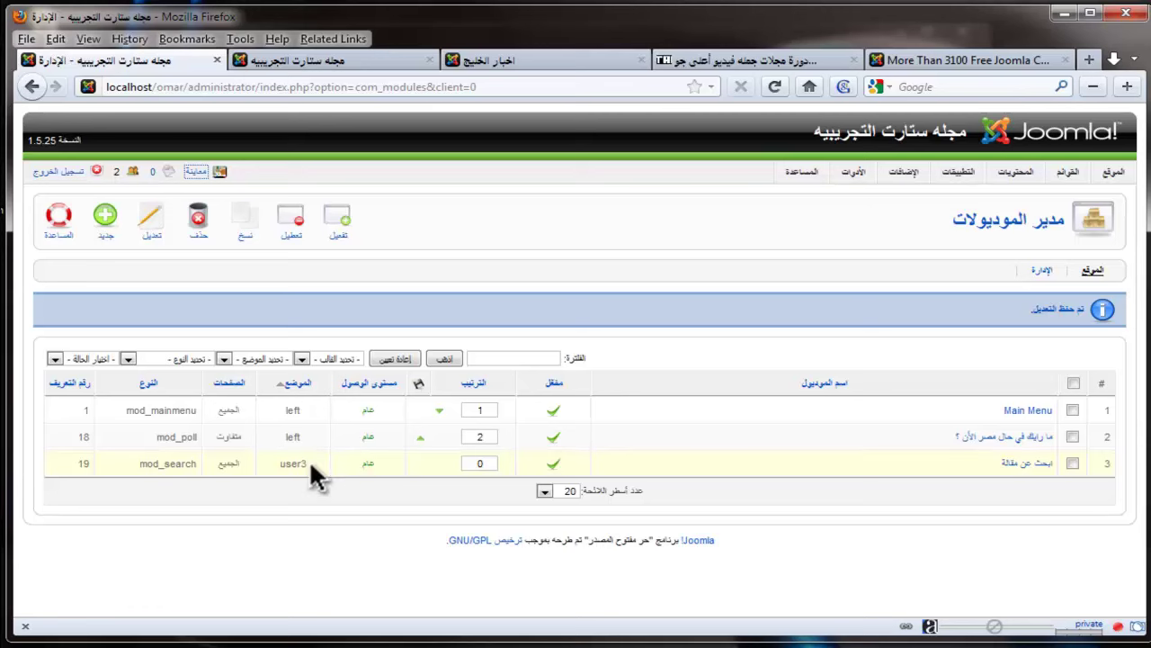
click(311, 60)
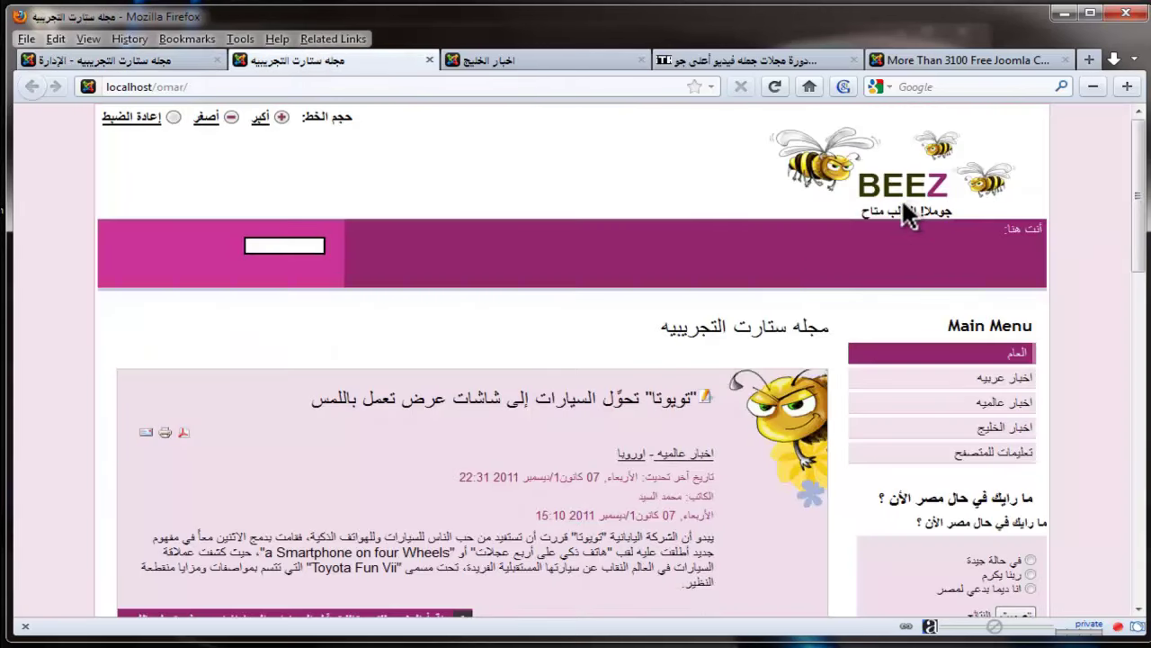
key(ctrl+shift+Tab)
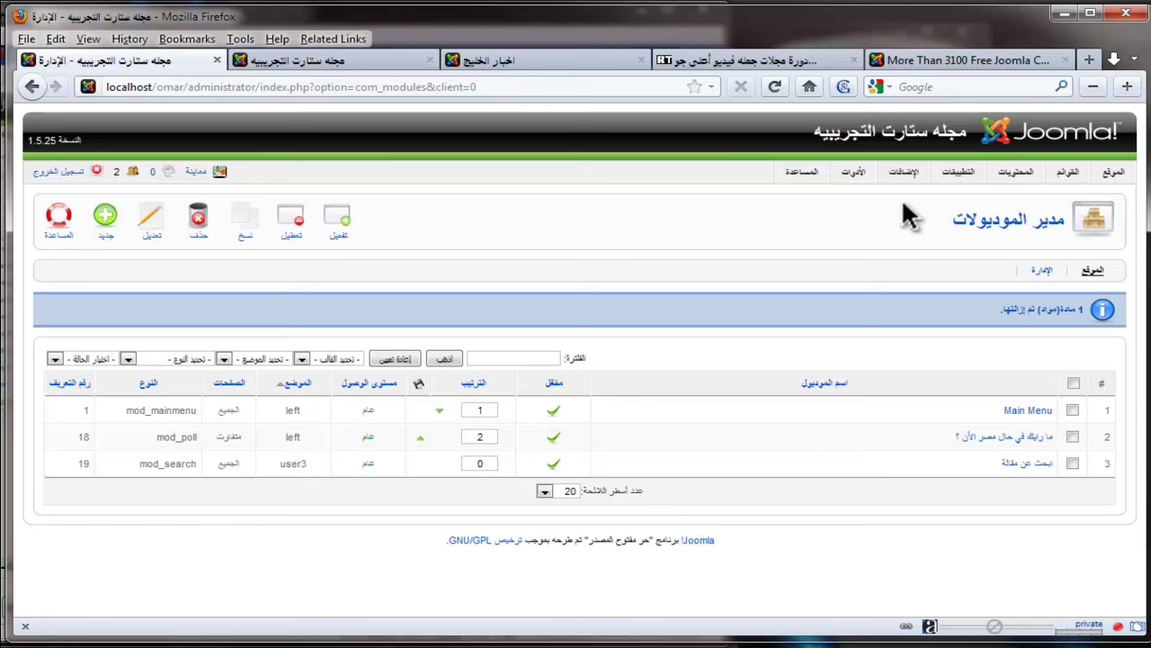
- Look through the module types available for a new module, check the administrator modules, and return to the site module list
click(107, 242)
scroll(989, 387, down, 1)
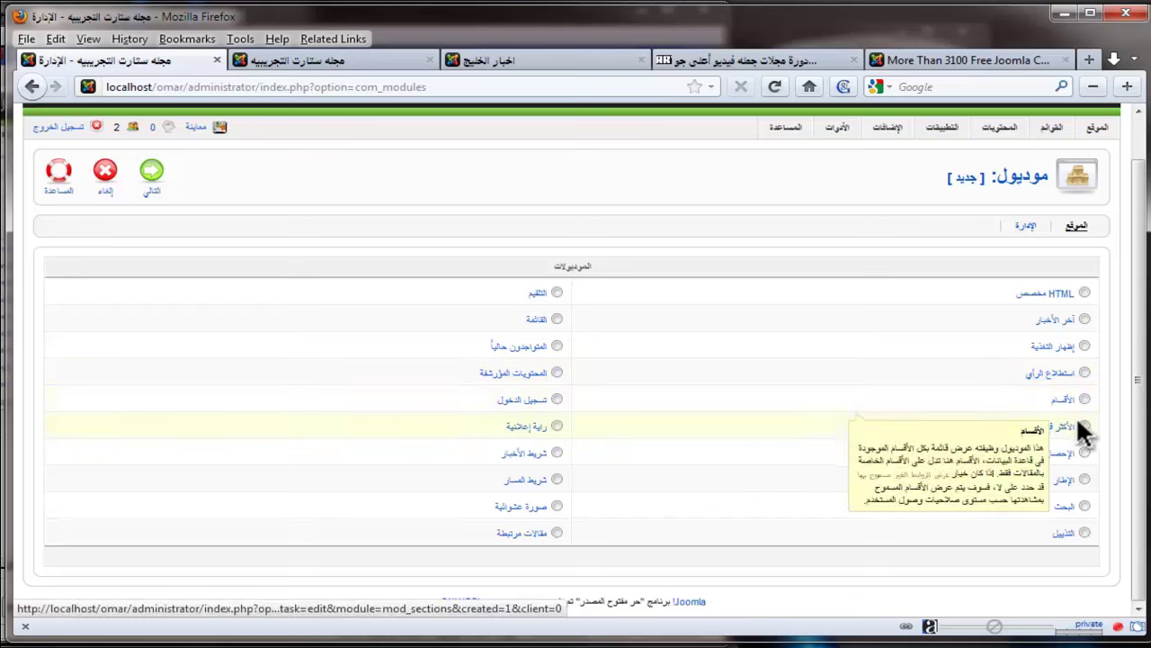
click(1027, 226)
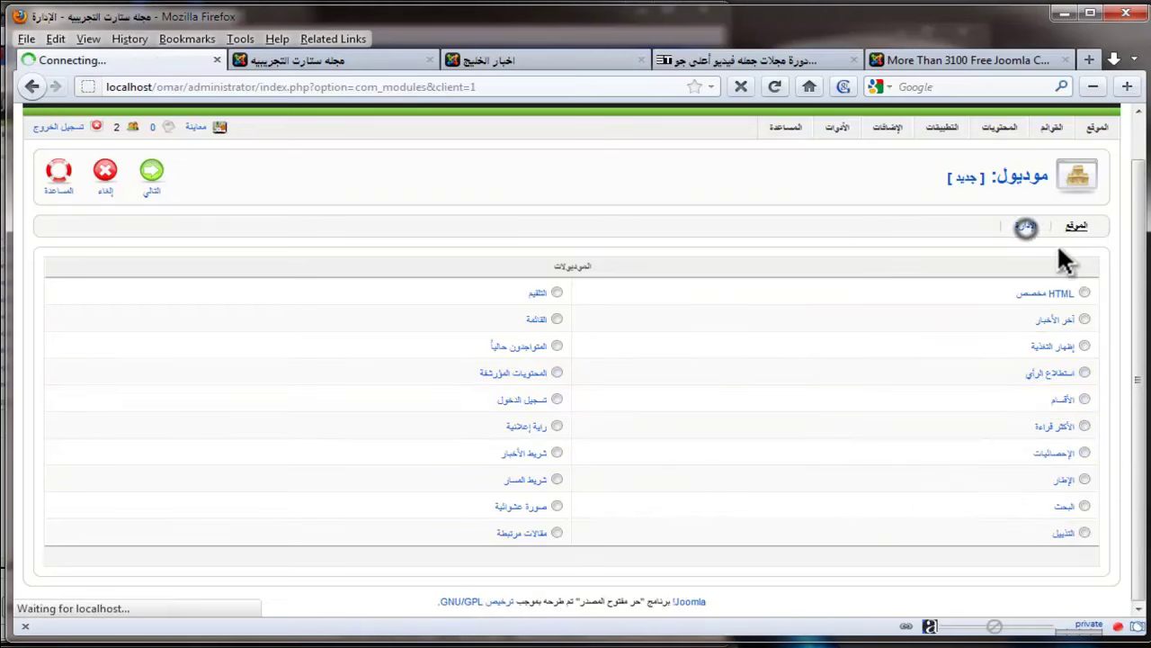
click(1078, 272)
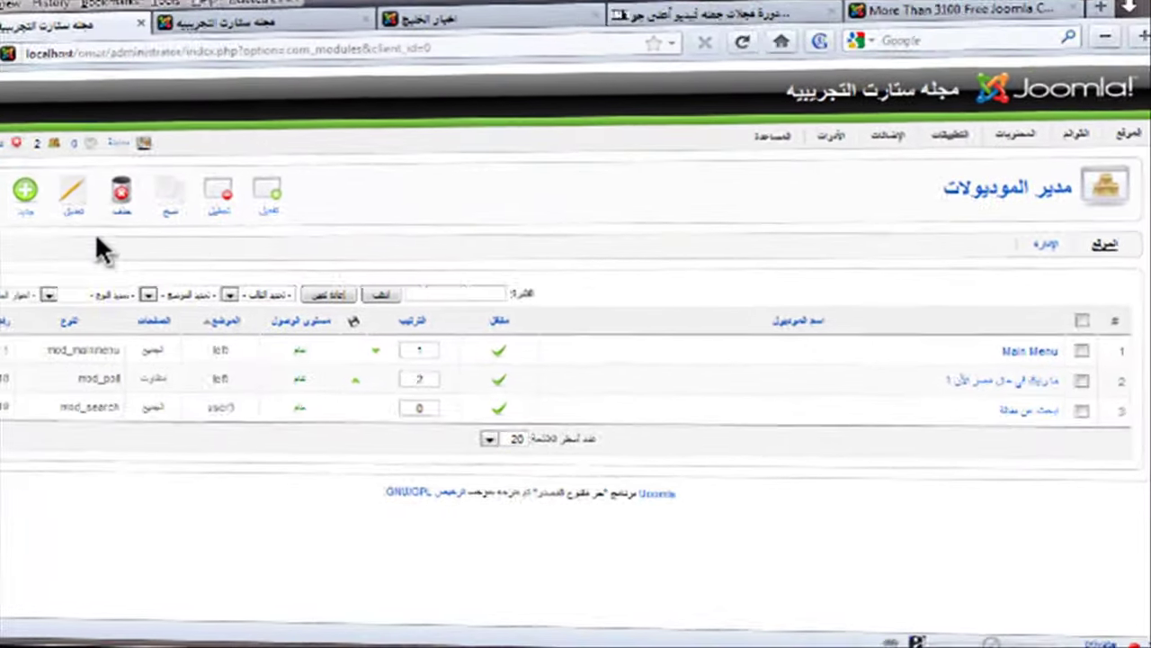
click(70, 205)
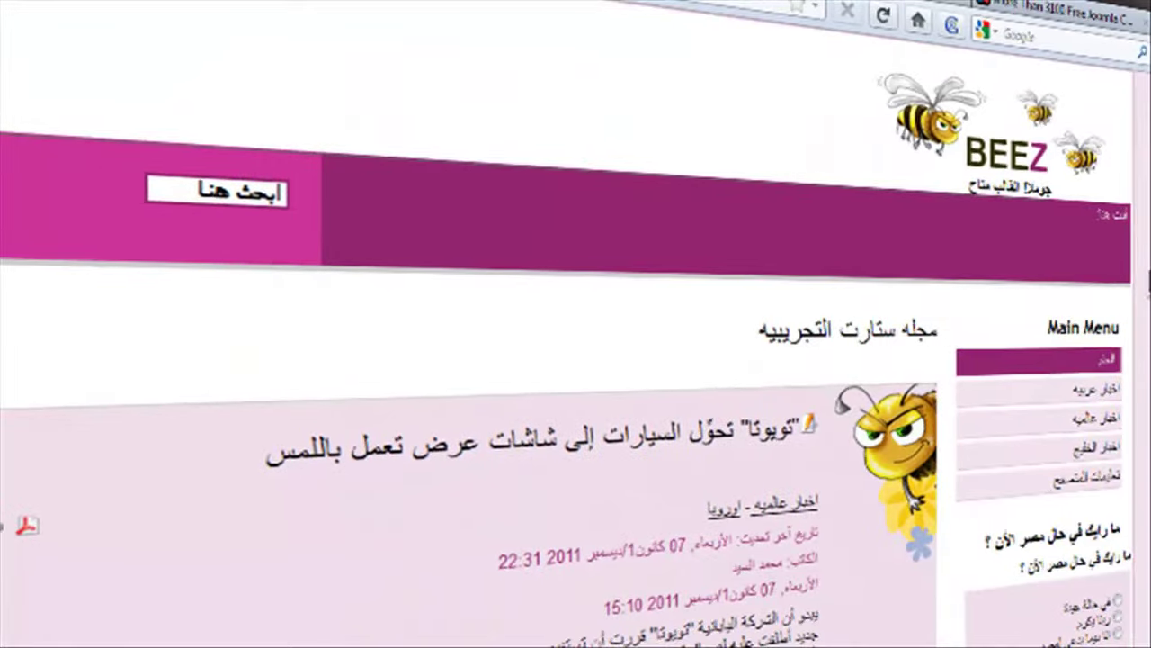
- Review the public site's home page with its search box and poll, and look over the Joomla course's forum page
scroll(1124, 414, down, 3)
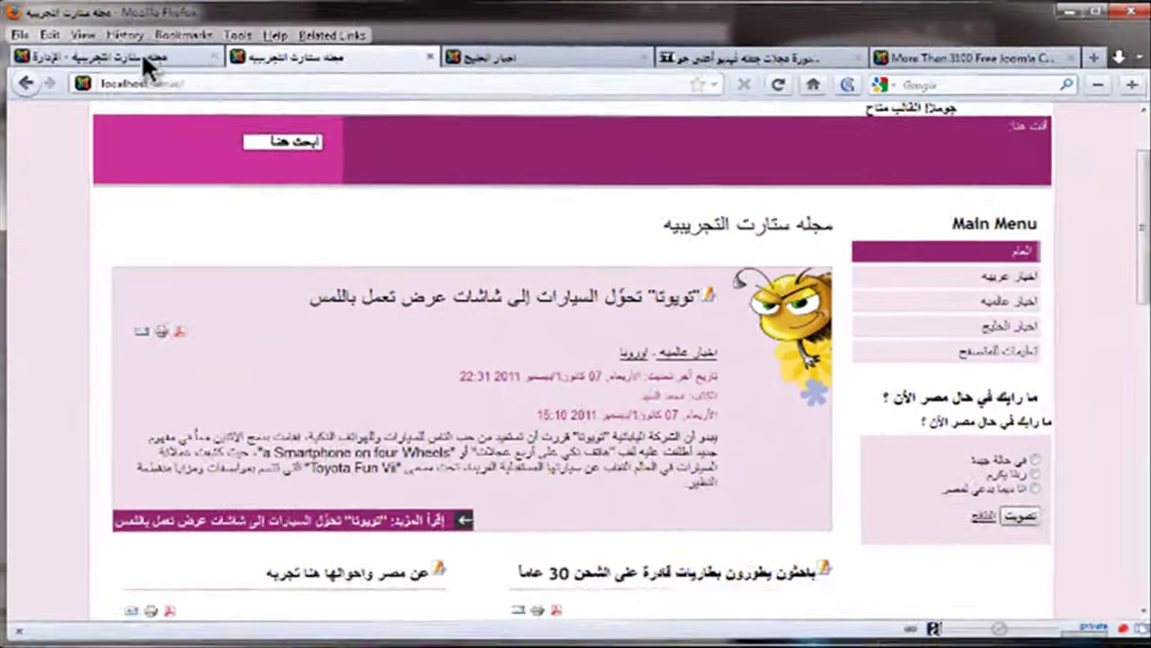
click(144, 57)
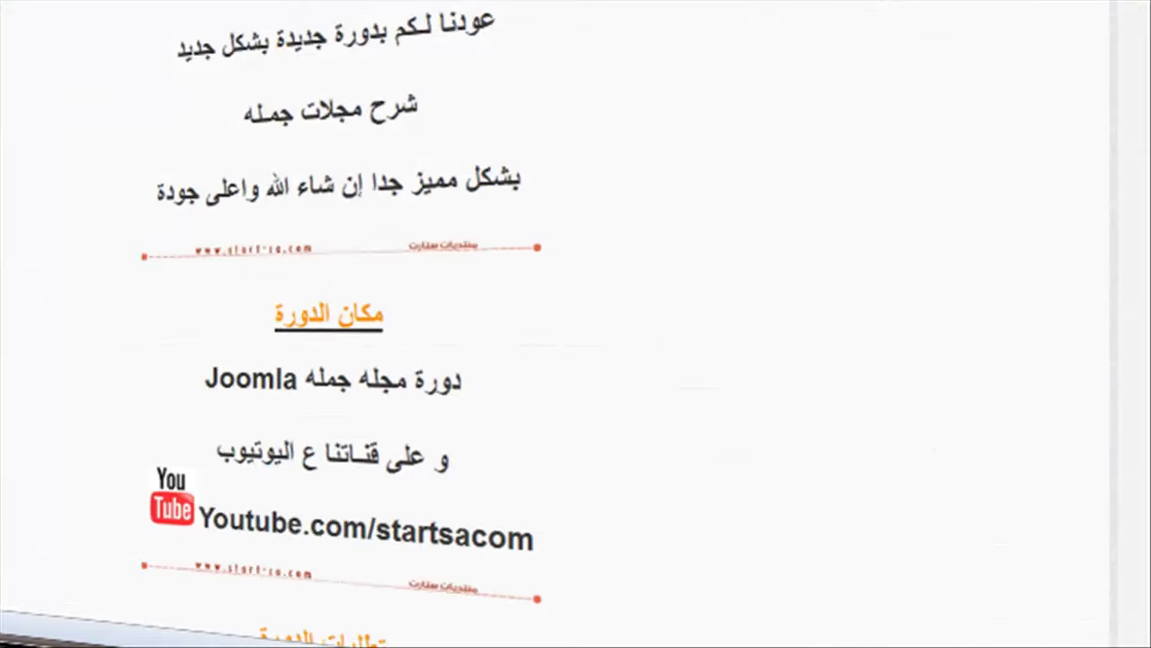
scroll(809, 296, up, 10)
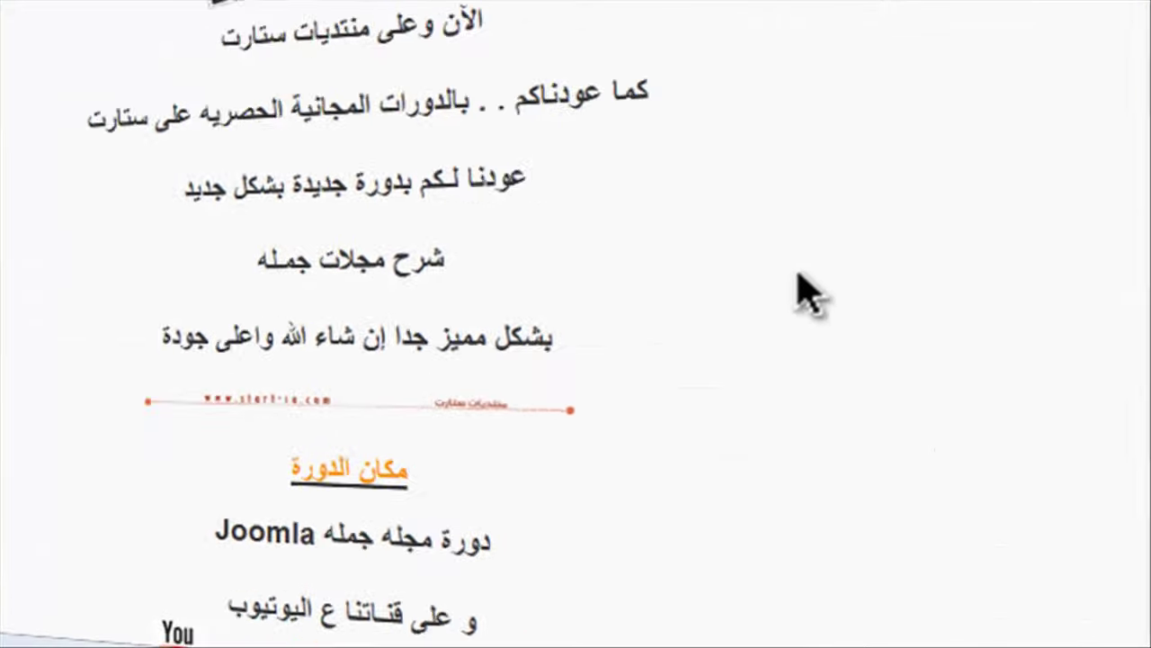